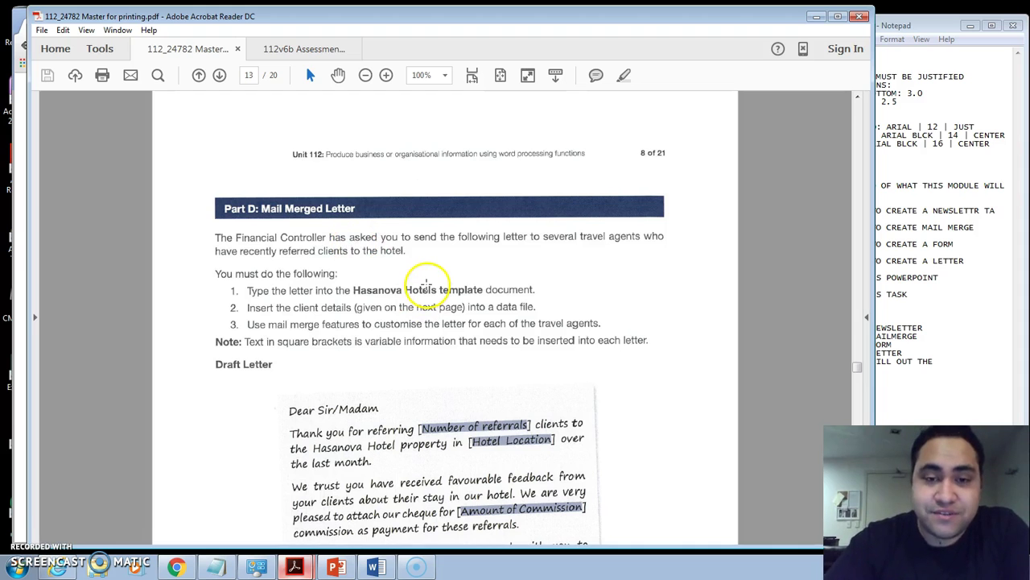
Review the Part D mail merge instructions, the draft letter and the client information table in the assessment PDF.
scroll(407, 278, "down", 2)
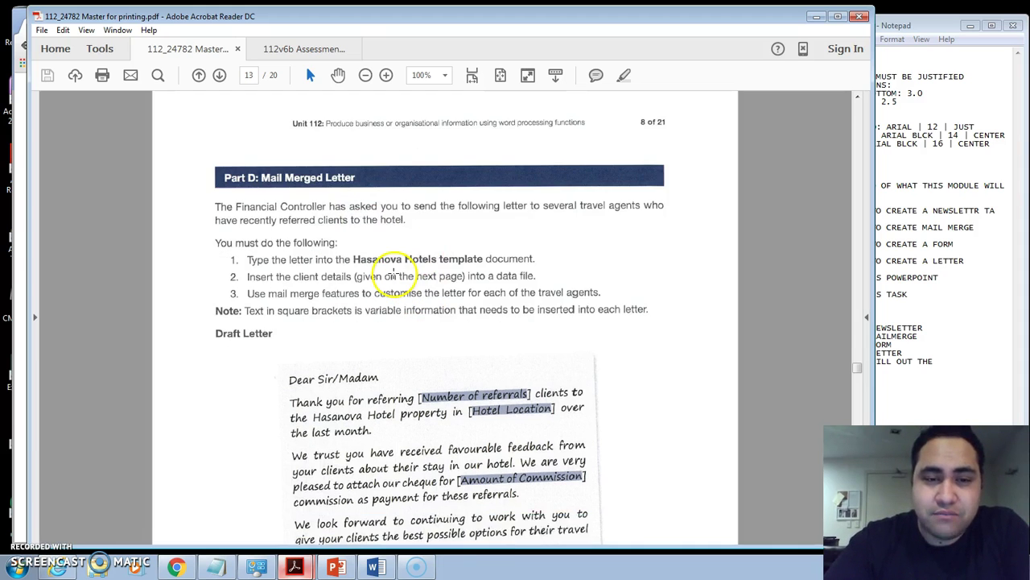
scroll(393, 273, "down", 2)
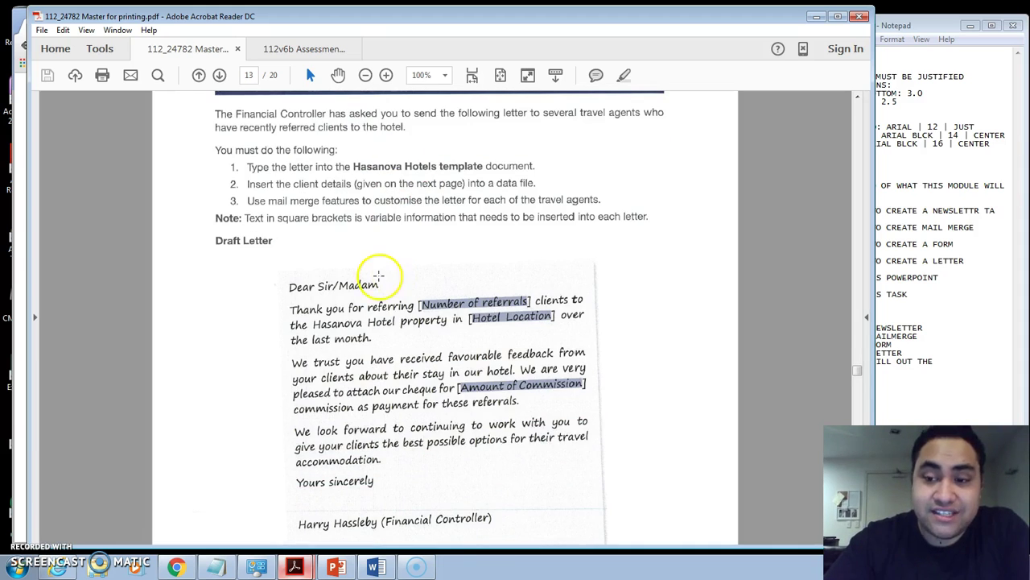
left_click_drag(261, 265, 659, 534)
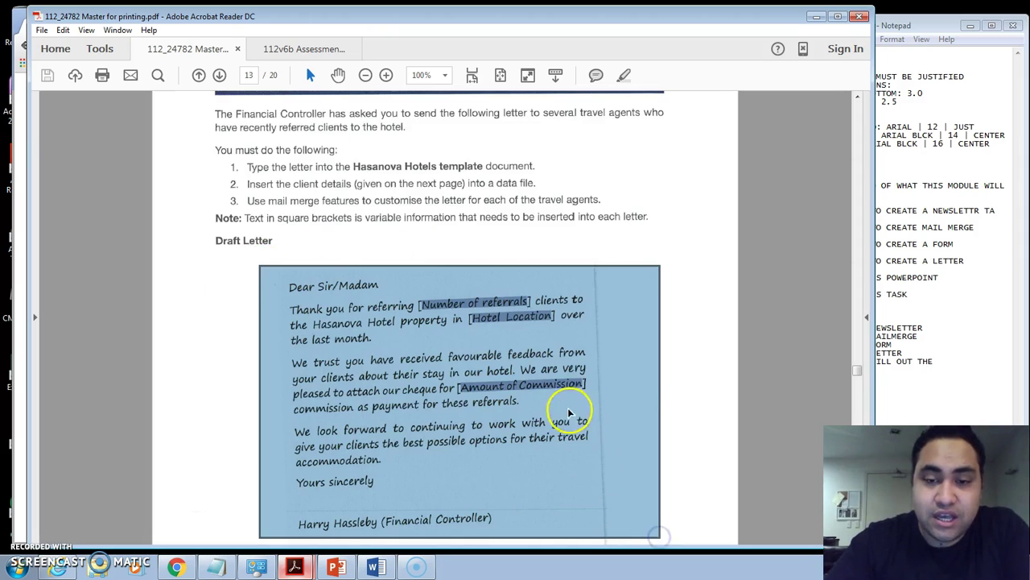
left_click(639, 372)
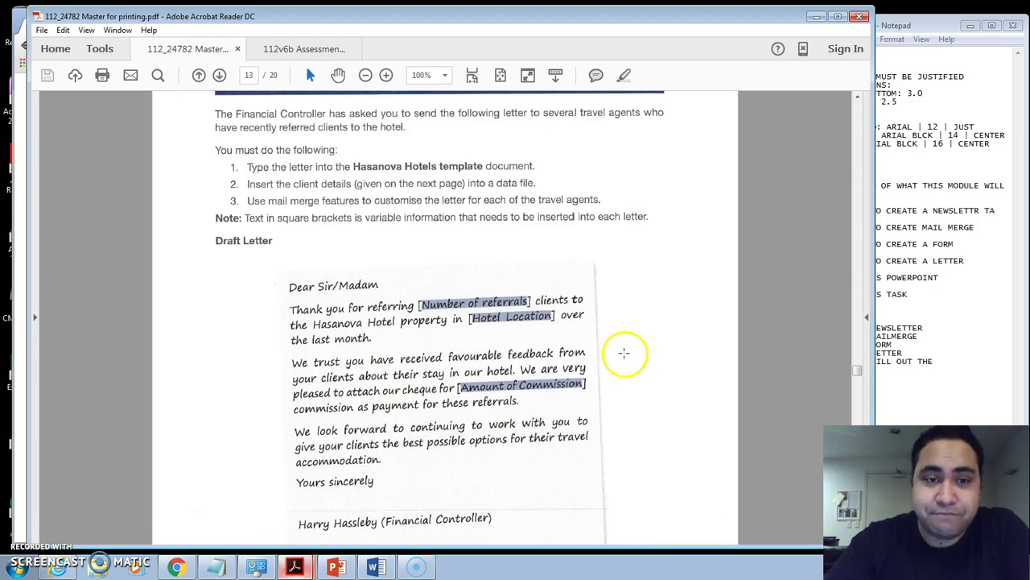
scroll(620, 354, "down", 10)
scroll(615, 348, "down", 5)
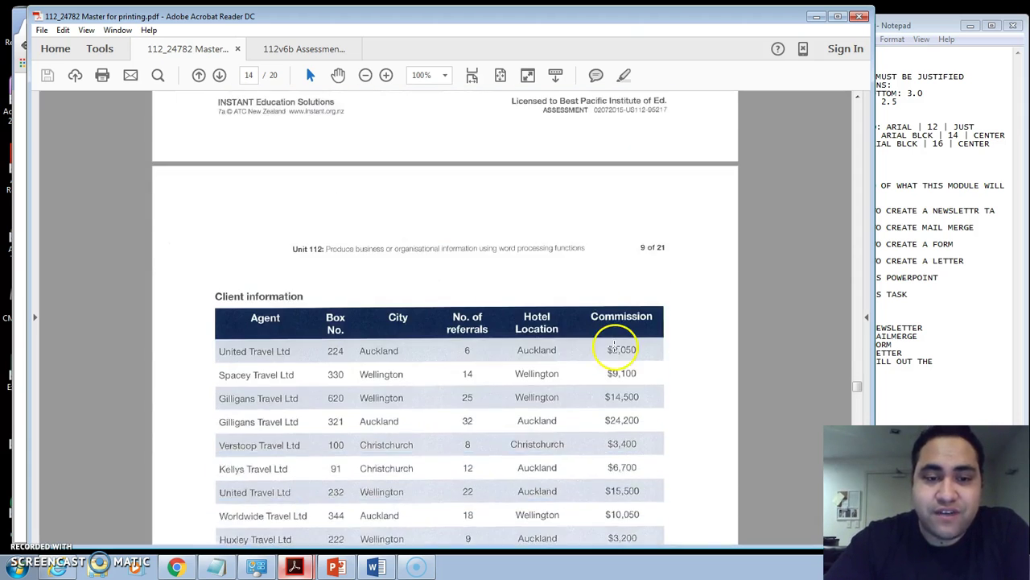
left_click_drag(204, 192, 693, 490)
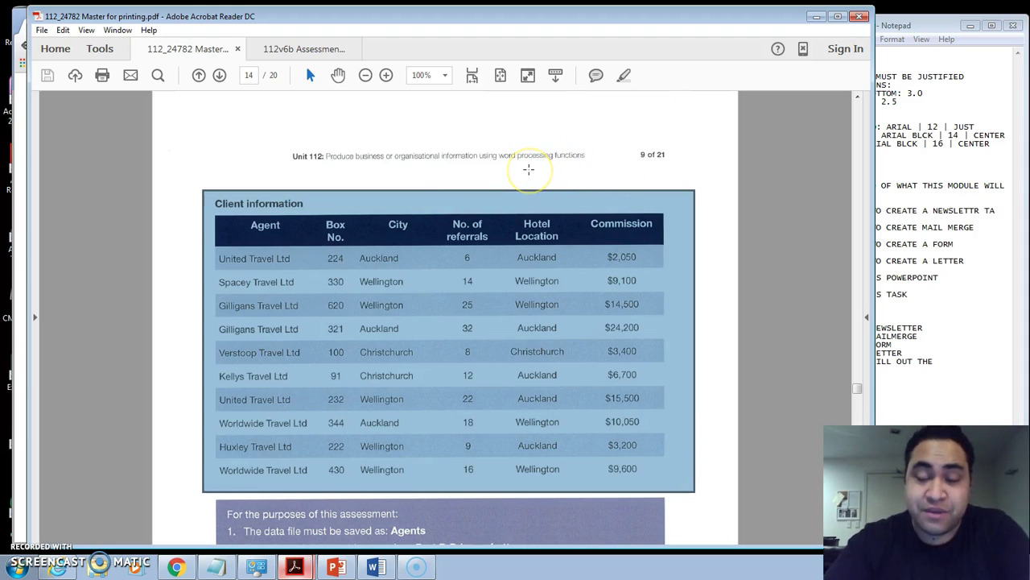
left_click(525, 172)
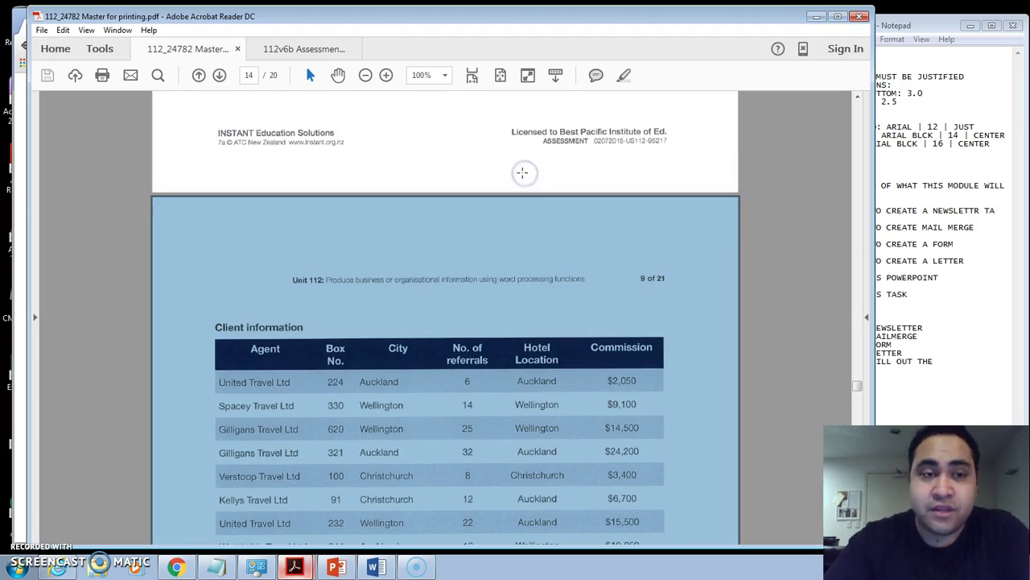
Switch to the browser and examine the Hasanova template files listed under Assessment resources.
left_click(817, 16)
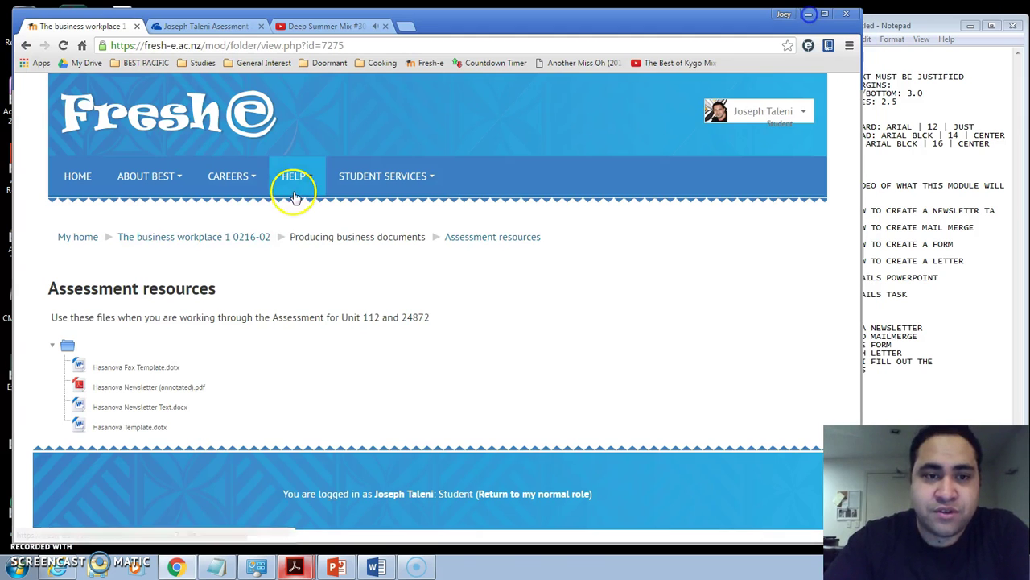
double_click(125, 294)
triple_click(174, 290)
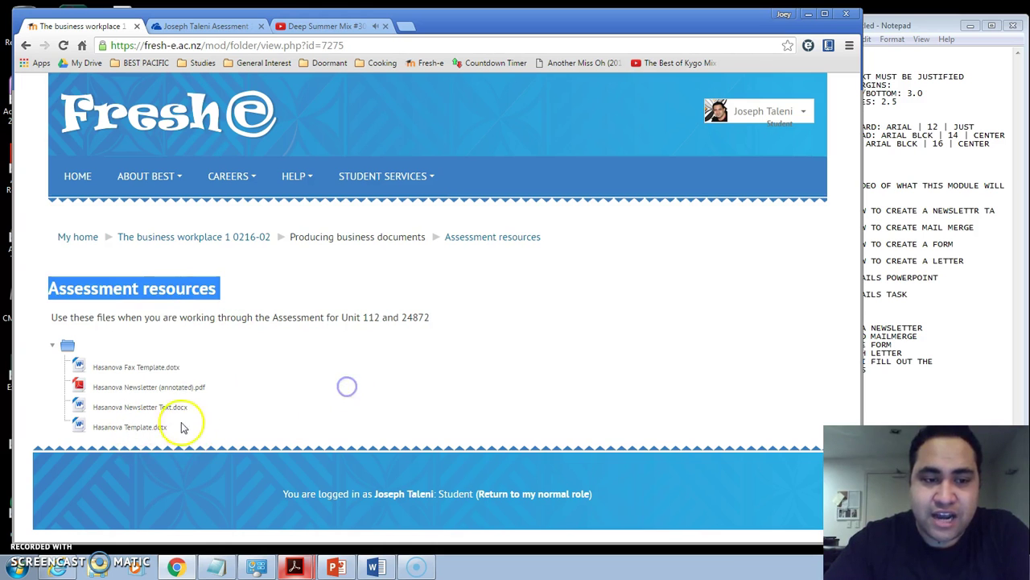
left_click_drag(450, 19, 439, 25)
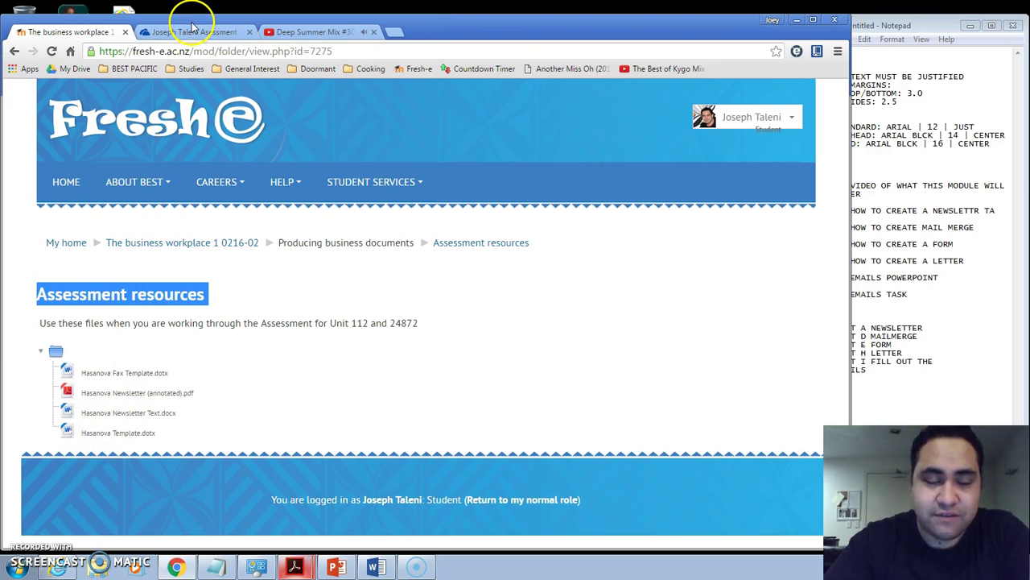
Switch to the Word letter and insert 21 June 2016, [Company Name], Company Address and City on separate lines above the salutation.
left_click(373, 567)
scroll(318, 346, "up", 1)
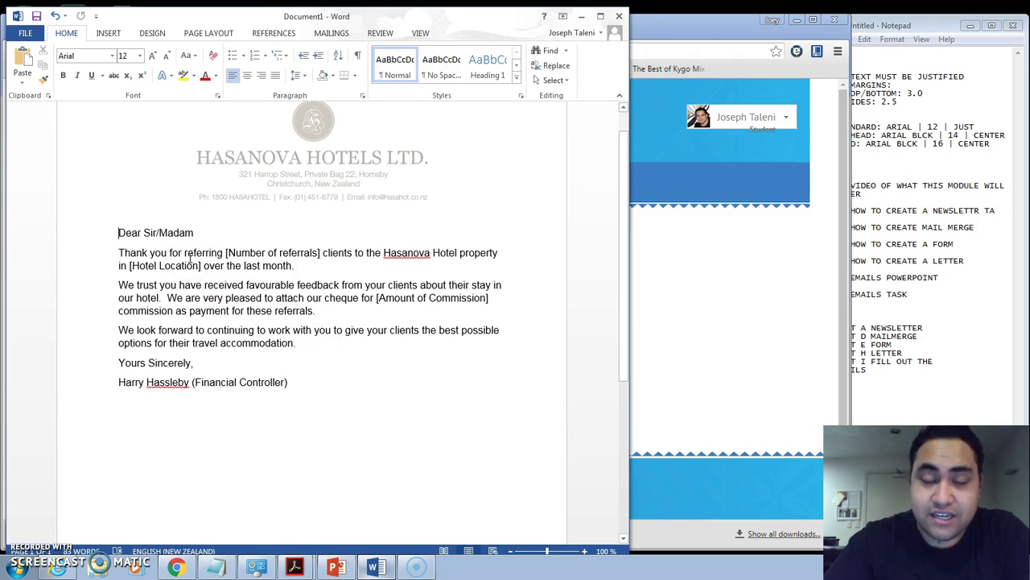
key("Return")
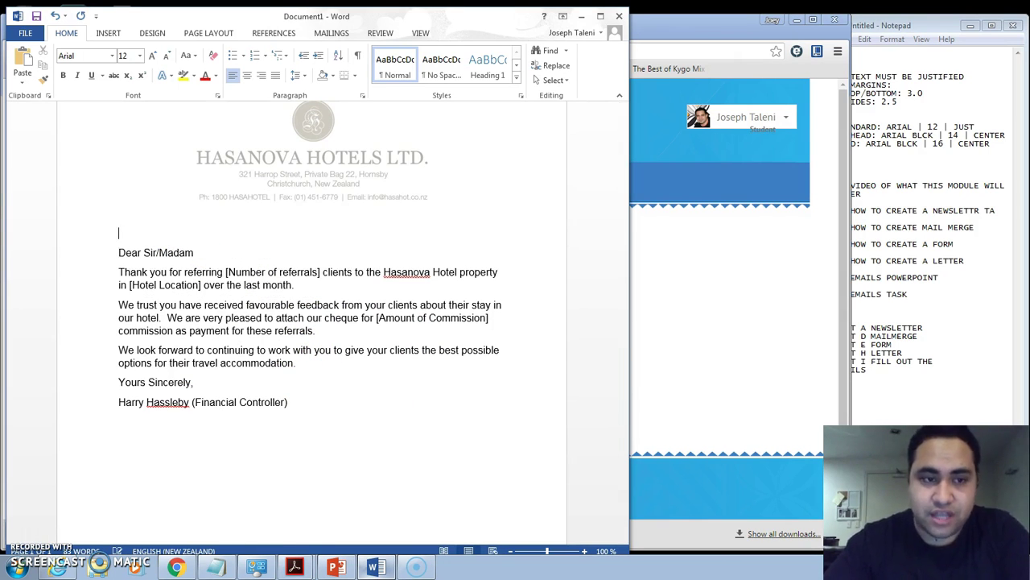
type("21 June 2016 [Company Name] Company Address City")
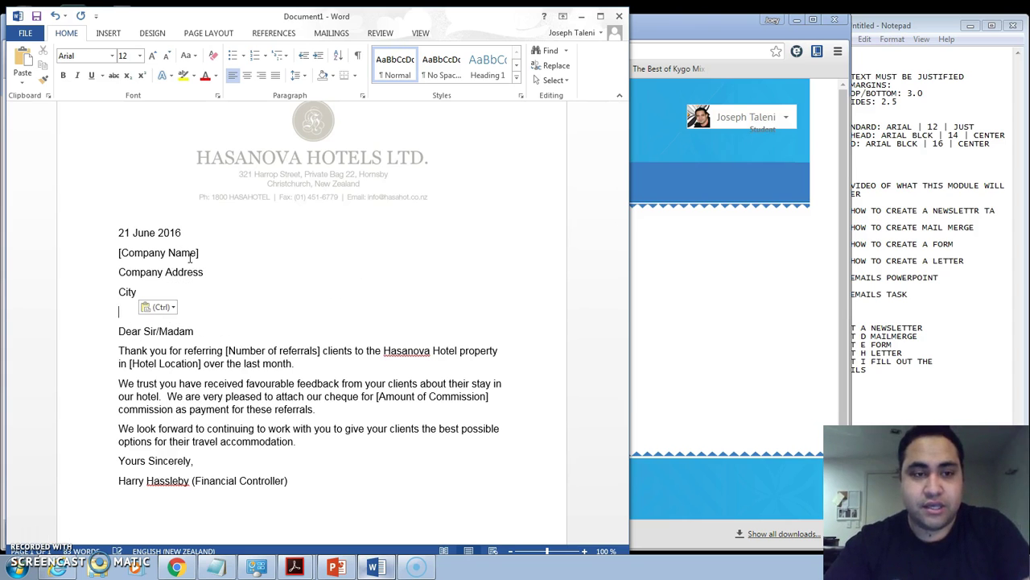
key("BackSpace")
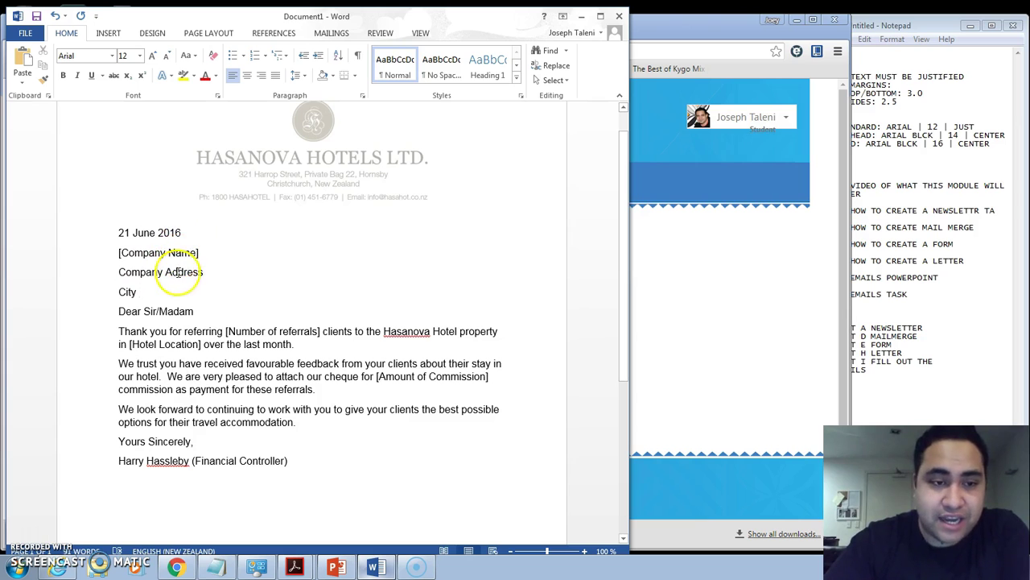
Add a blank line between City and the salutation, and another between the date and [Company Name].
double_click(128, 293)
left_click(193, 311)
key("Return")
left_click(201, 238)
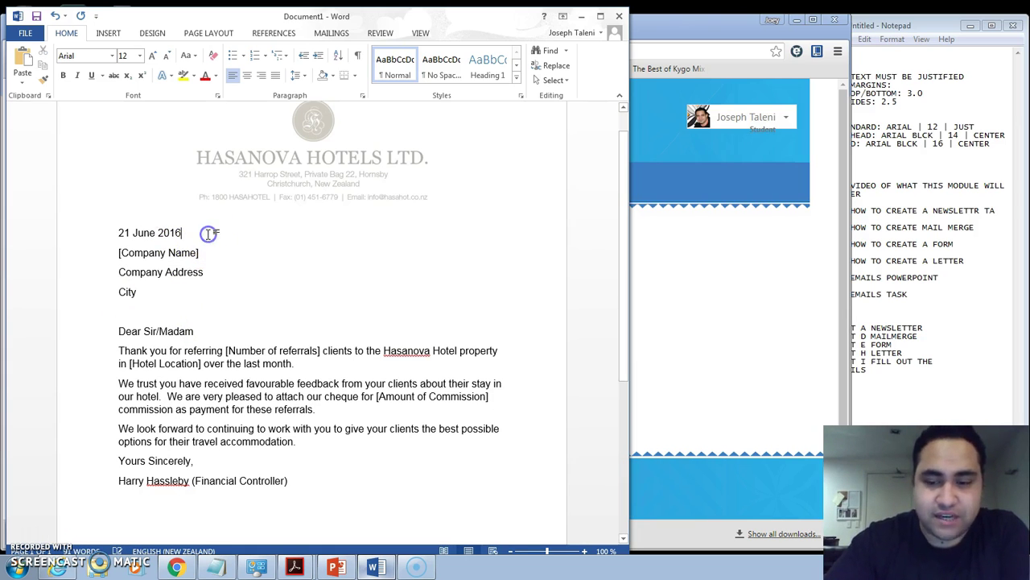
key("Return")
scroll(172, 258, "down", 4)
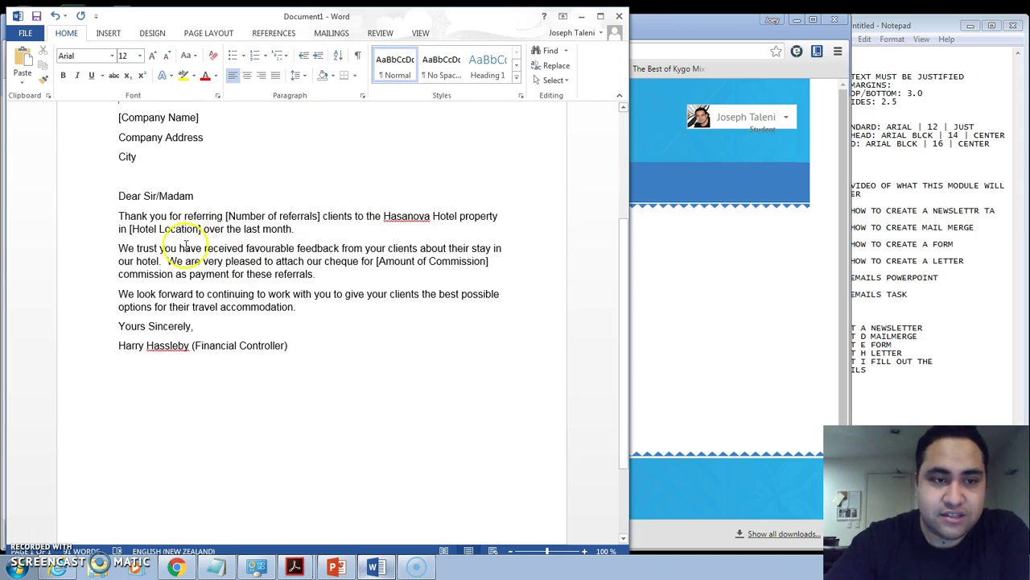
Insert five blank lines between the last body paragraph and "Yours Sincerely,".
scroll(201, 270, "up", 4)
scroll(264, 425, "down", 3)
left_click(117, 390)
key("Return")
key("Return")
key("Return")
key("Return")
key("Return")
scroll(154, 363, "down", 5)
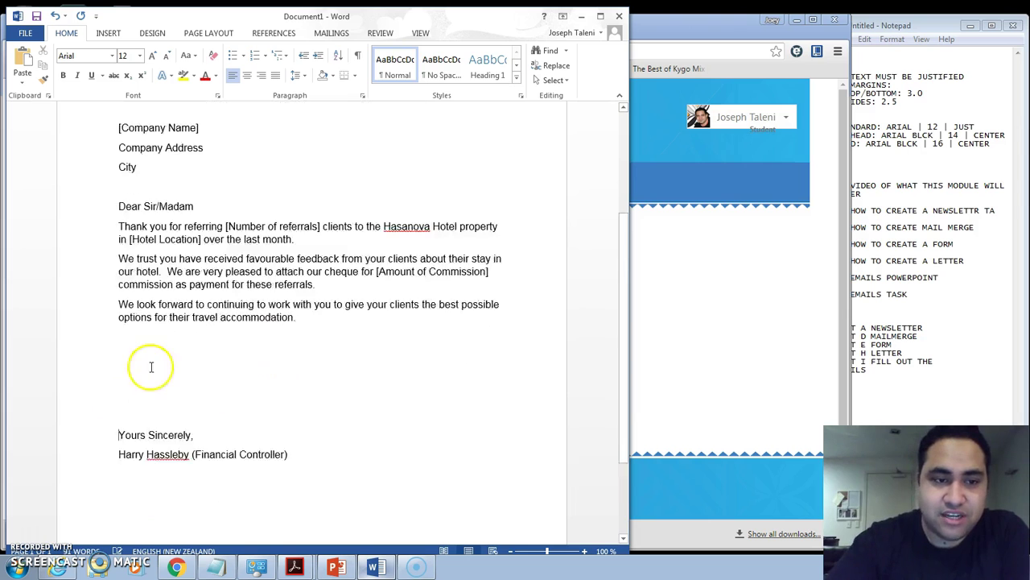
Add one more blank line between City and "Dear Sir/Madam".
scroll(158, 368, "up", 4)
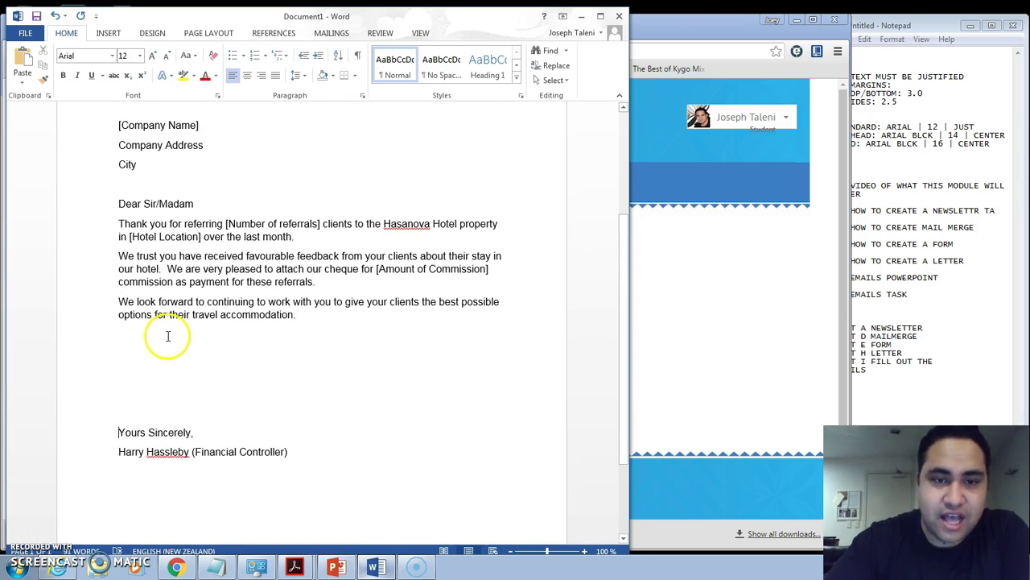
left_click(196, 216)
key("Return")
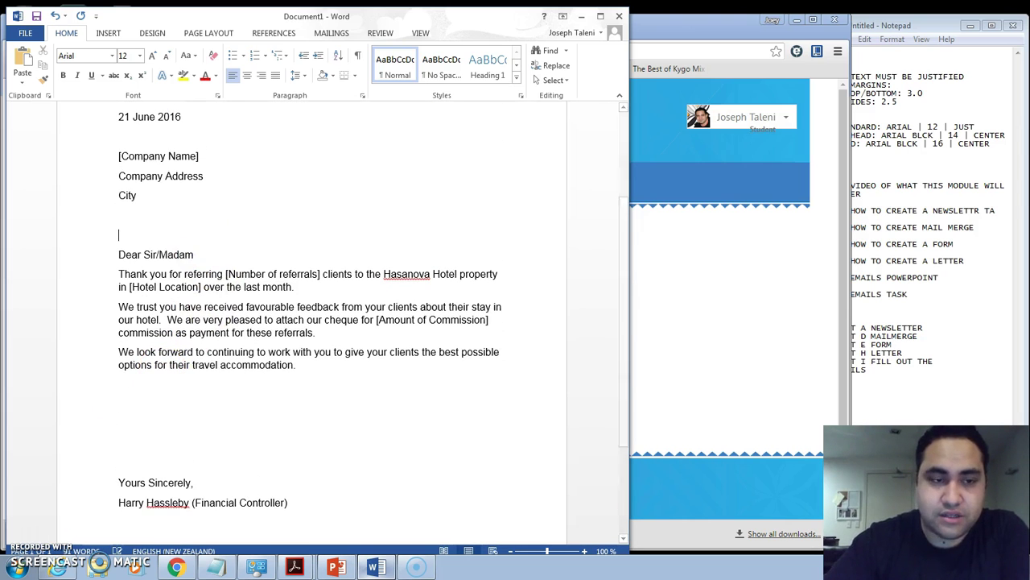
scroll(184, 325, "down", 3)
scroll(193, 331, "down", 1)
scroll(205, 388, "up", 8)
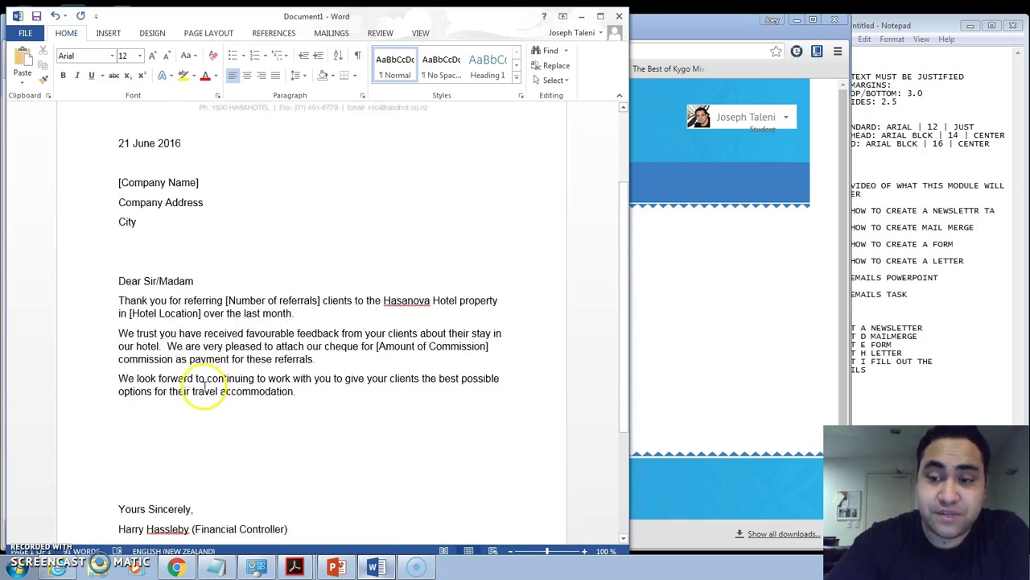
Add one more blank line between the date and [Company Name].
left_click(155, 284)
key("Return")
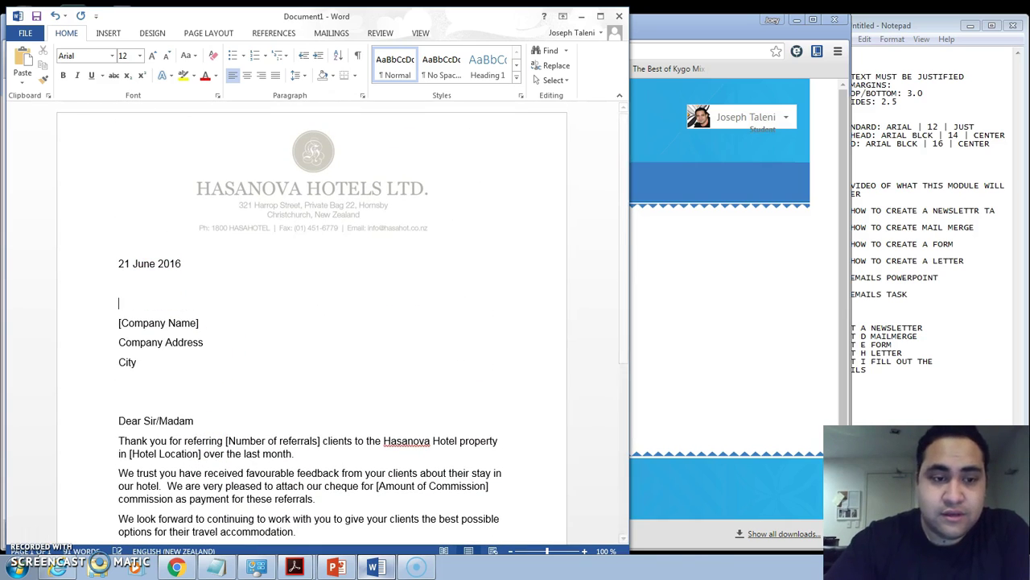
scroll(216, 328, "down", 5)
scroll(221, 332, "down", 3)
scroll(223, 357, "up", 6)
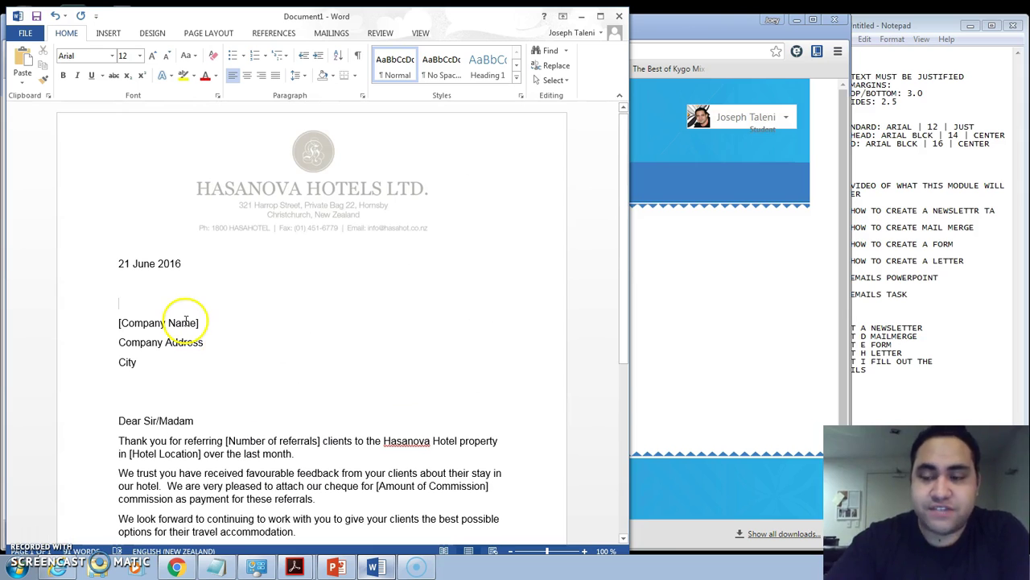
Start saving the letter under a new name and browse the OneDrive - Best Pacific Institute of Education location.
left_click(28, 33)
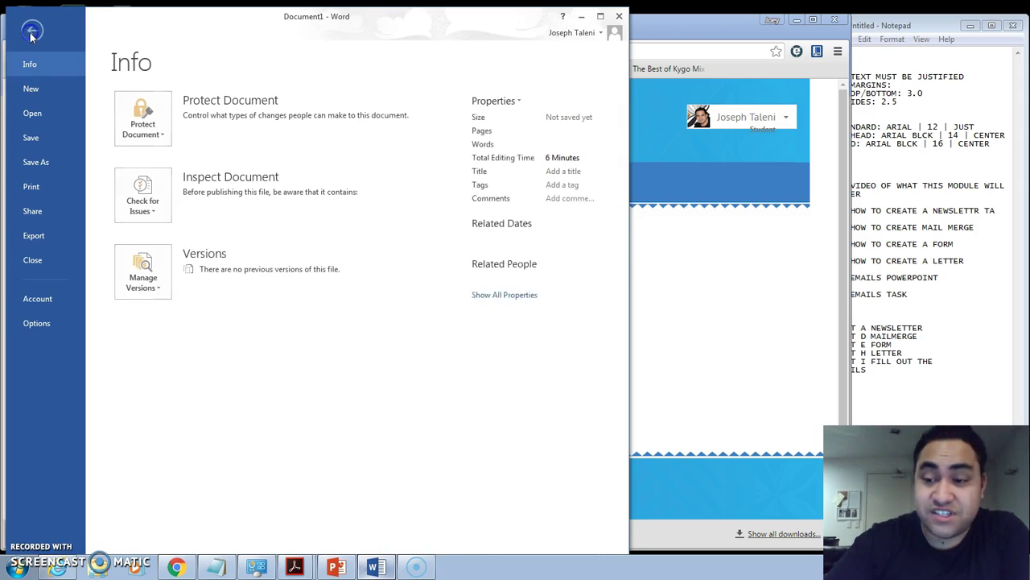
left_click(55, 163)
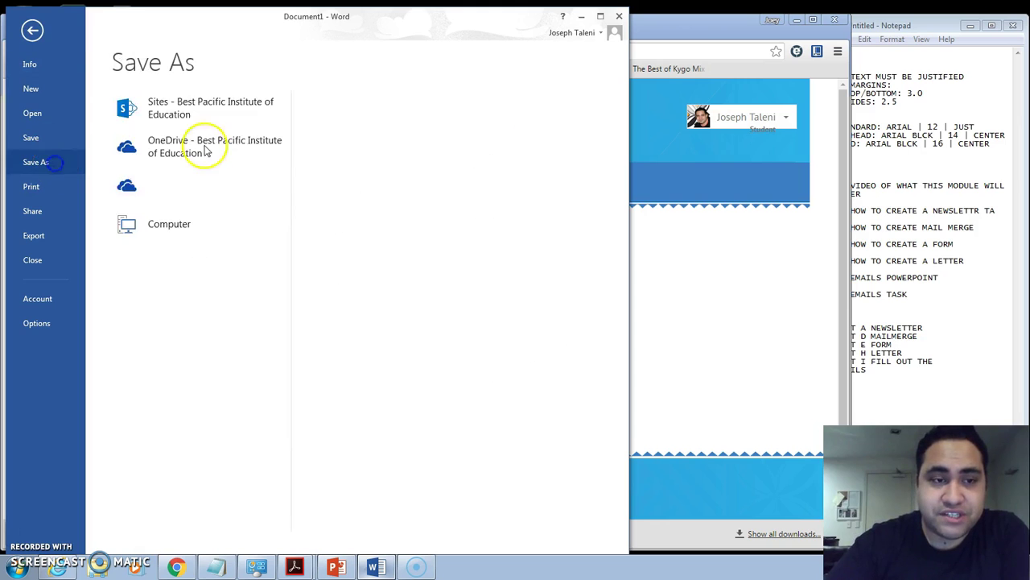
left_click(220, 155)
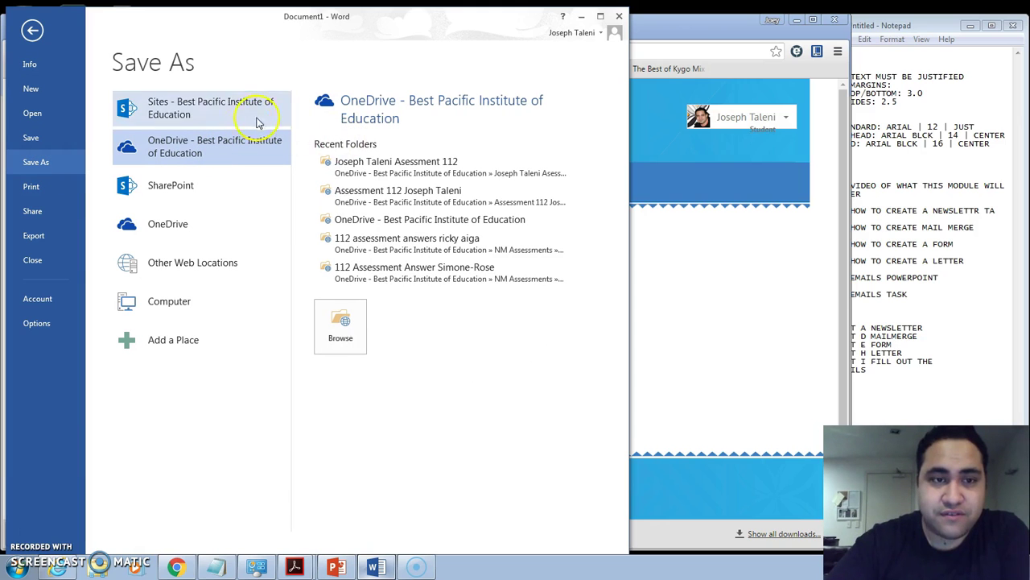
left_click(343, 326)
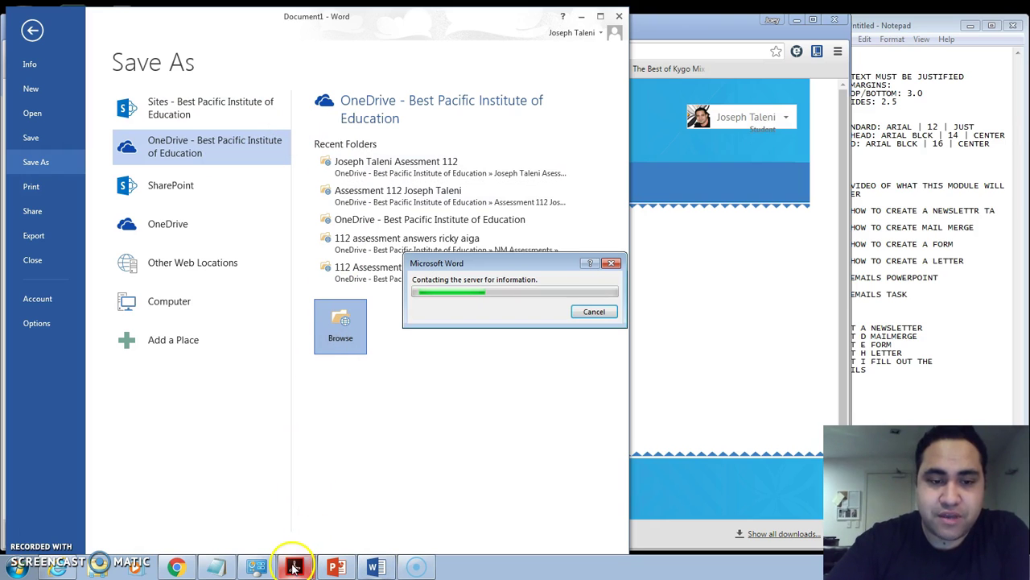
Check the Part D: Mail Merged Letter instructions in 112_24782 Master for printing.pdf, and return to saving the letter.
left_click(295, 568)
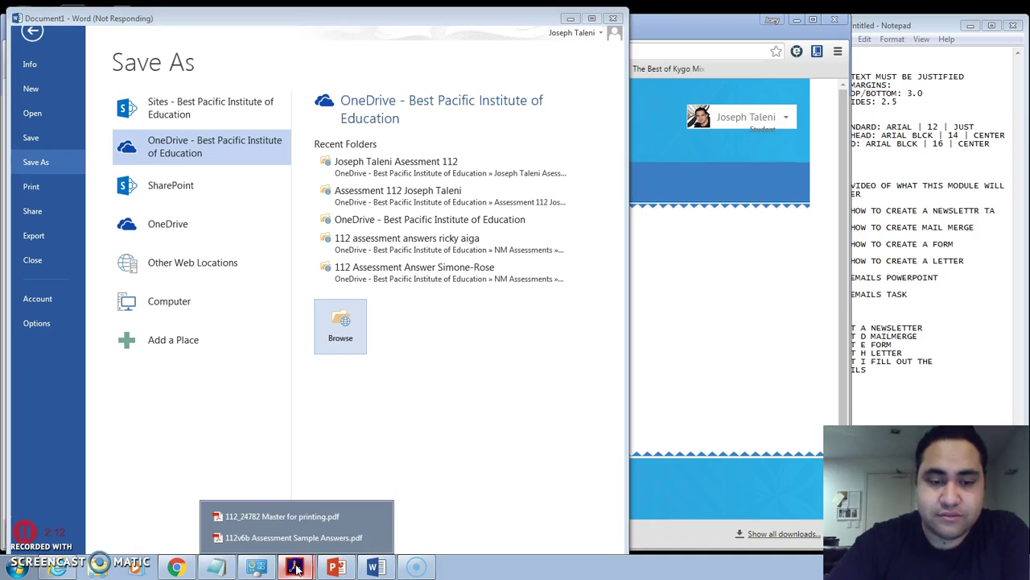
left_click(295, 517)
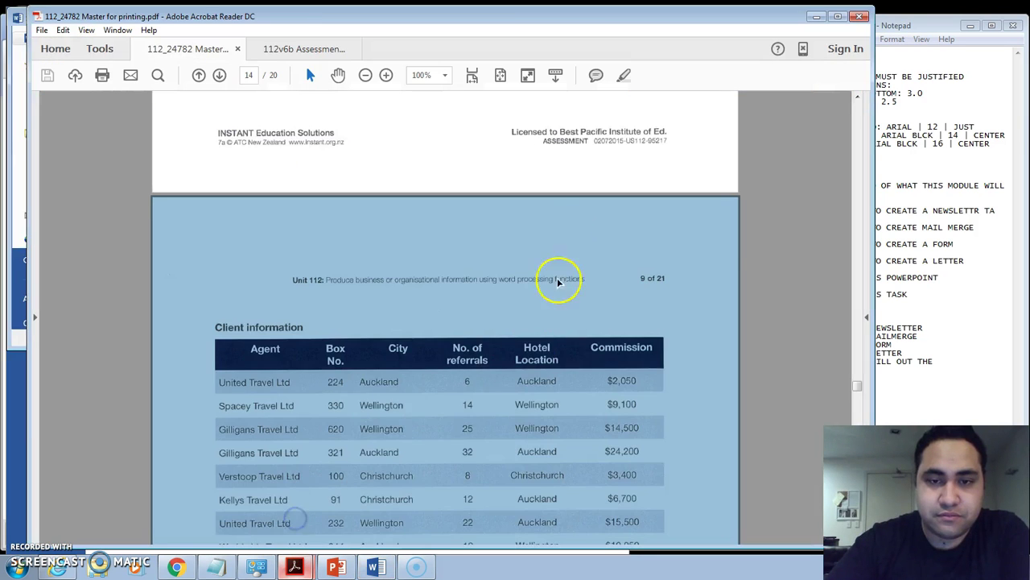
scroll(558, 225, "up", 10)
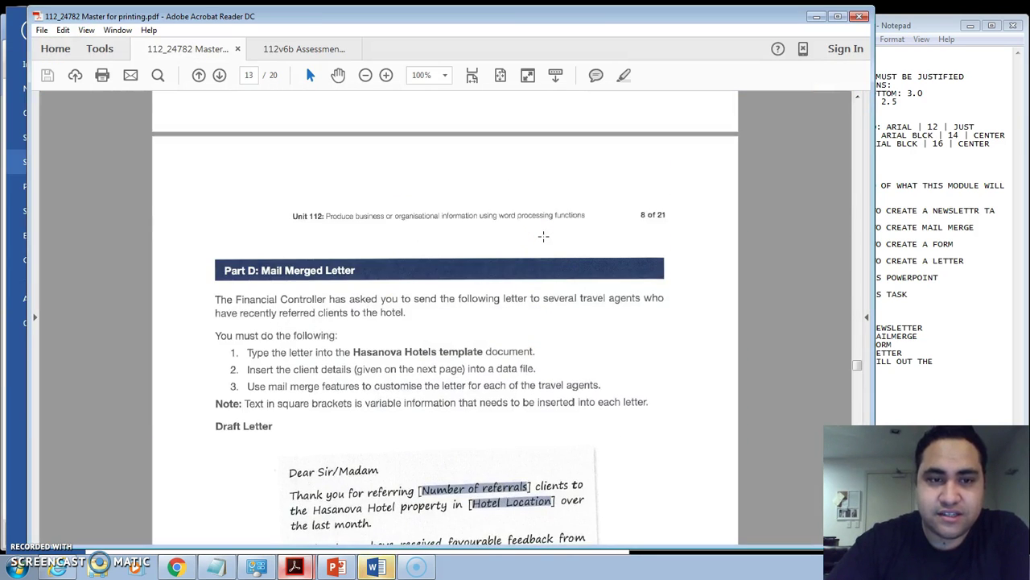
left_click(817, 16)
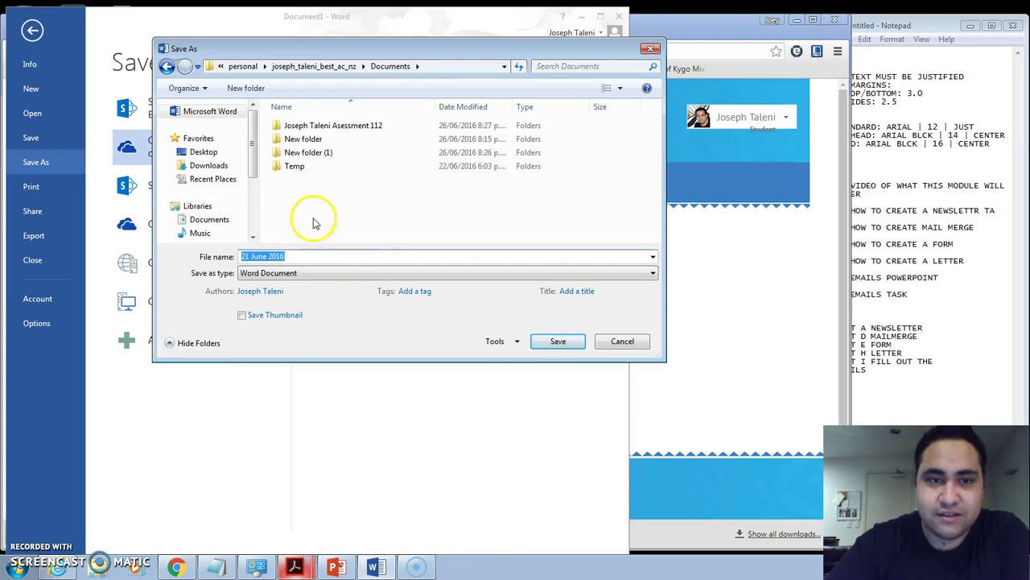
Save the letter as a Word document named TASK D MAIL MERGE PRIMARY in the personal Asessment 112 folder.
double_click(322, 126)
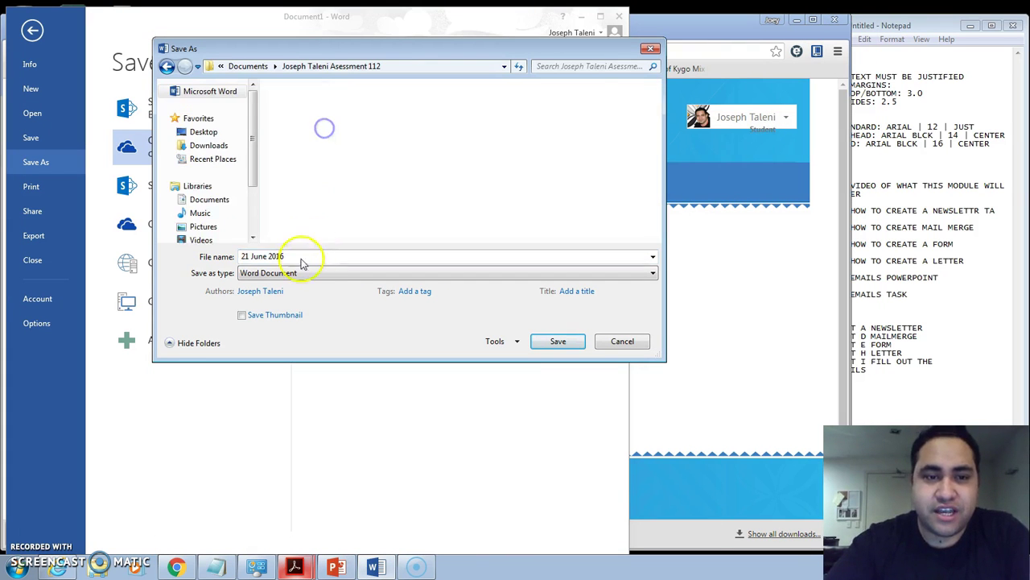
type("T")
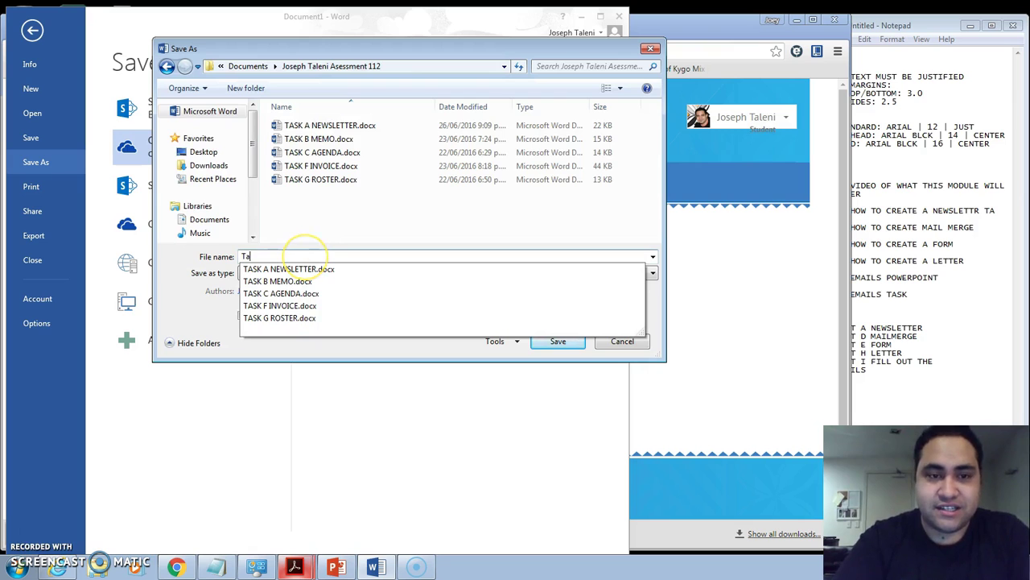
type("ASK D M")
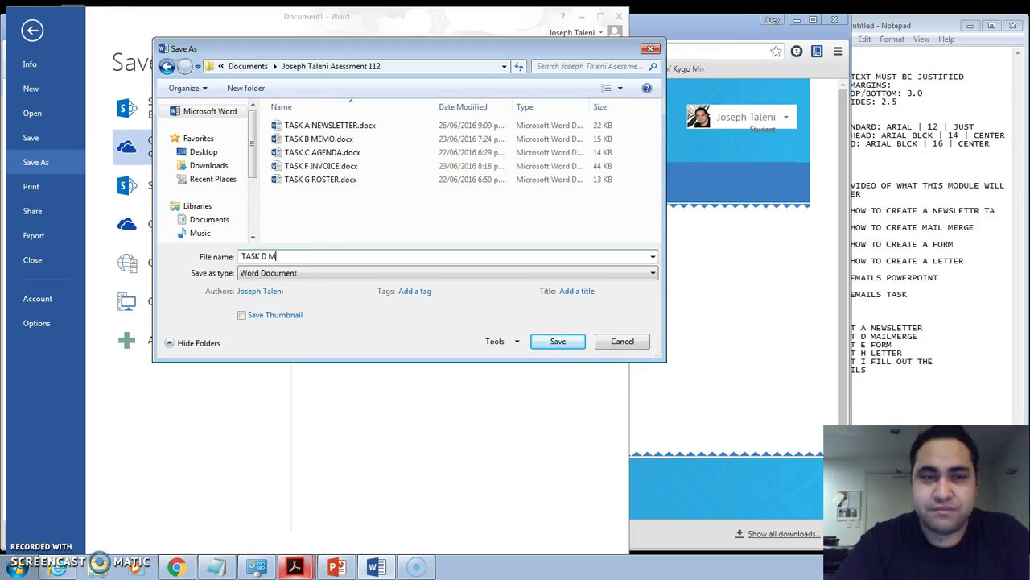
type("AIL MERGE")
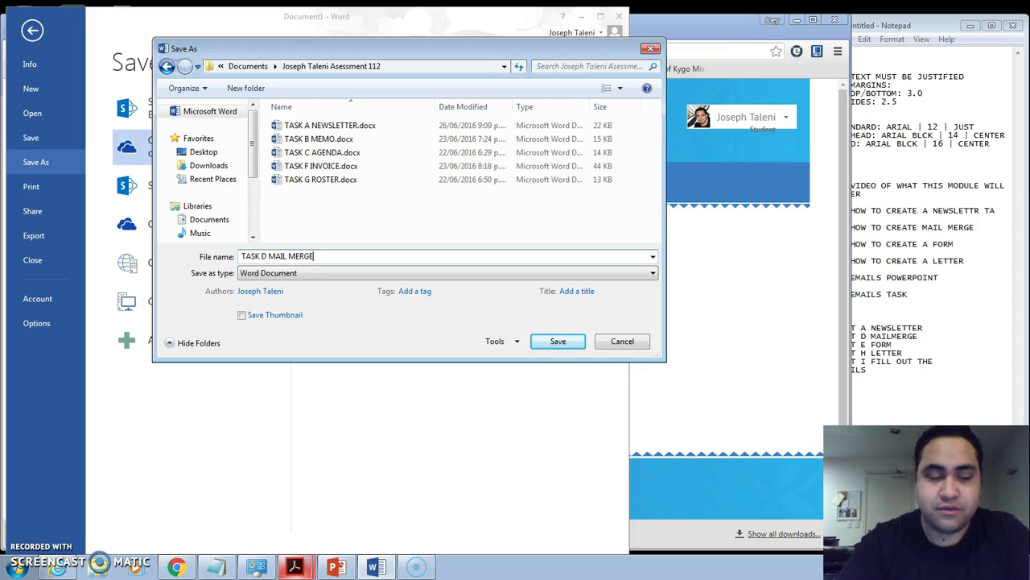
left_click(558, 342)
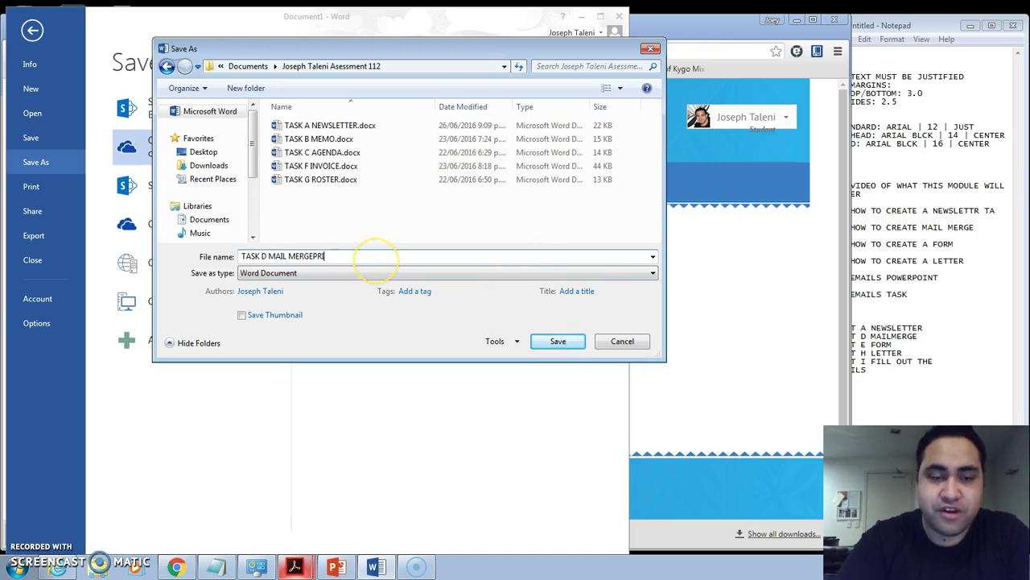
key("BackSpace")
key("BackSpace")
key("BackSpace")
key("BackSpace")
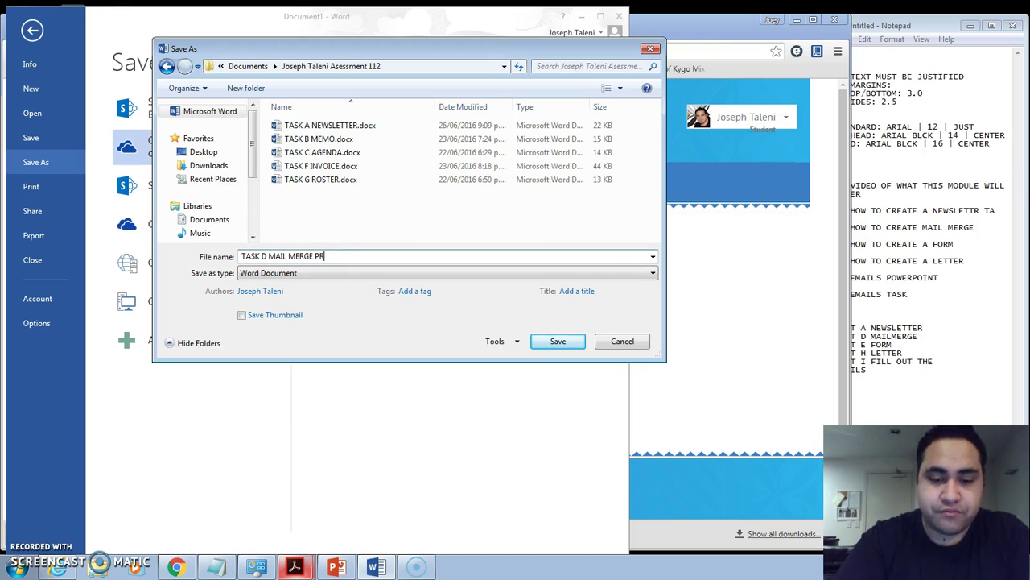
left_click(557, 341)
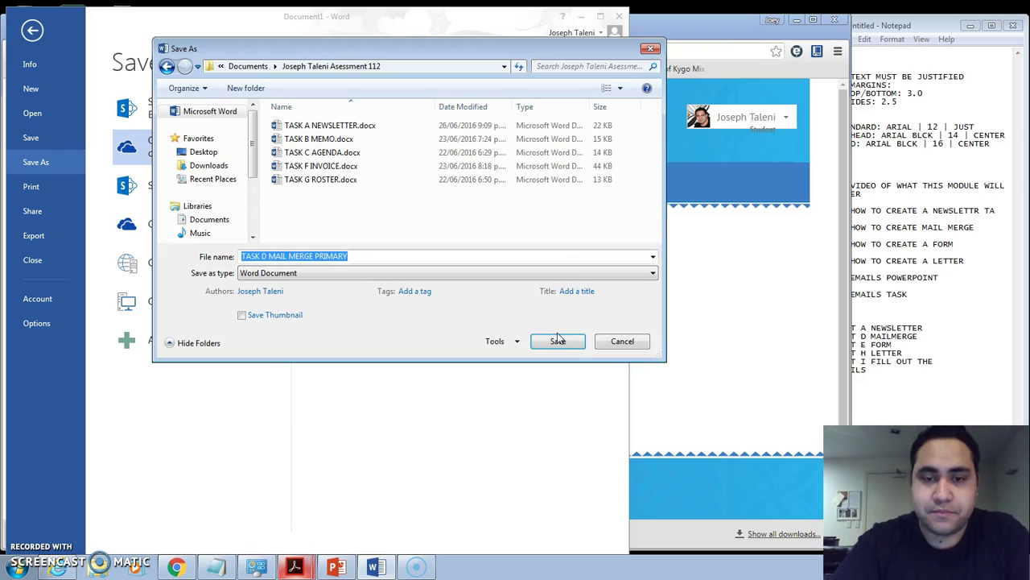
left_click(487, 231)
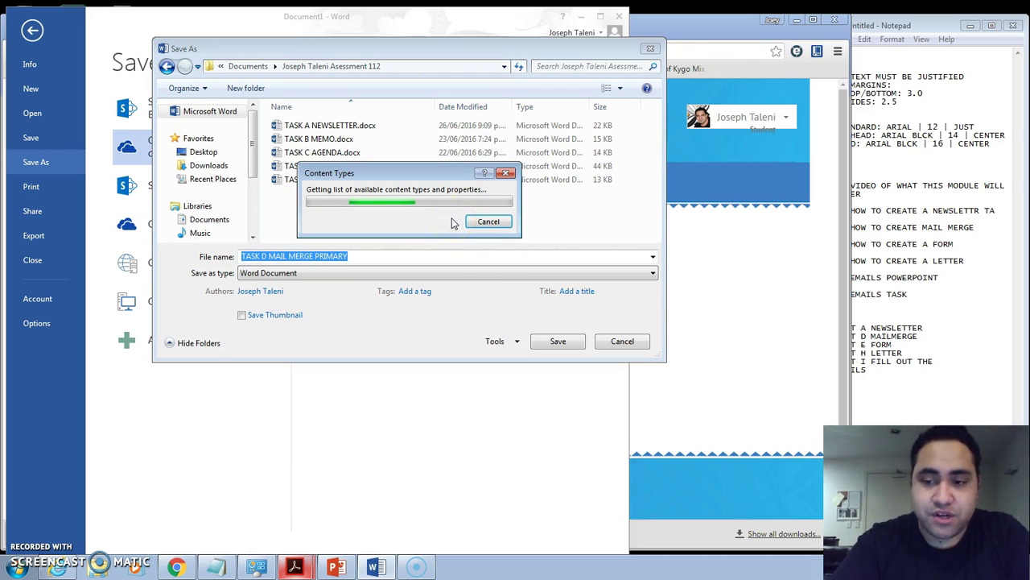
key("Return")
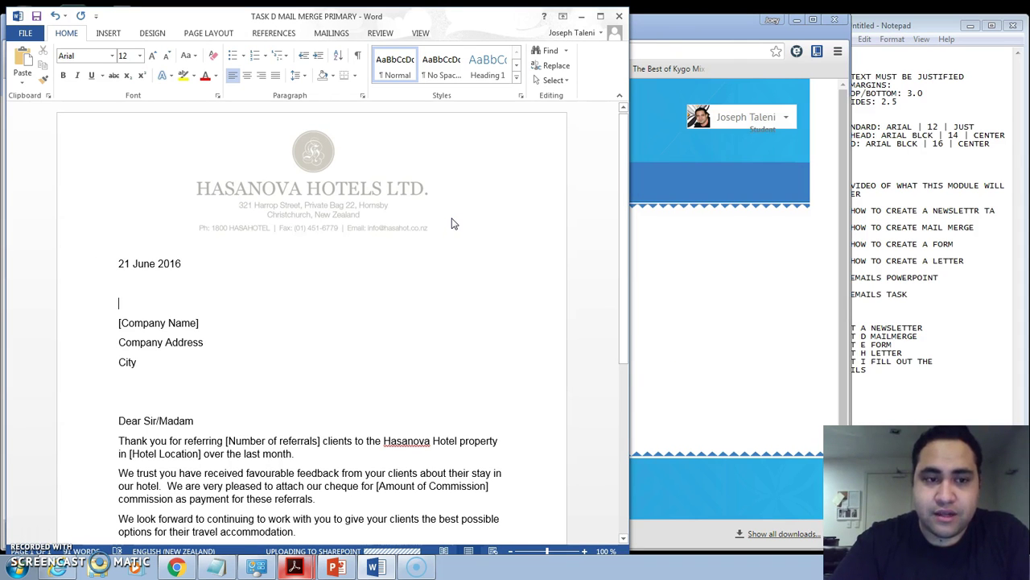
Start the Step-by-Step Mail Merge Wizard for the saved letter.
scroll(406, 274, "down", 5)
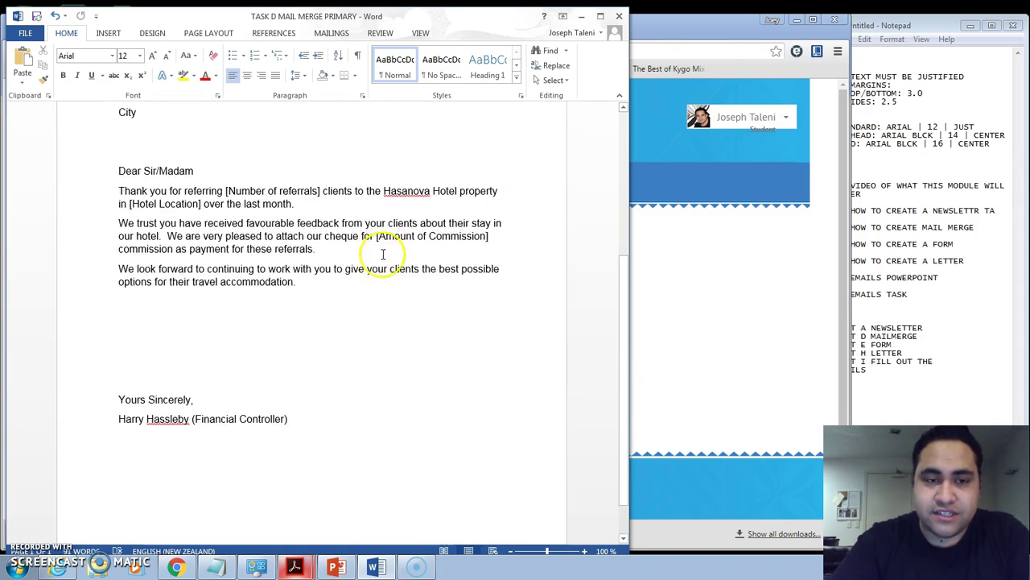
scroll(380, 254, "up", 5)
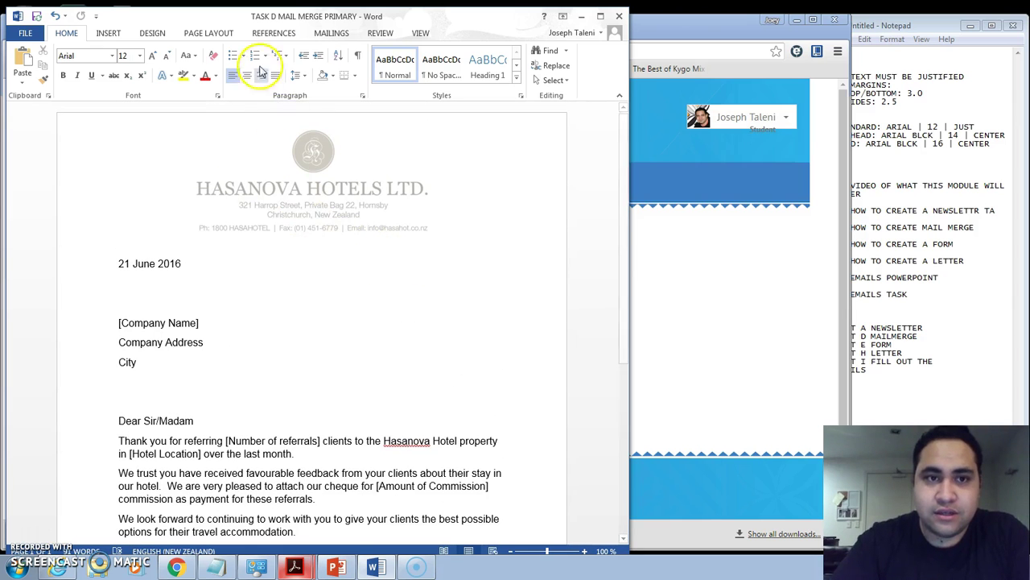
left_click(331, 35)
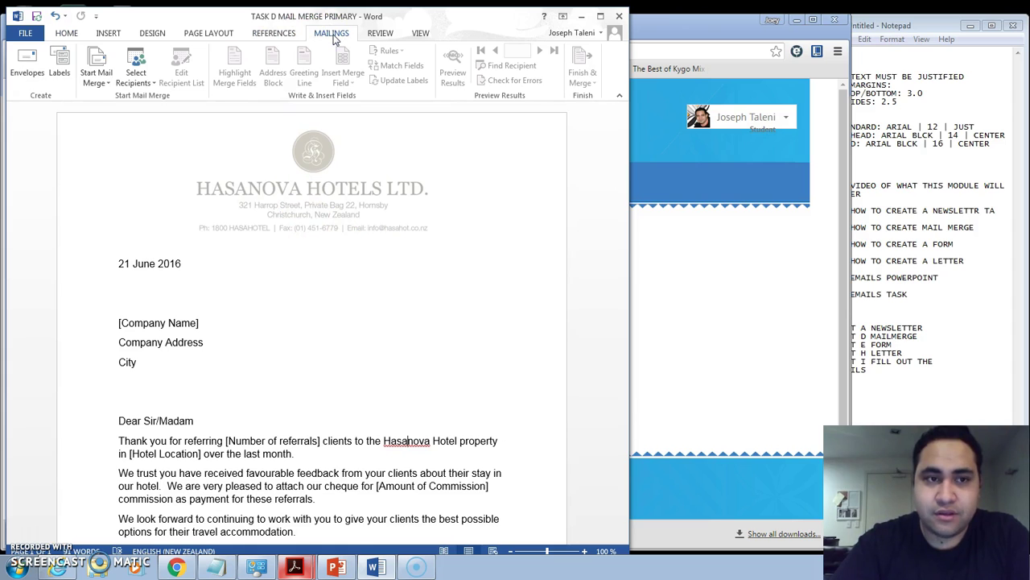
left_click(95, 80)
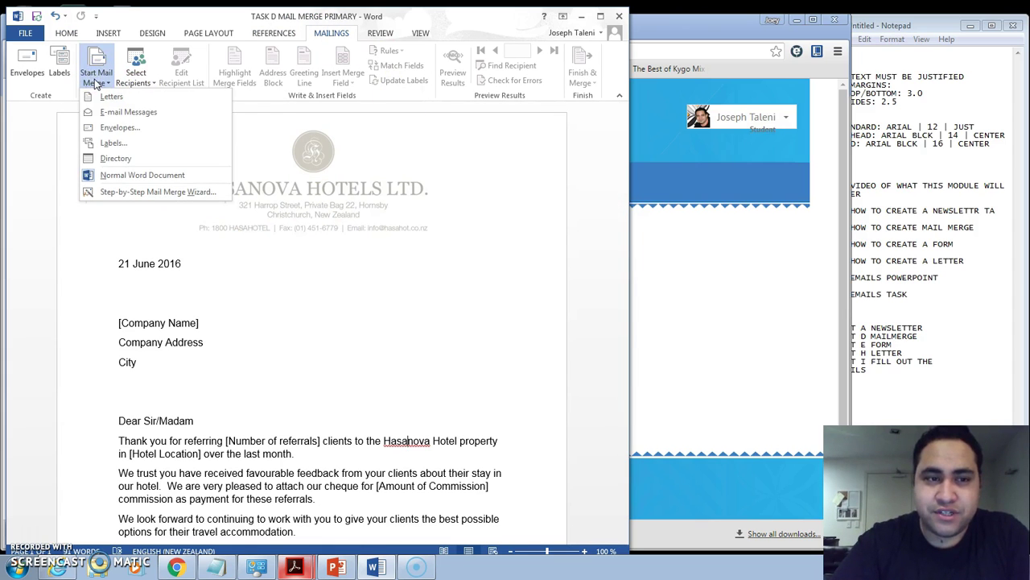
left_click(173, 192)
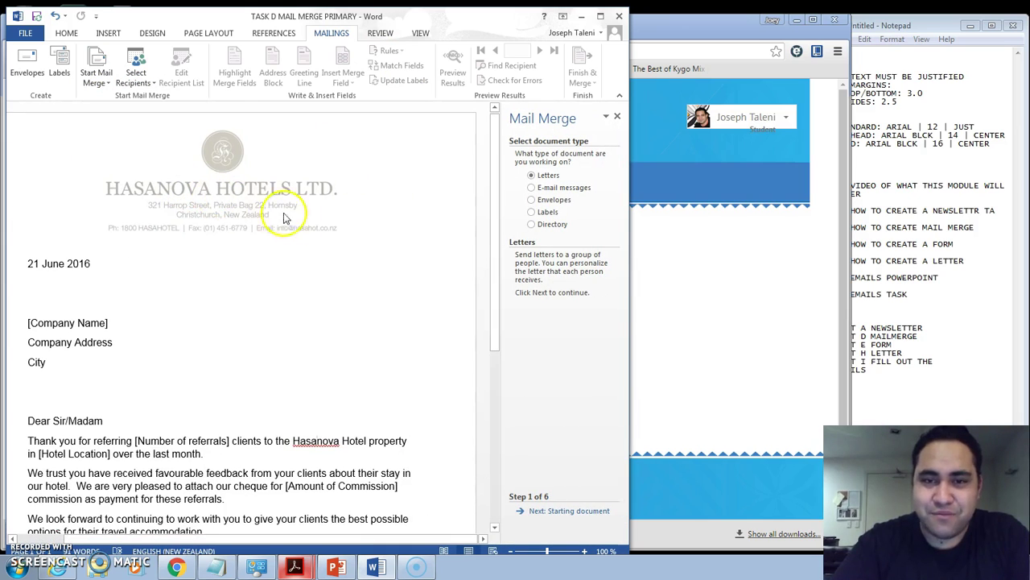
Keep Letters as the mail merge document type and continue to the starting document stage.
scroll(242, 265, "down", 5)
scroll(257, 230, "up", 5)
scroll(257, 235, "up", 3)
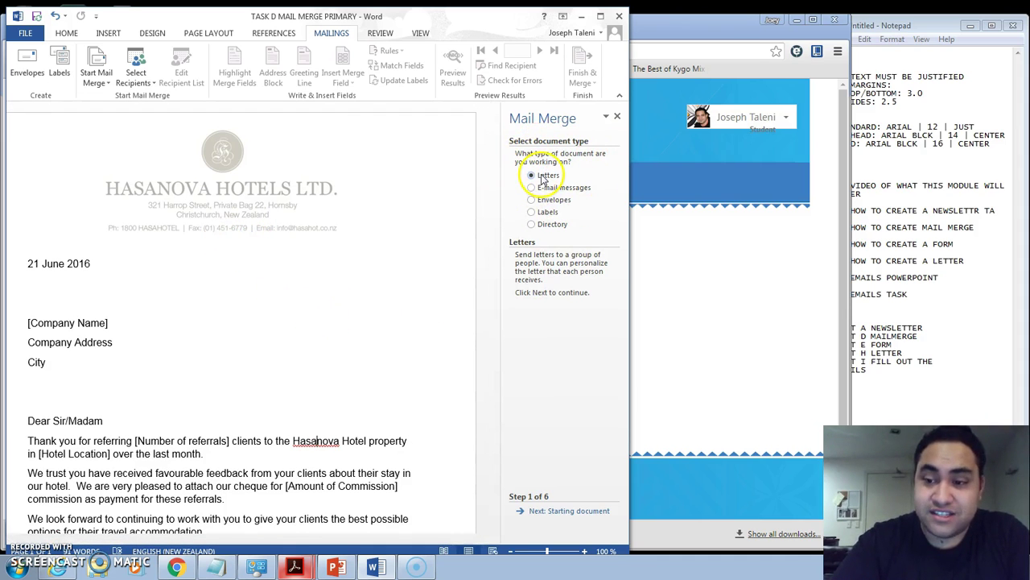
left_click(564, 510)
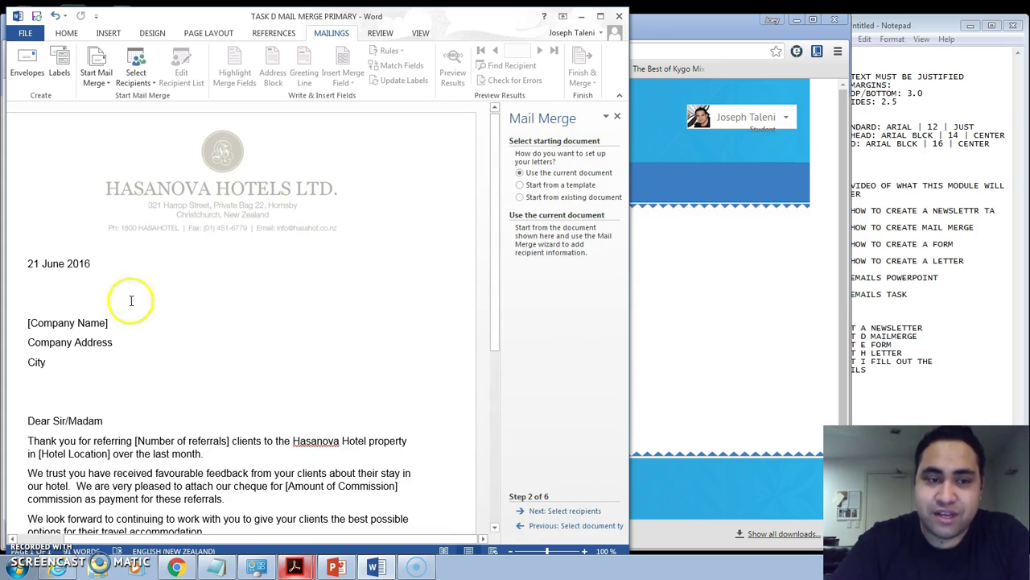
Use the current document as the starting document and continue to recipient selection.
scroll(201, 298, "down", 3)
scroll(221, 269, "up", 3)
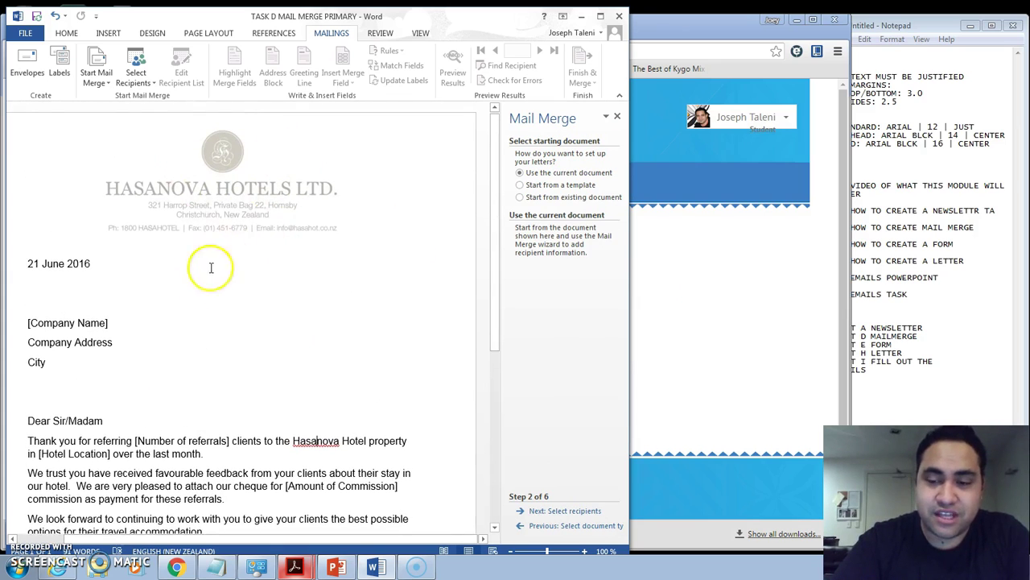
scroll(203, 281, "down", 9)
scroll(161, 286, "up", 2)
scroll(194, 290, "up", 4)
scroll(230, 295, "up", 3)
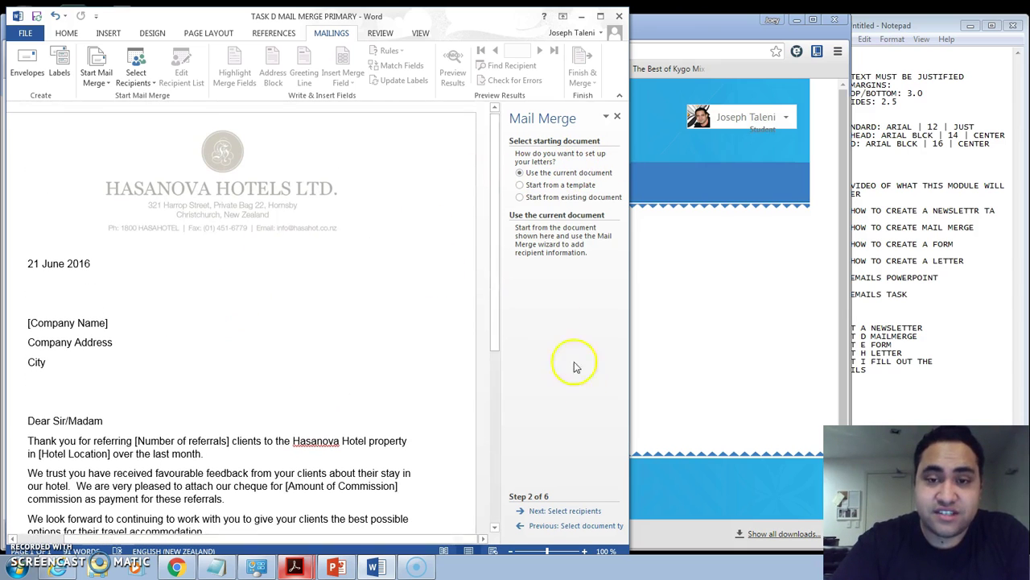
left_click(567, 512)
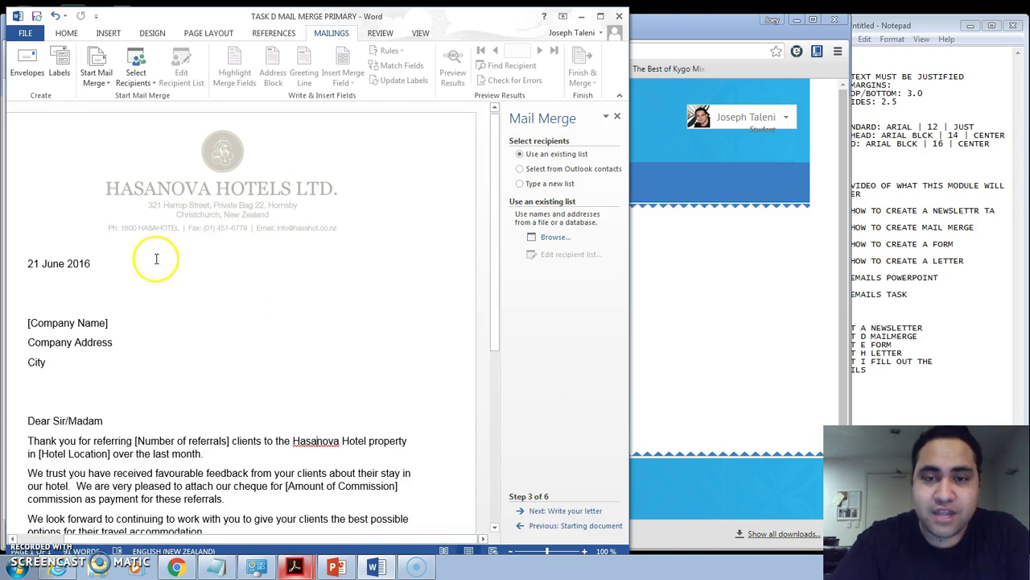
Choose to type a new recipient list, create it, and place the New Address List window clear of the letter text.
scroll(153, 281, "down", 2)
scroll(165, 290, "up", 2)
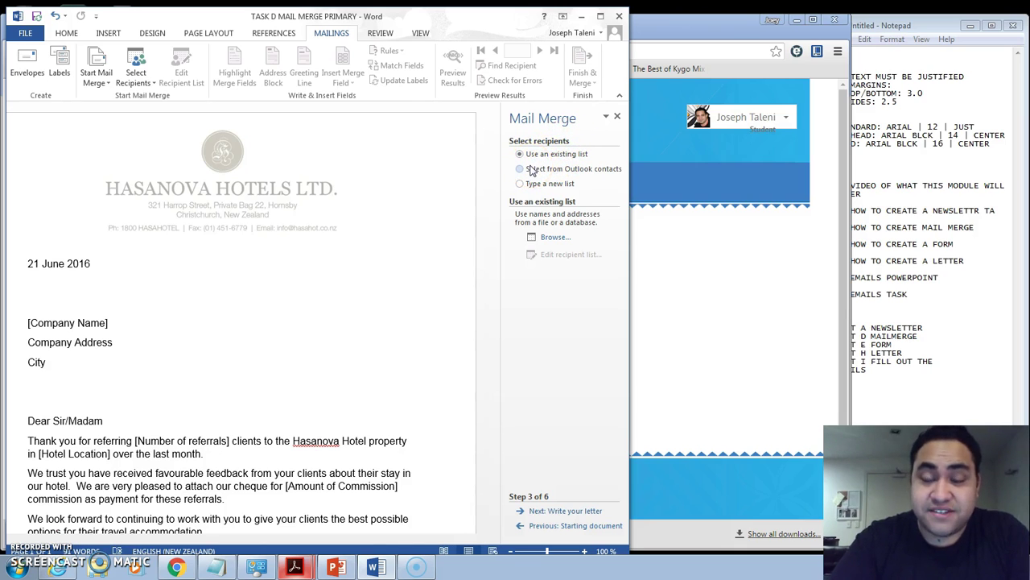
left_click(544, 184)
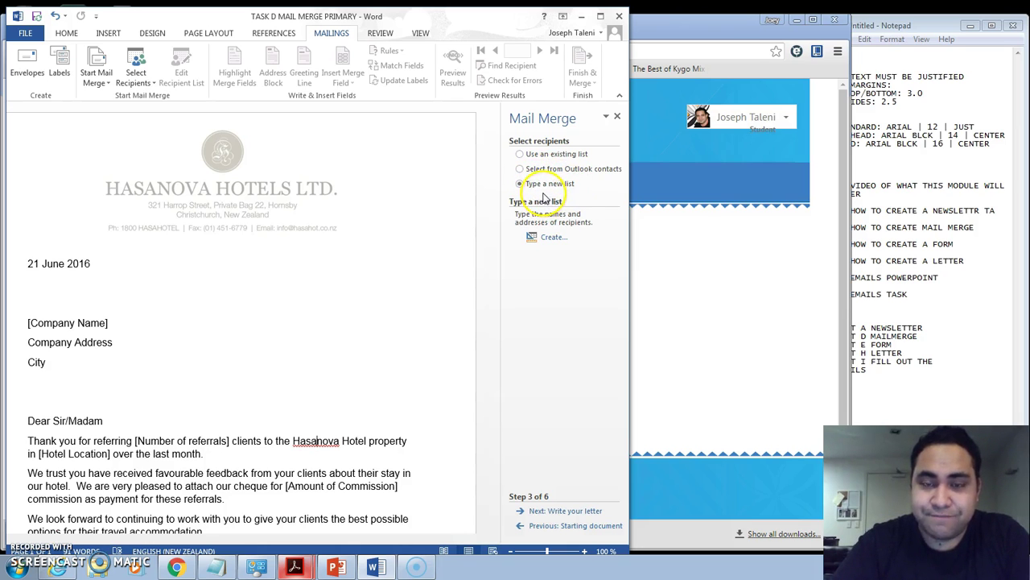
left_click(551, 239)
left_click_drag(382, 177, 217, 52)
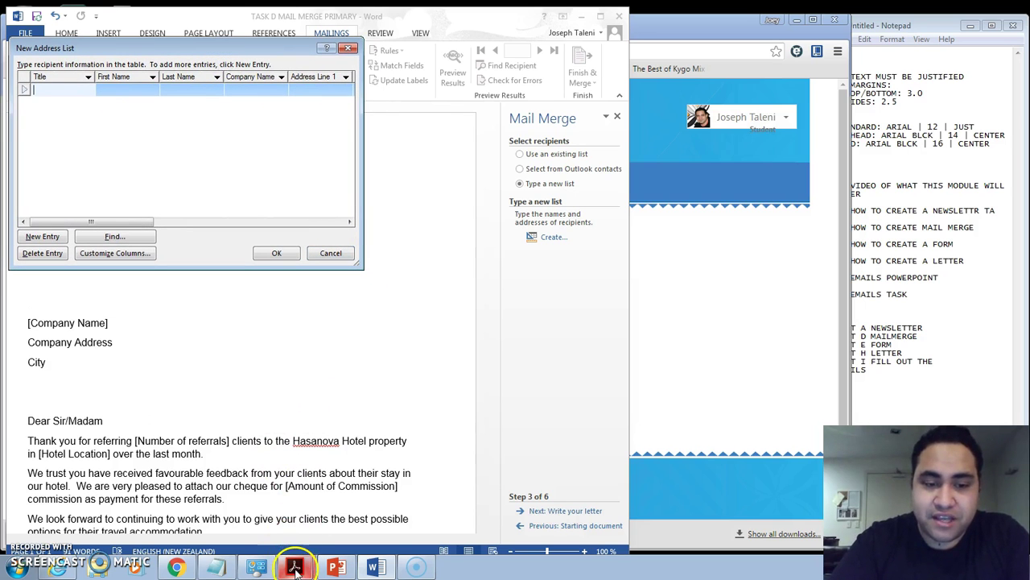
Switch to 112_24782 Master for printing.pdf, examine the Client information table's column headings, and place the window beside the address list.
mouse_move(294, 569)
left_click(298, 524)
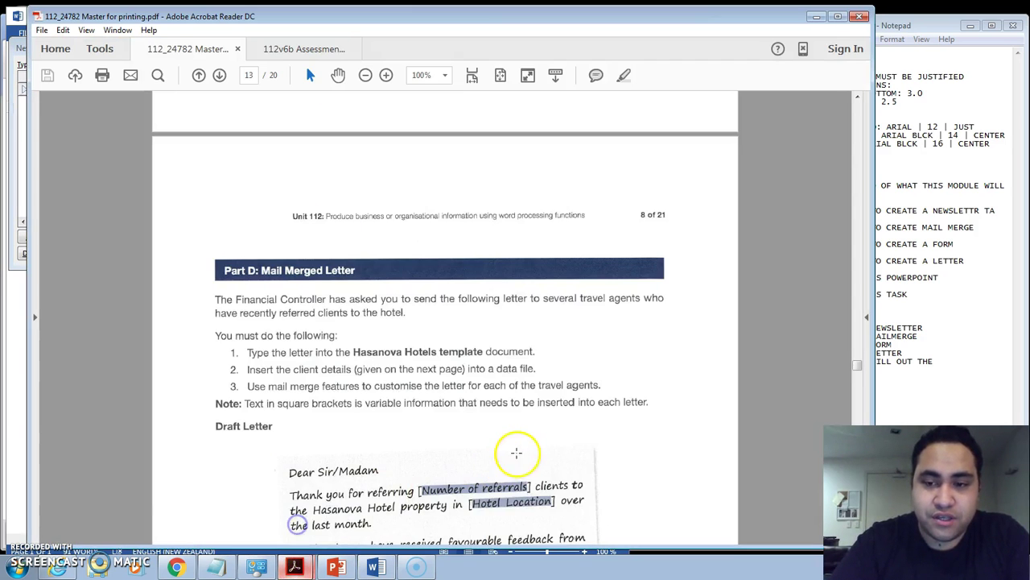
scroll(525, 218, "down", 10)
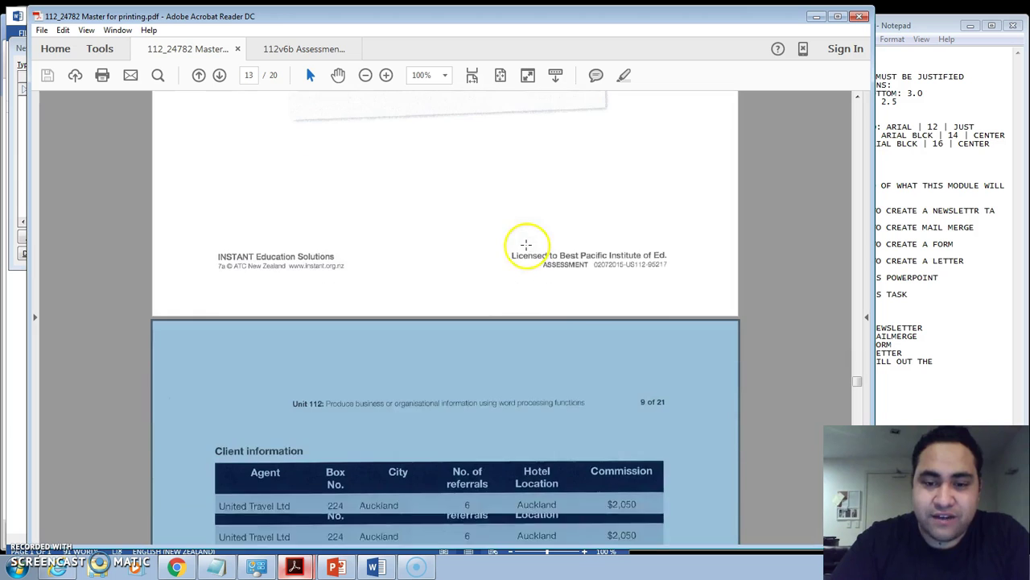
scroll(575, 379, "down", 5)
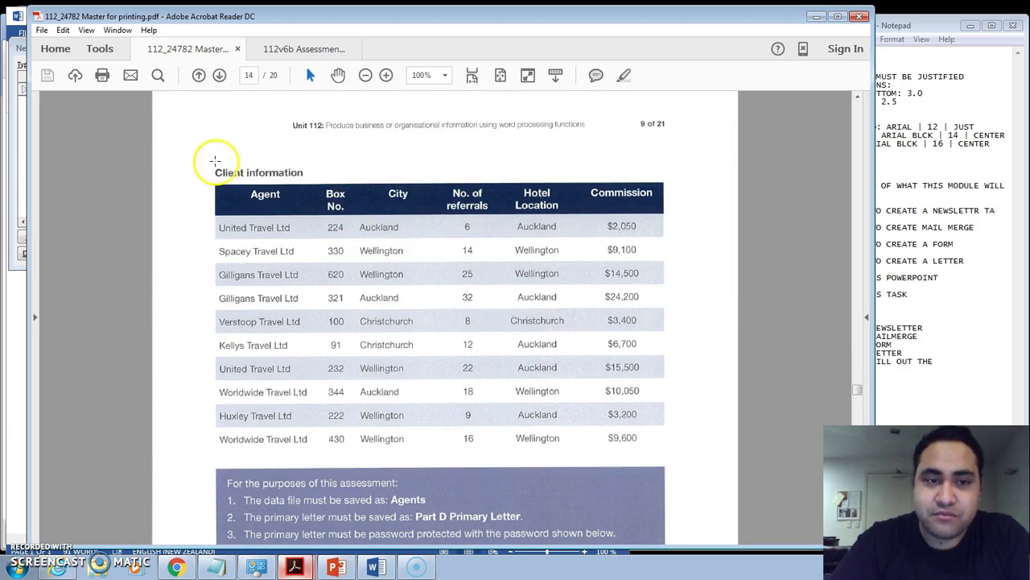
left_click_drag(212, 167, 670, 450)
left_click_drag(383, 15, 511, 14)
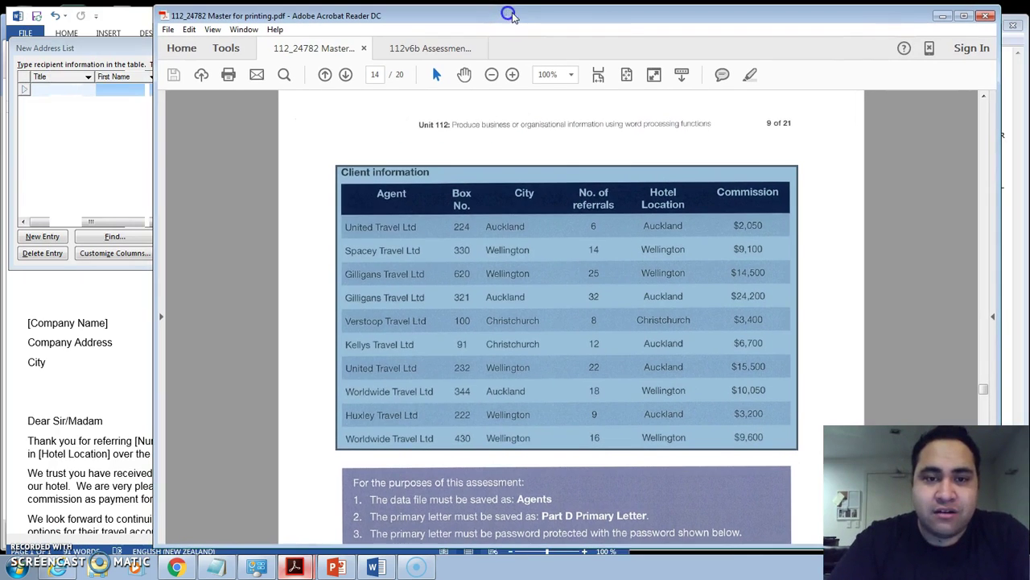
left_click(494, 203)
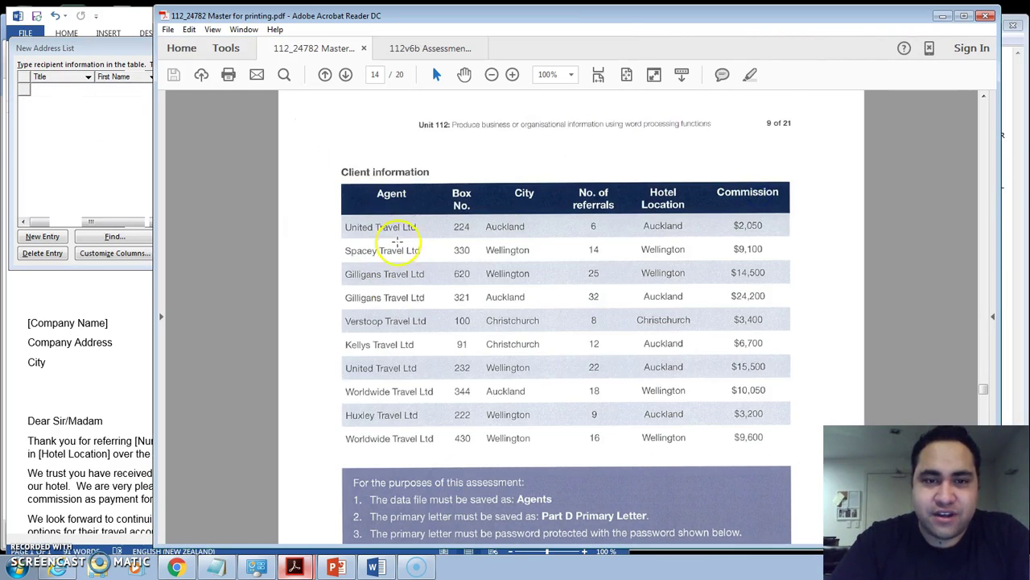
left_click_drag(354, 193, 740, 198)
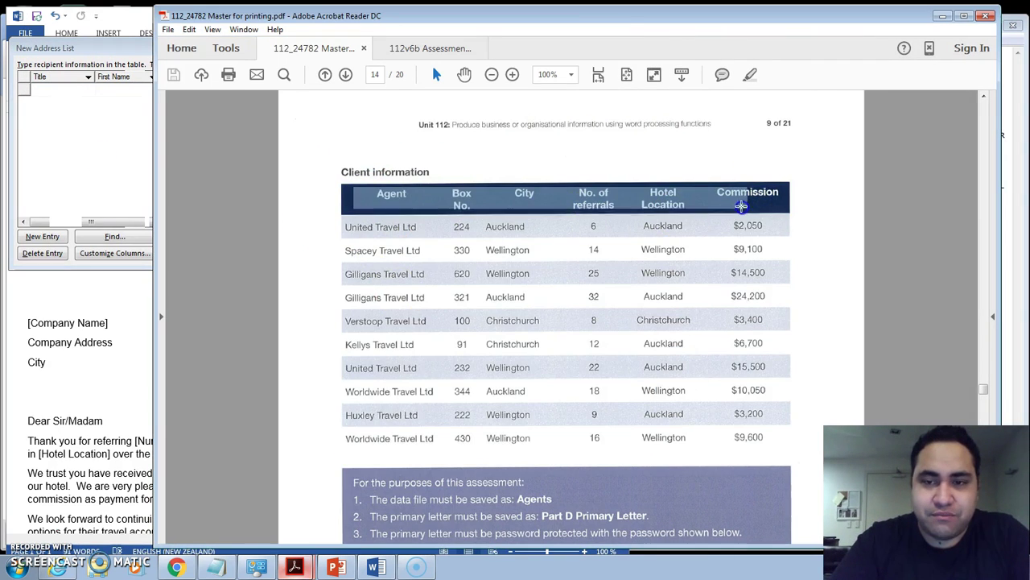
Compare the New Address List columns with the Client information table headings in the PDF.
left_click(55, 78)
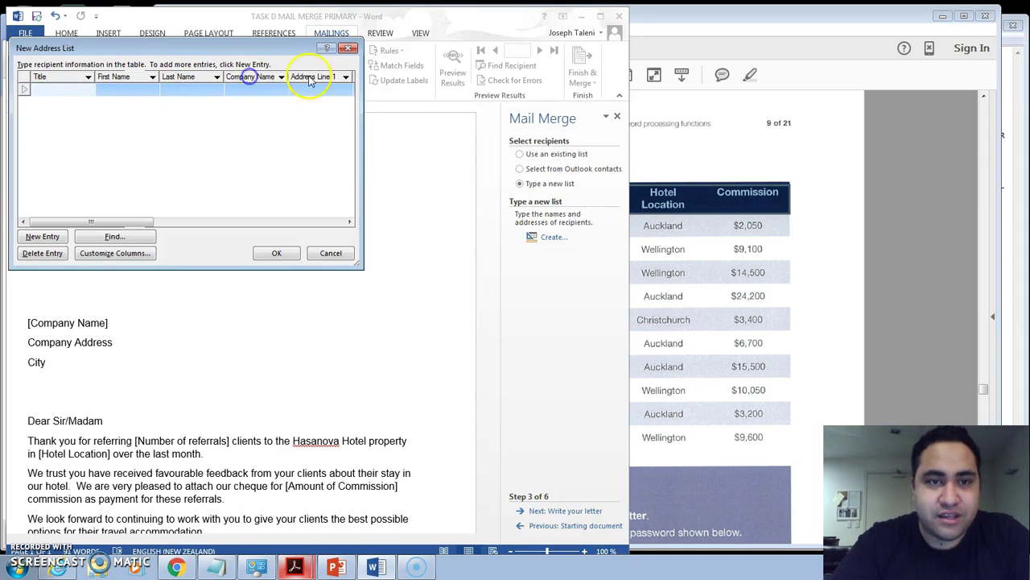
left_click(635, 153)
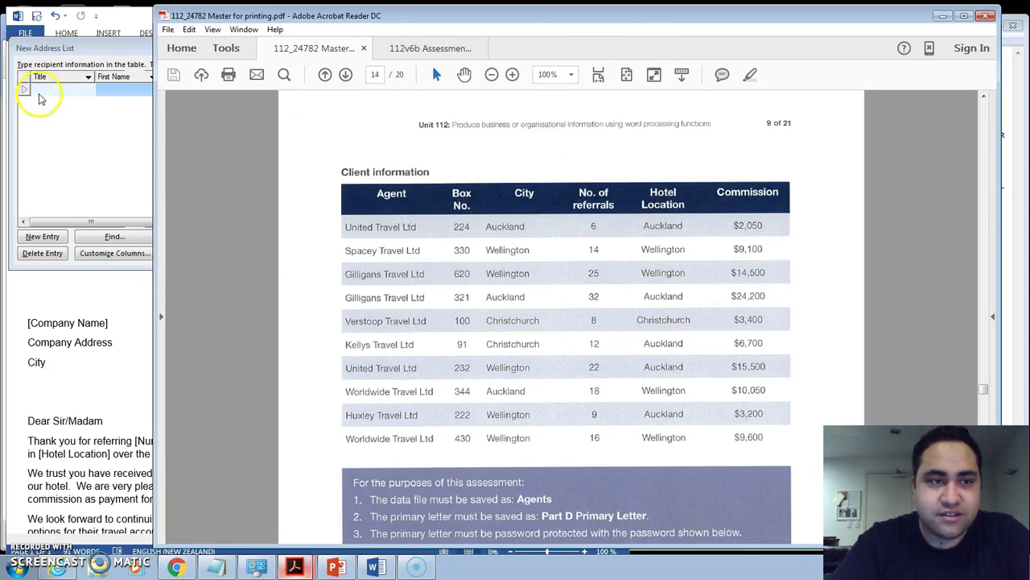
left_click(42, 78)
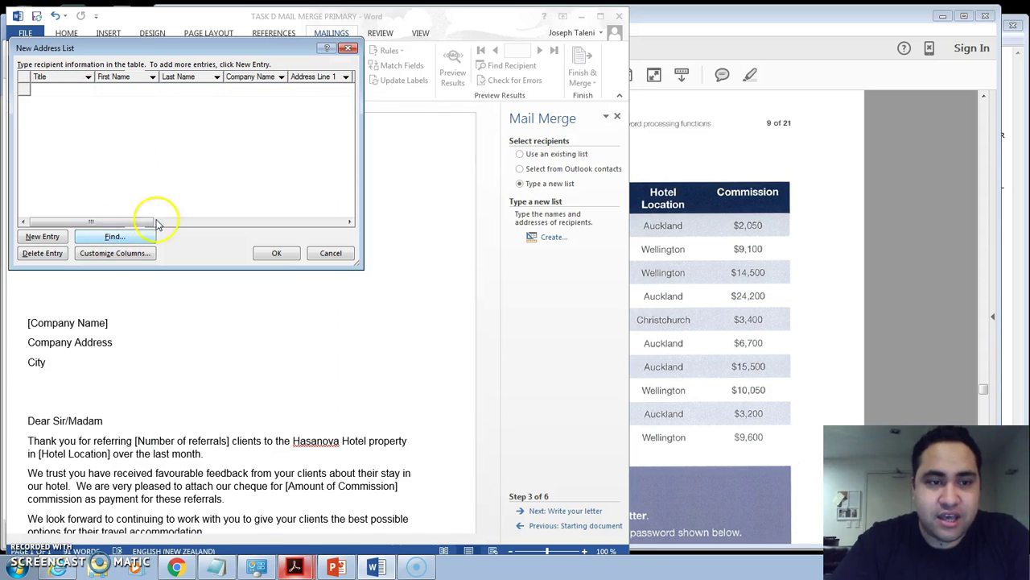
left_click(717, 205)
left_click(79, 169)
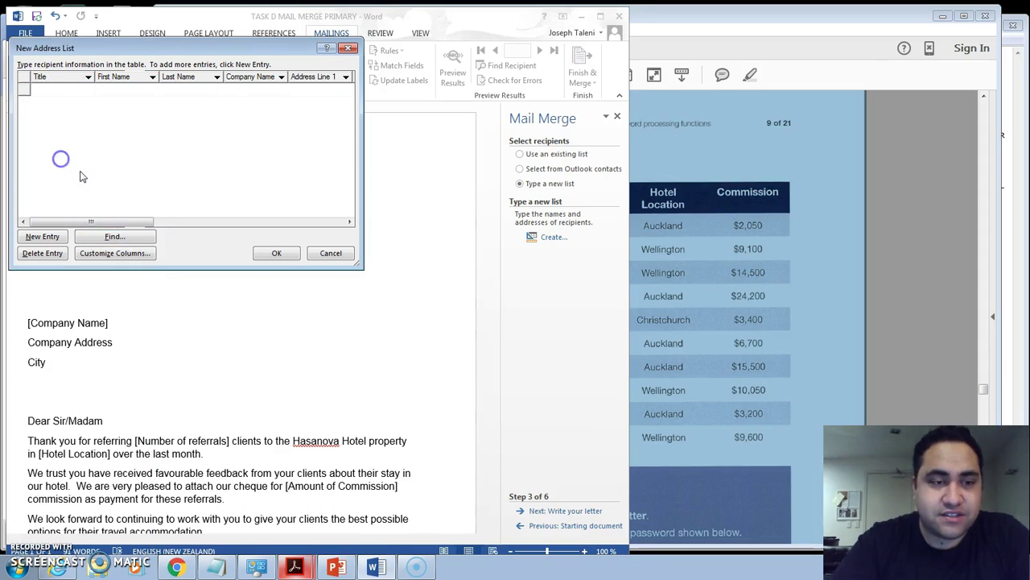
Customize the address list columns by renaming the Title field to Agent.
left_click(135, 254)
left_click_drag(299, 179, 160, 95)
left_click(125, 194)
left_click(96, 126)
left_click(766, 193)
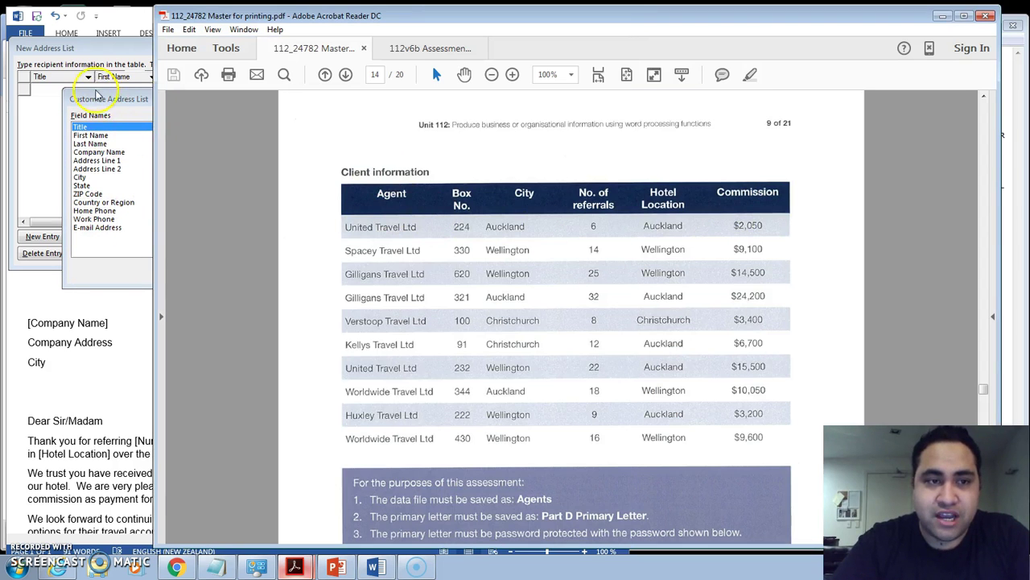
left_click(103, 100)
left_click(205, 166)
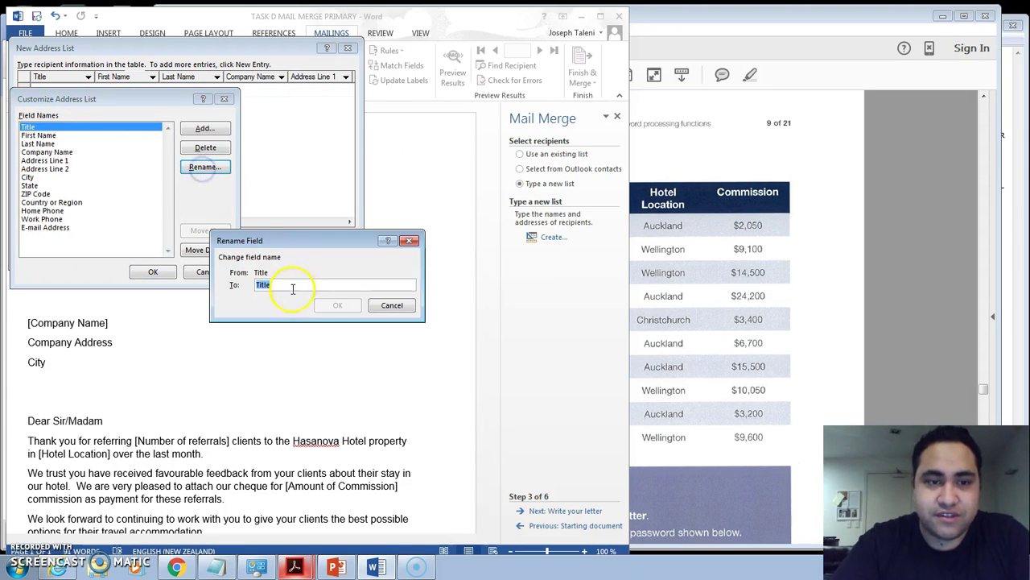
key("Return")
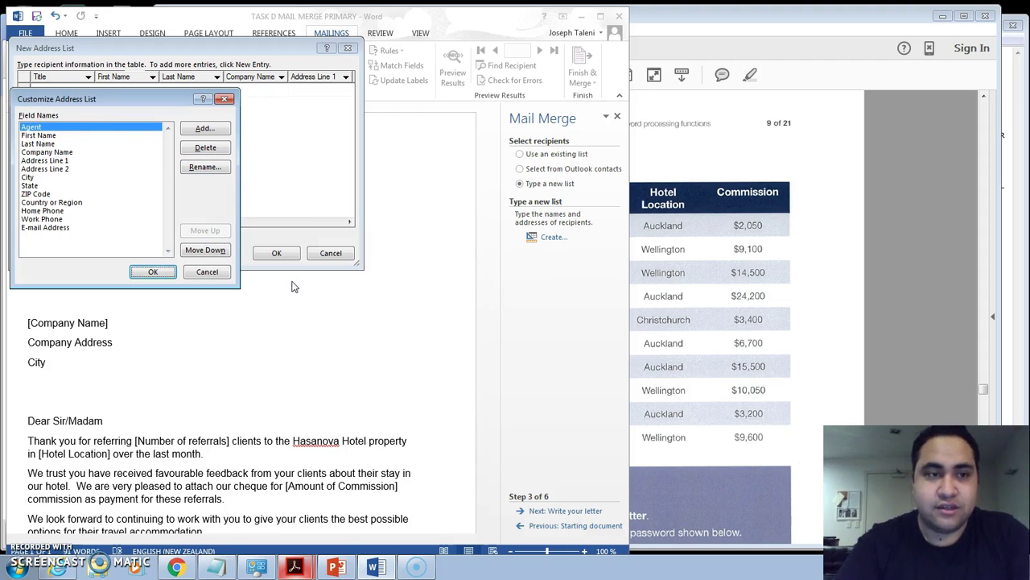
Rename the First Name field to PO BOX, matching the Box No. heading in the PDF's client table.
left_click(99, 134)
left_click(747, 193)
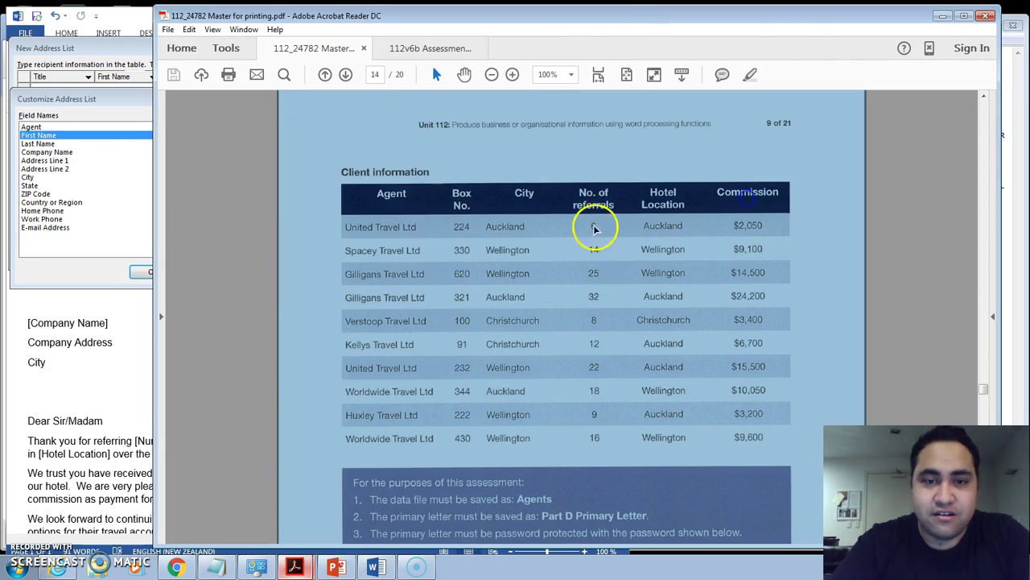
left_click(90, 179)
left_click(91, 134)
left_click(208, 168)
type("PO")
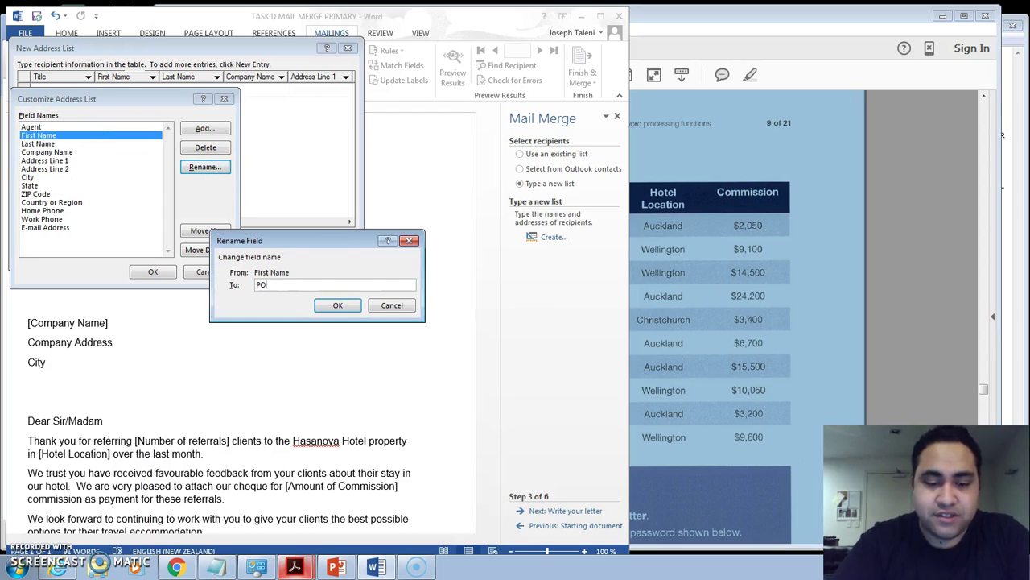
type(" BOX")
left_click(346, 304)
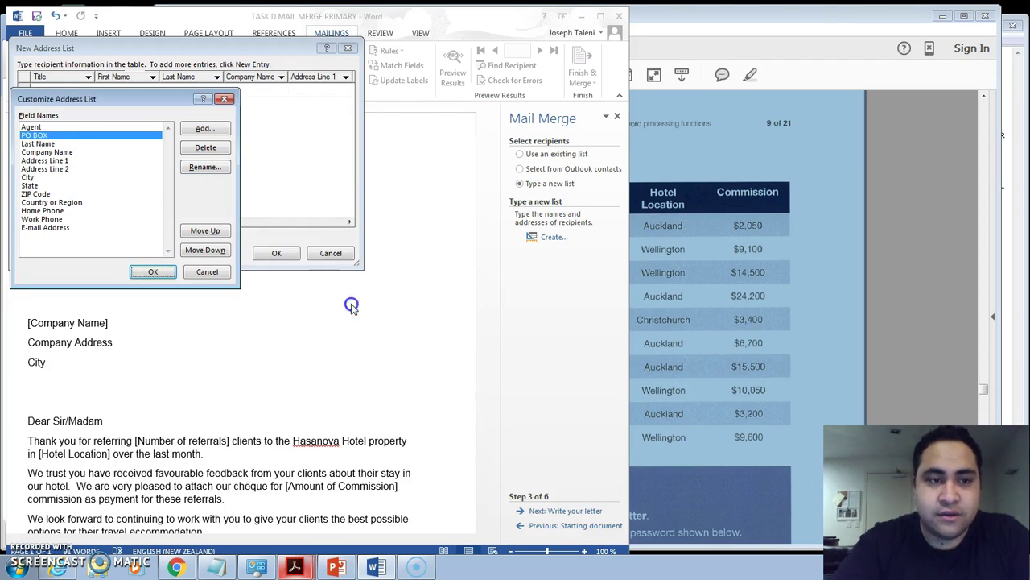
Move the City field up so it sits directly below PO BOX in the field order.
left_click(69, 143)
left_click(771, 149)
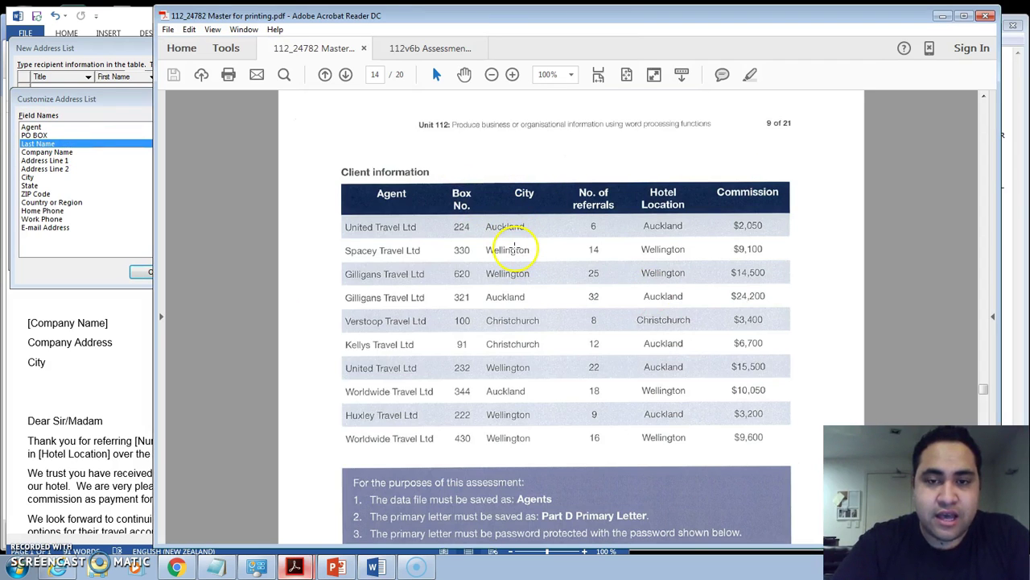
left_click(55, 178)
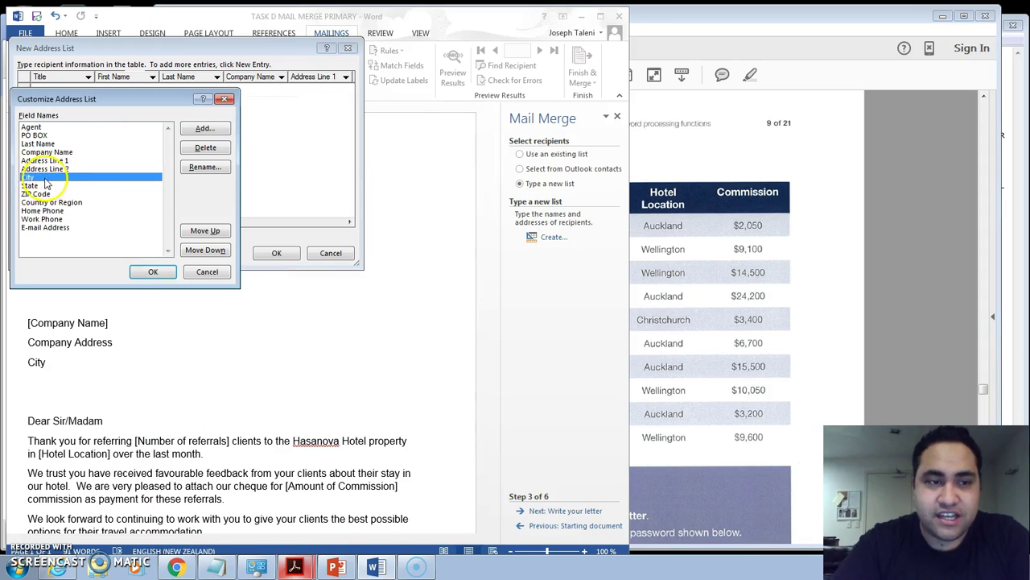
left_click(203, 231)
left_click(203, 231)
left_click(203, 231)
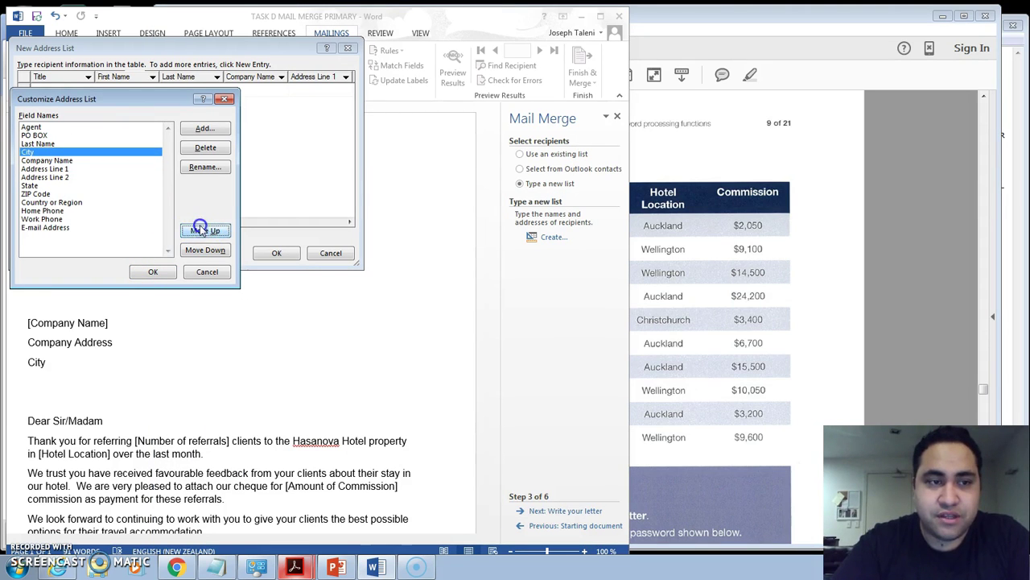
left_click(204, 231)
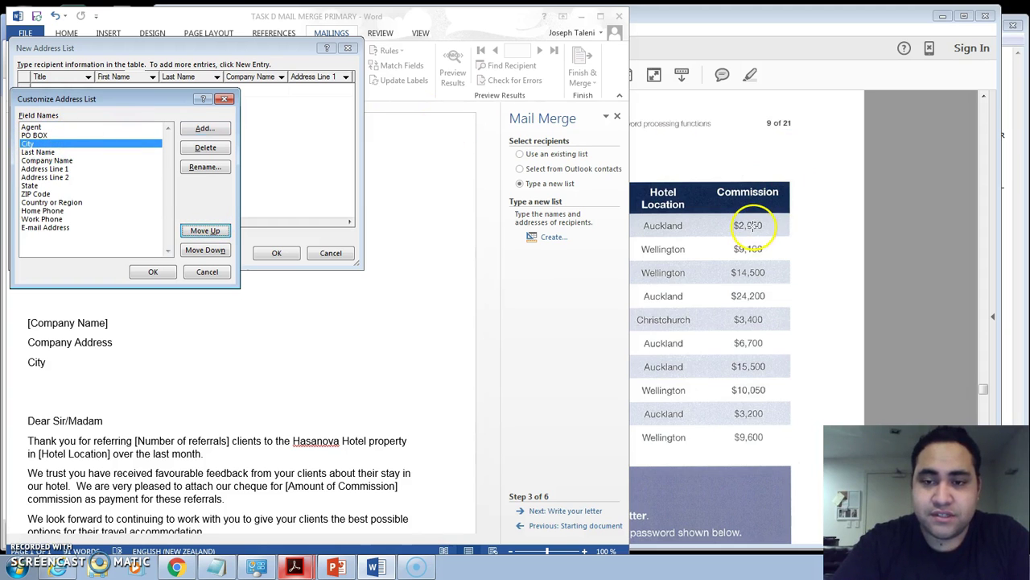
Rename the Last Name field to "No of refferals" for the PDF table's referrals column.
left_click(721, 197)
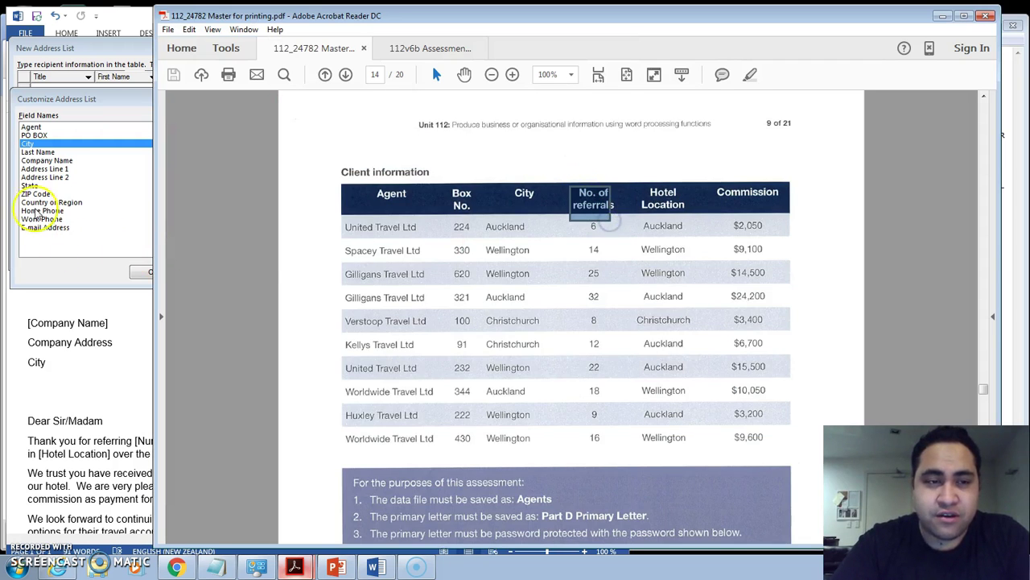
left_click(80, 152)
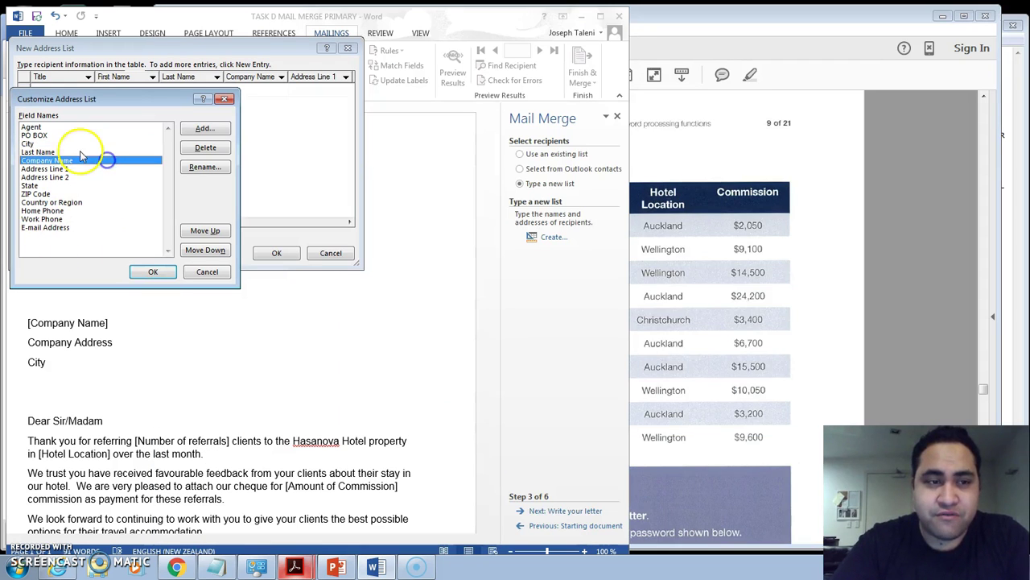
left_click(204, 167)
type("No of refferals")
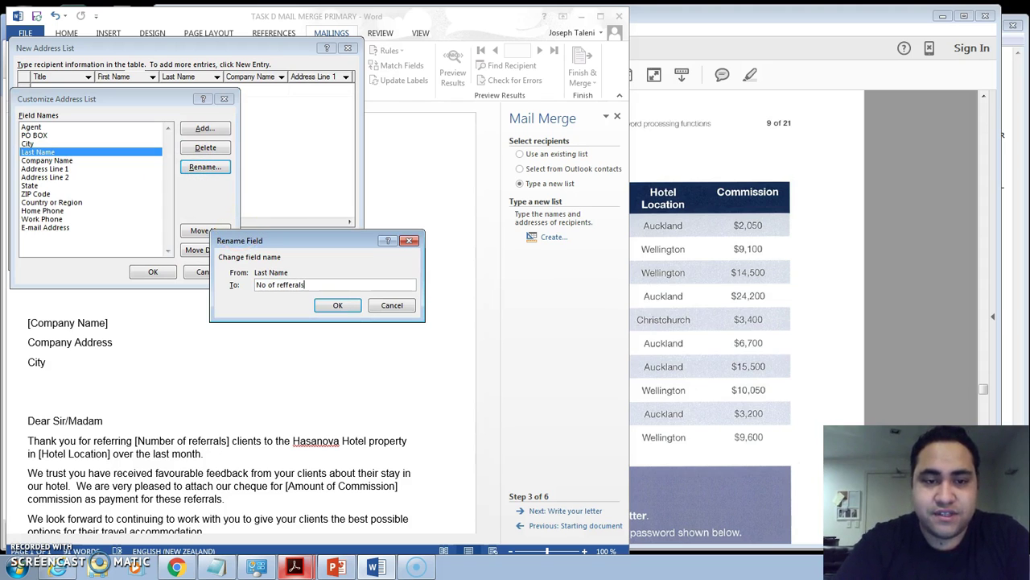
left_click(337, 305)
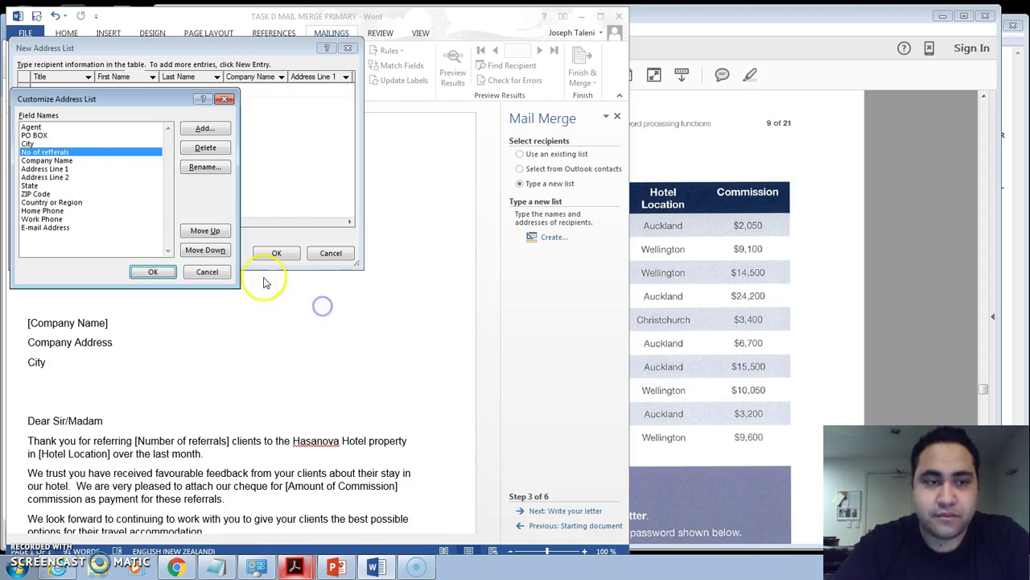
Rename the Company Name field to Hotel Location, following the next heading in the PDF's client table.
left_click(80, 153)
left_click(653, 186)
left_click(71, 161)
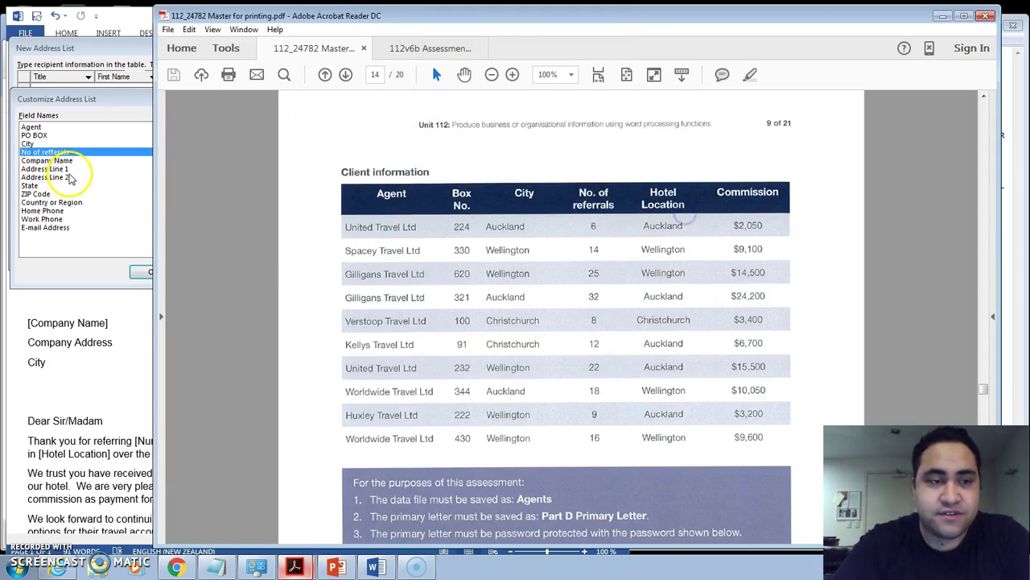
left_click(205, 167)
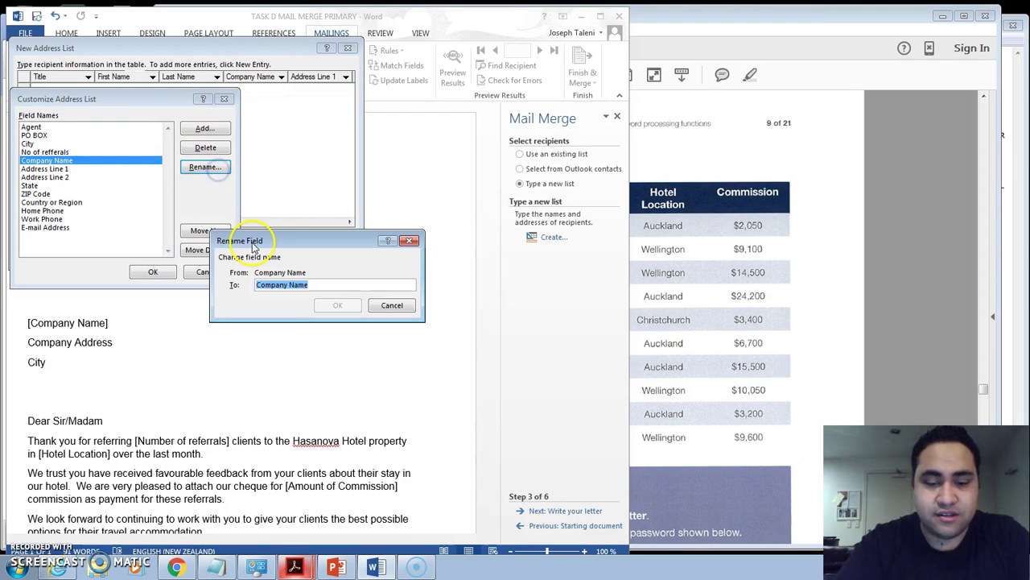
type("Hotel Location")
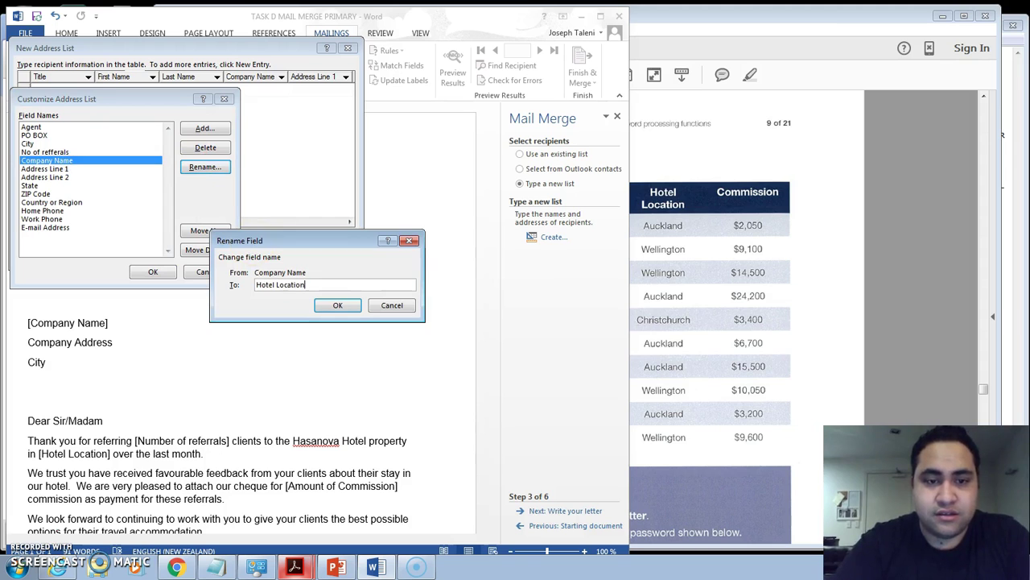
left_click(348, 303)
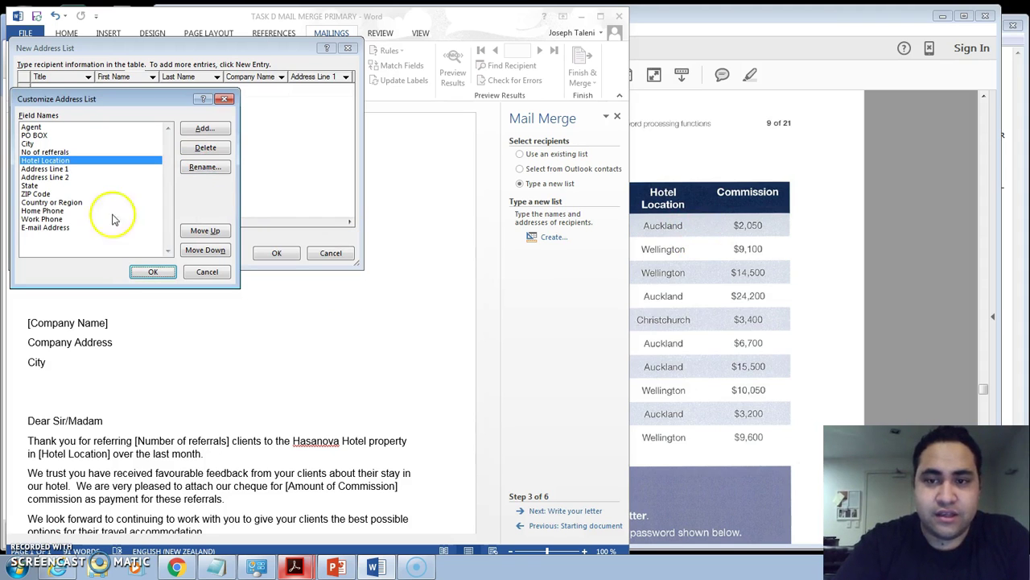
Rename the Address Line 1 field to Commission and apply the customized columns to the address list.
left_click(87, 168)
left_click(208, 170)
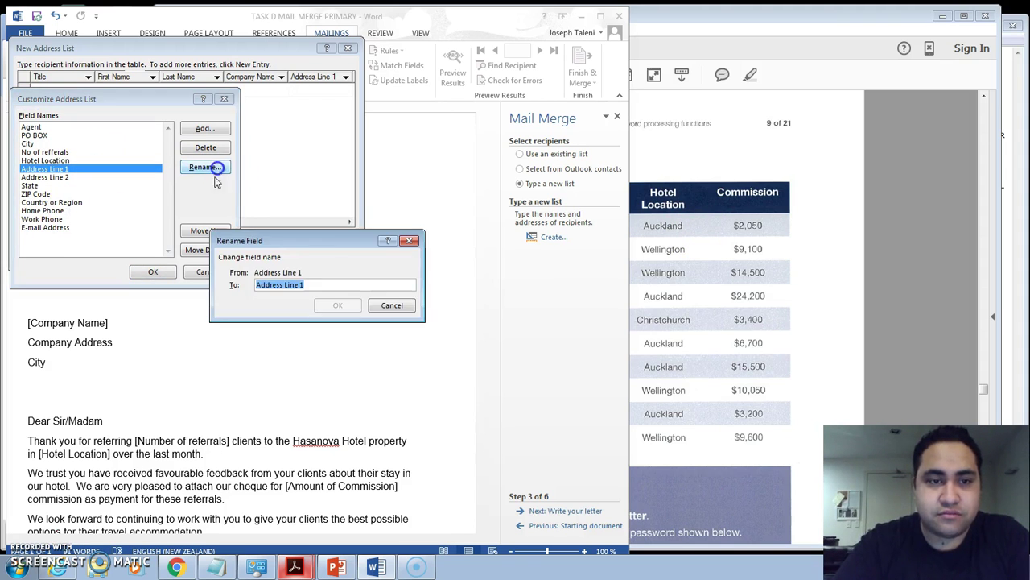
type("Commission")
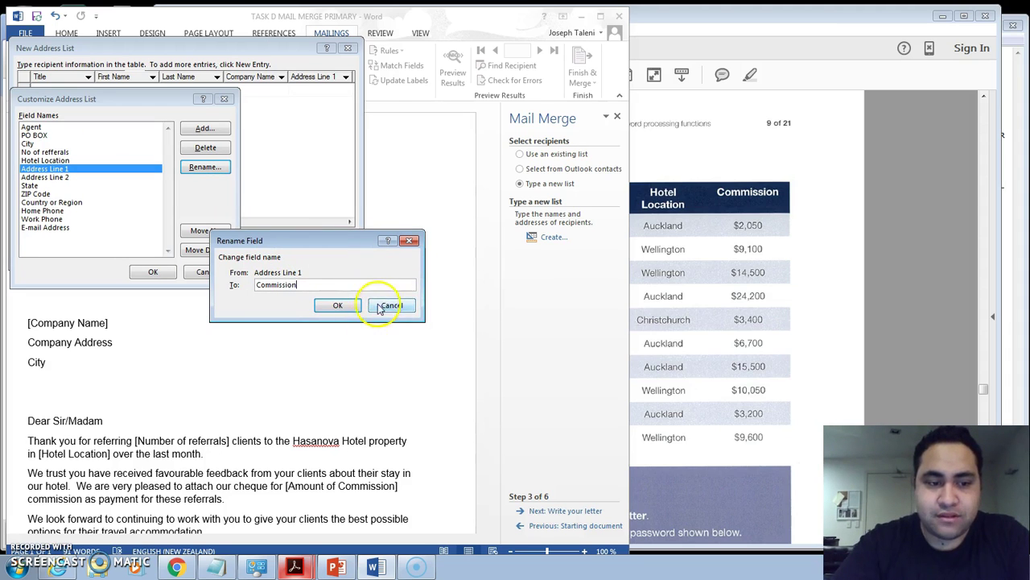
left_click(337, 305)
left_click(151, 272)
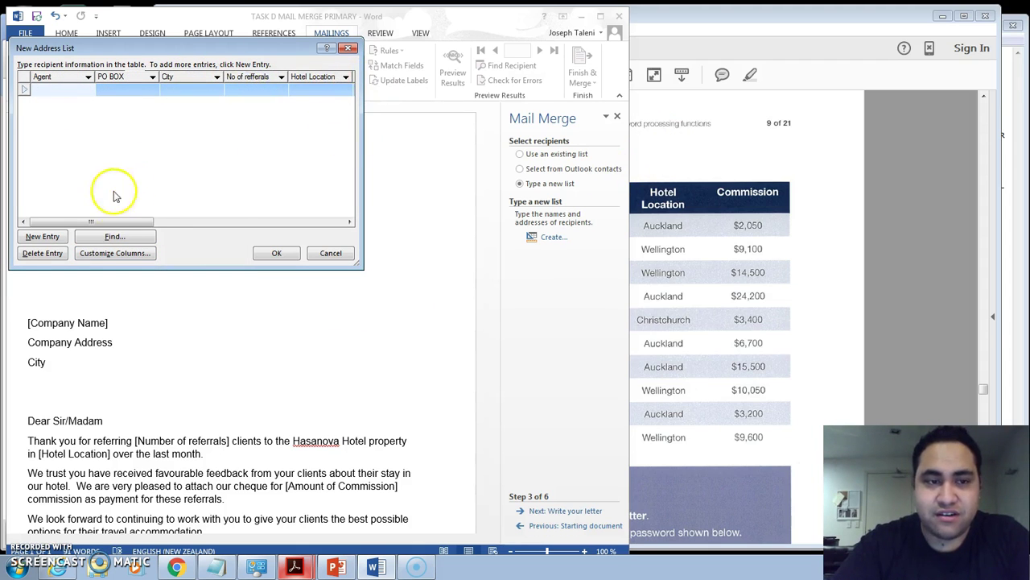
left_click_drag(140, 223, 72, 214)
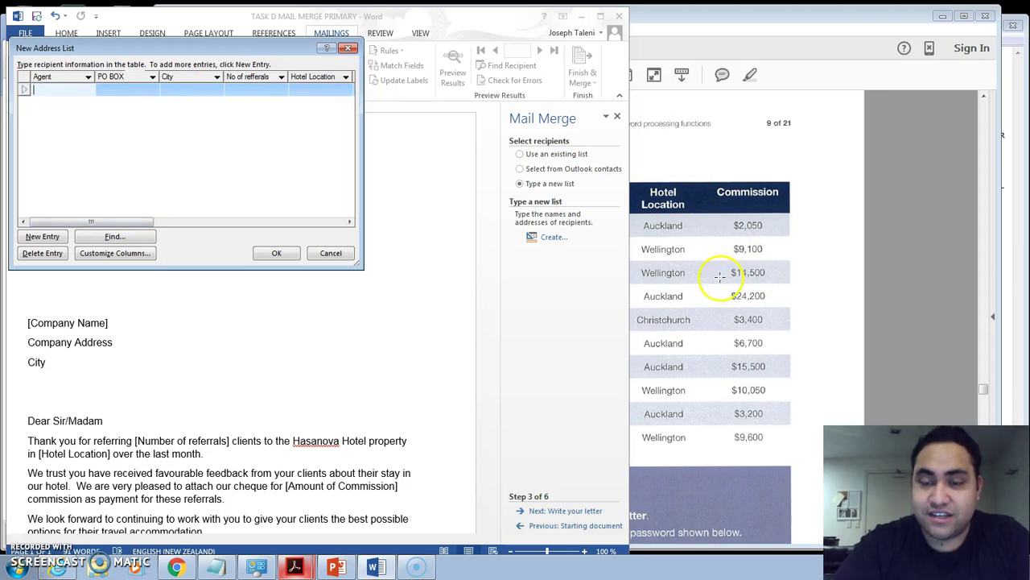
Place the PDF window beside the New Address List and zoom out to 84.1% so the whole Client information table is readable.
left_click(770, 262)
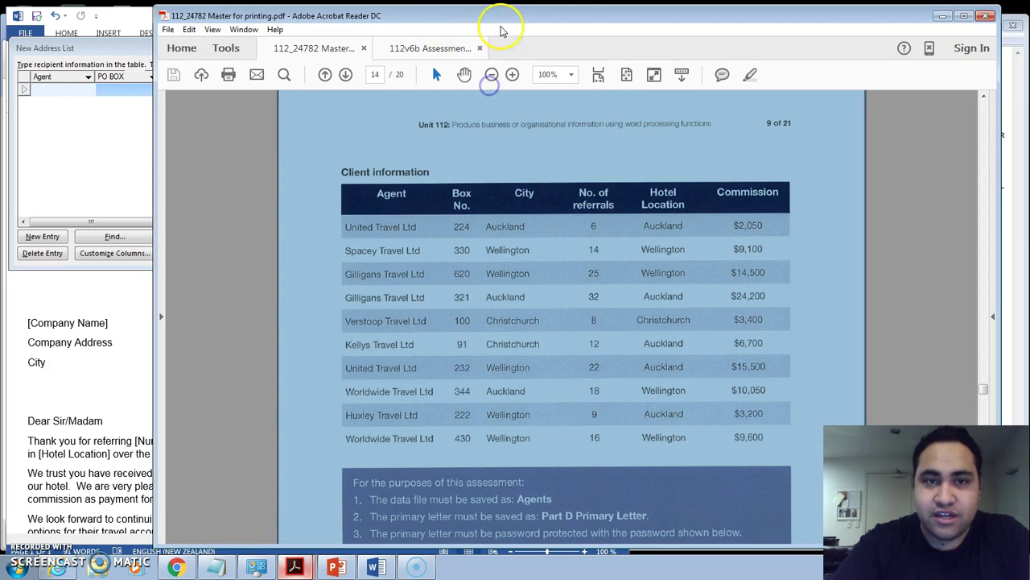
left_click_drag(565, 15, 467, 32)
left_click_drag(202, 170, 605, 15)
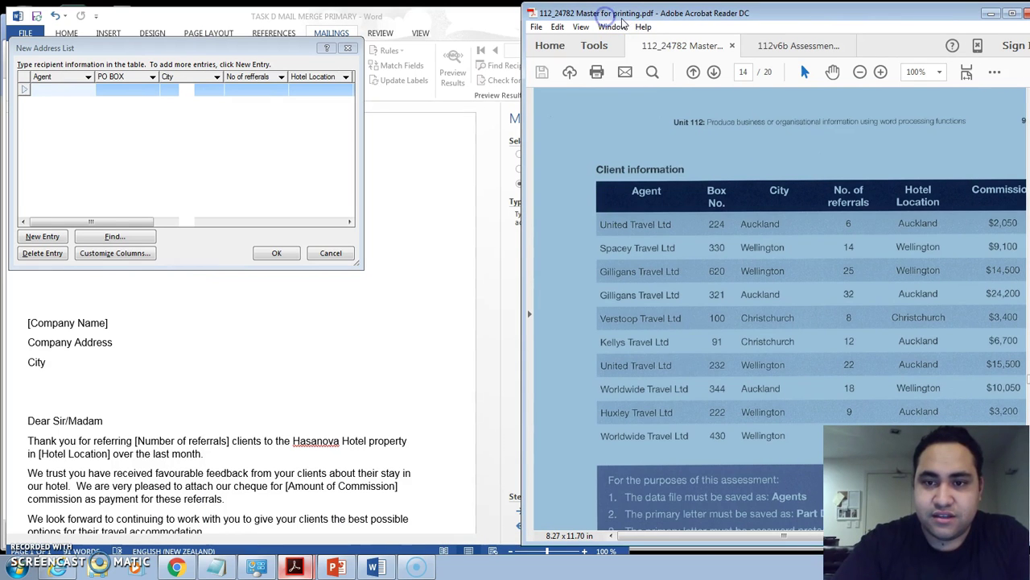
left_click_drag(643, 536, 667, 537)
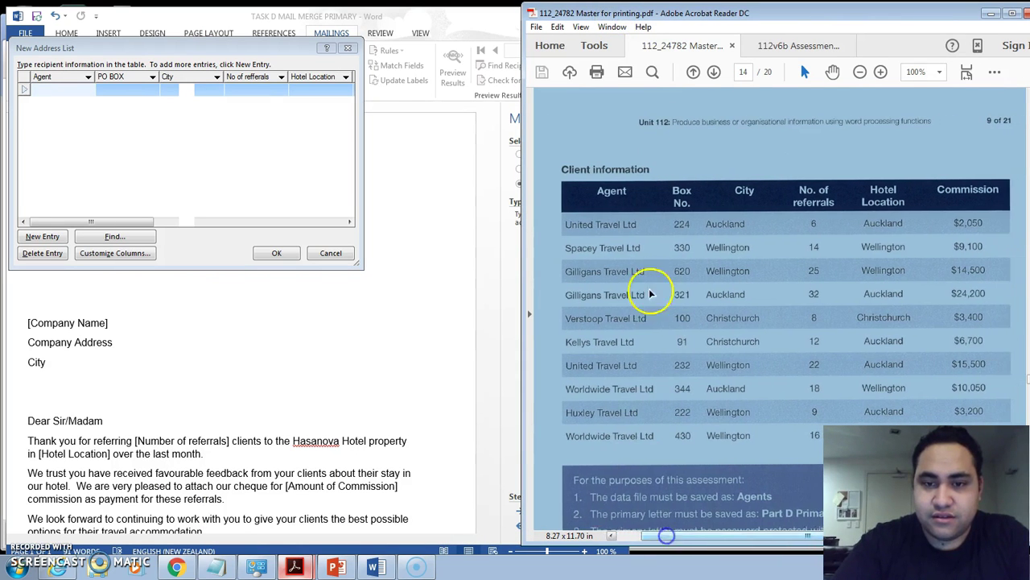
left_click_drag(571, 12, 642, 12)
left_click(473, 275)
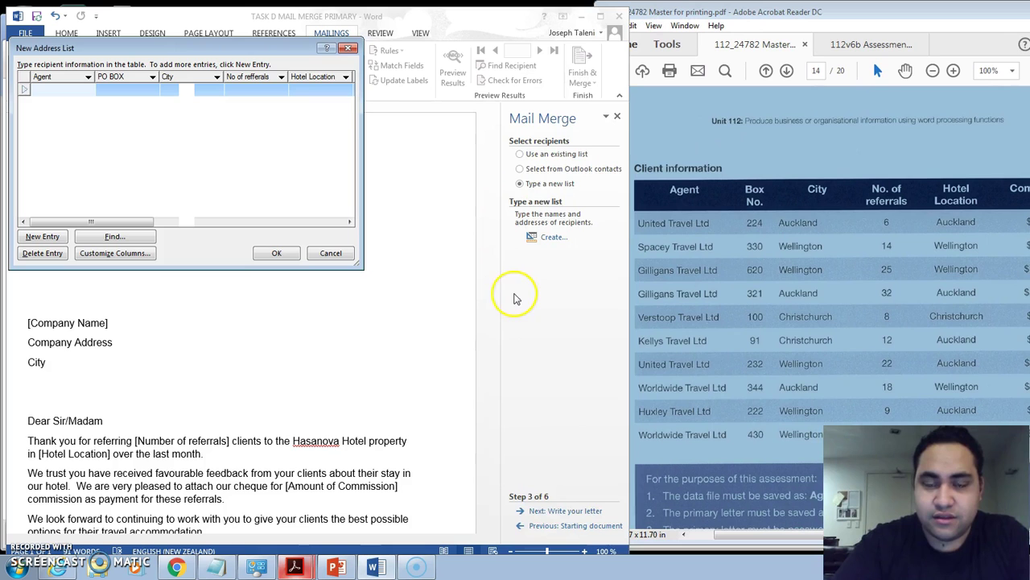
left_click_drag(788, 21, 752, 11)
scroll(802, 200, "down", 1)
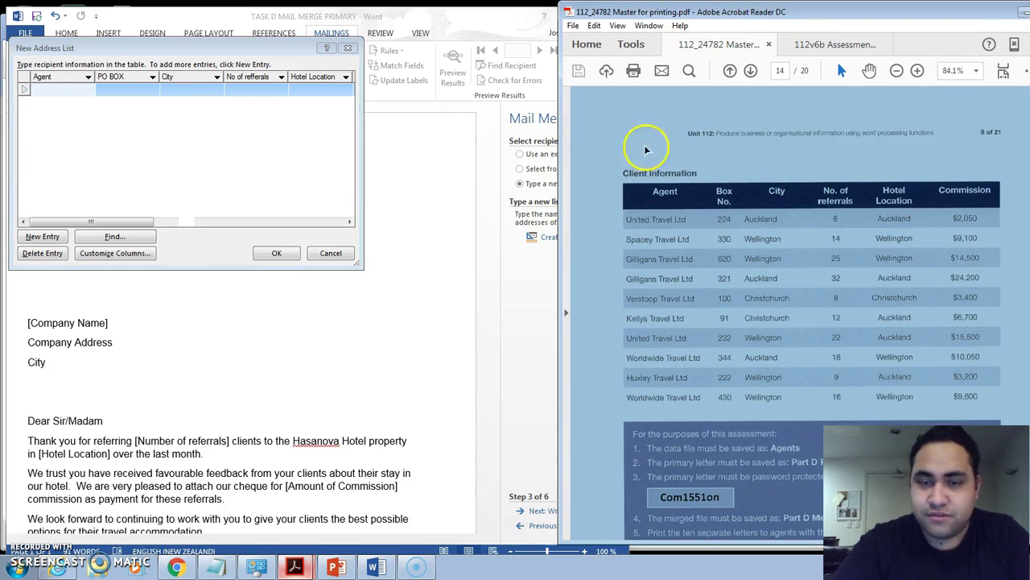
left_click(516, 298)
mouse_move(678, 14)
left_mouse_down()
mouse_move(713, 16)
mouse_move(688, 15)
left_mouse_up()
Fill in the first recipient: agent United Travel Ltd, PO BOX 224, city Auckland, 6 referrals, hotel location Auckland, commission $2,050.
left_click(134, 121)
left_click(57, 92)
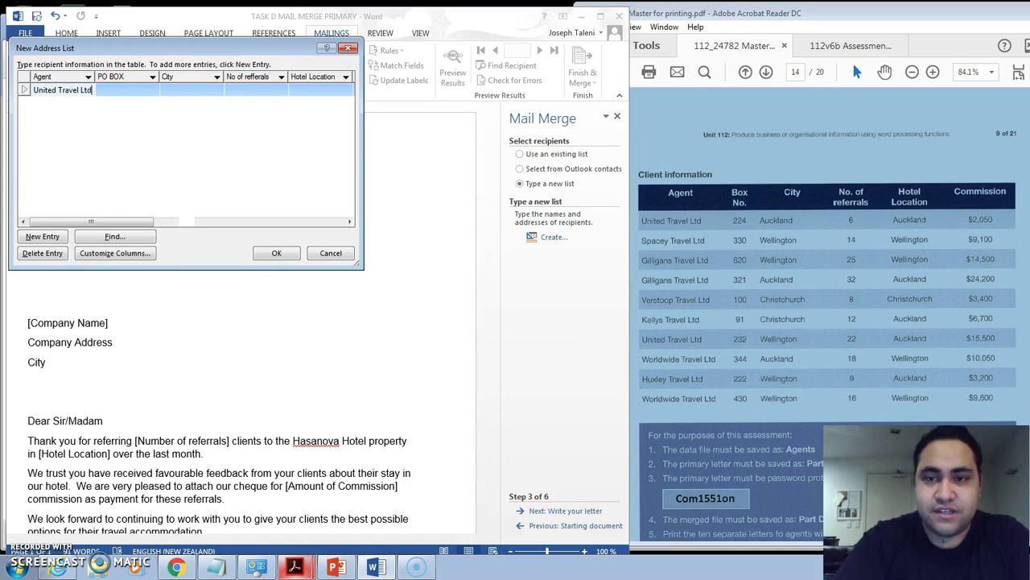
key("Tab")
type("224")
key("Tab")
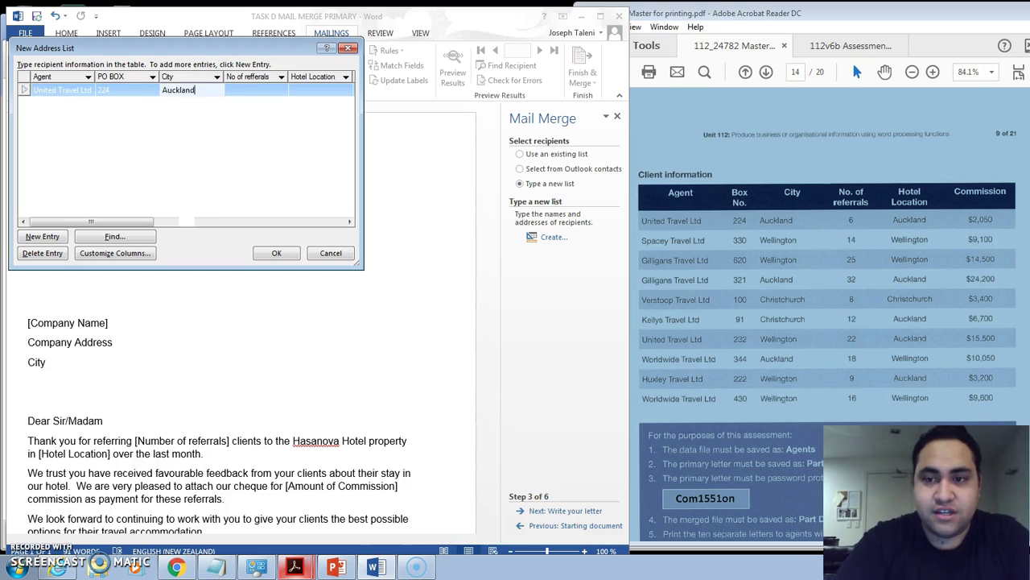
key("Tab")
type("6")
key("Tab")
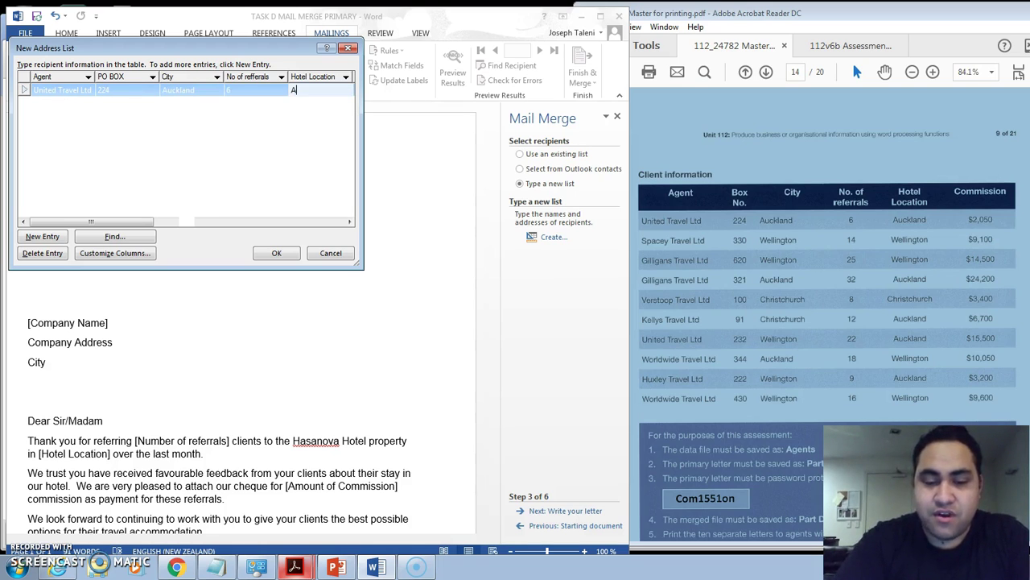
key("Tab")
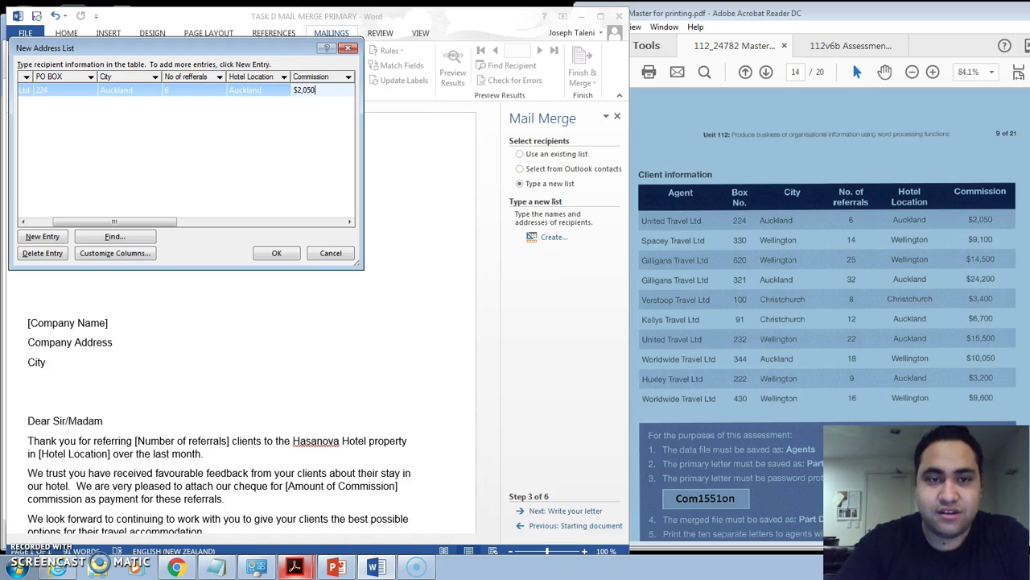
Add new entries for the remaining nine clients in the PDF table, from Spacey Travel Ltd to the last Worldwide Travel Ltd.
left_click(53, 97)
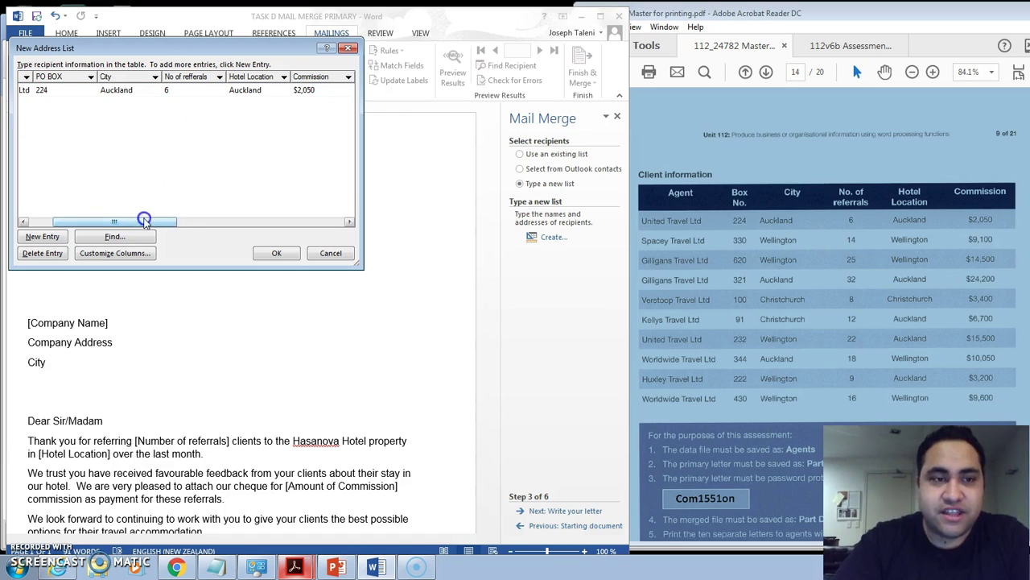
left_click_drag(143, 218, 63, 218)
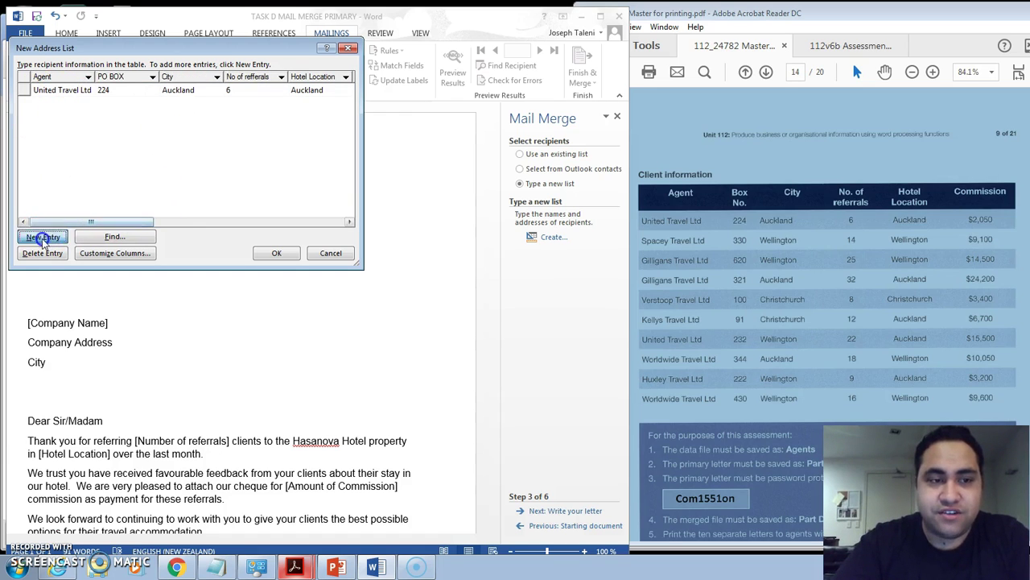
left_click(42, 236)
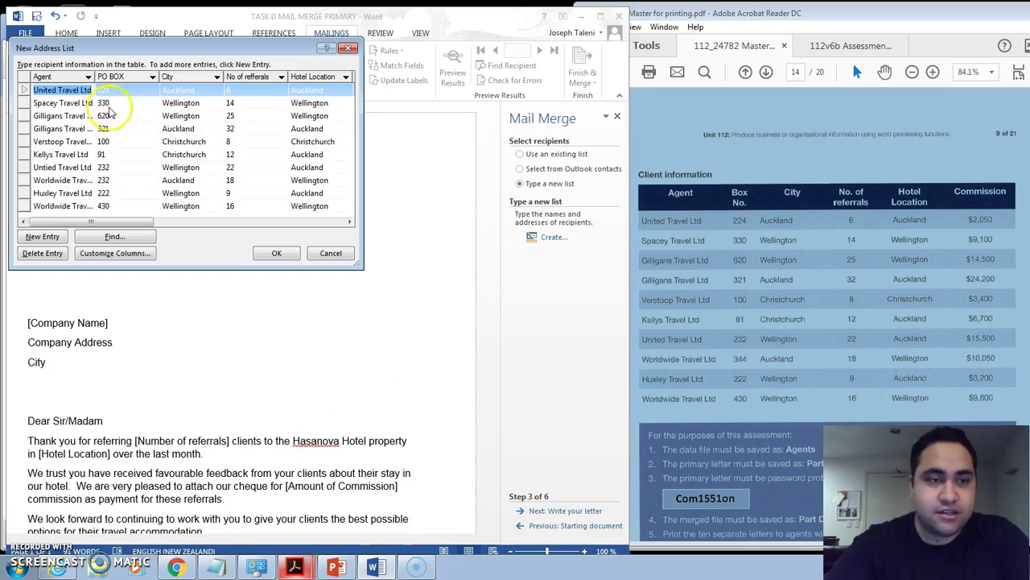
left_click(72, 142)
left_click(84, 180)
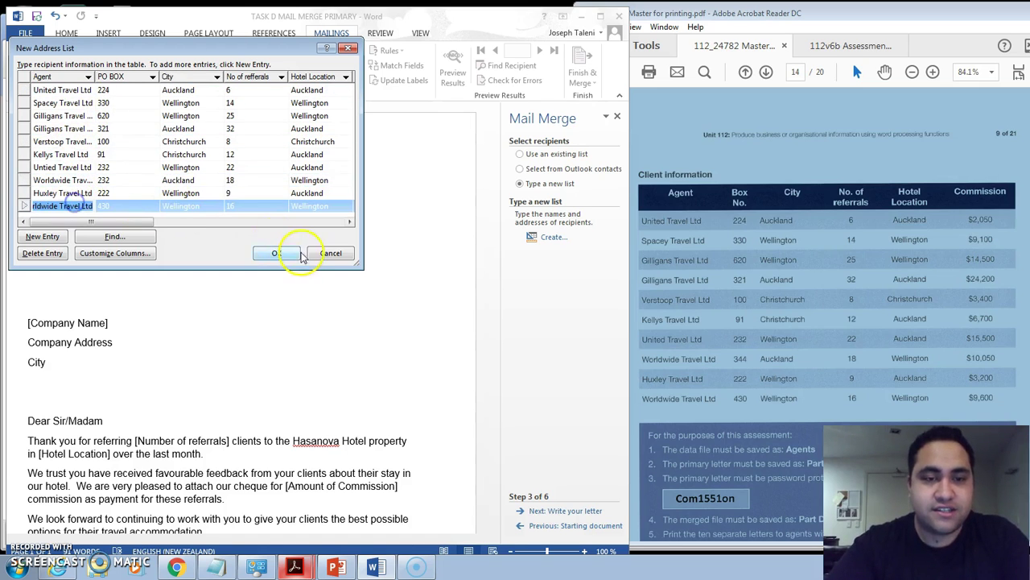
Accept the completed address list and choose the Desktop as the location for saving it.
left_click(286, 253)
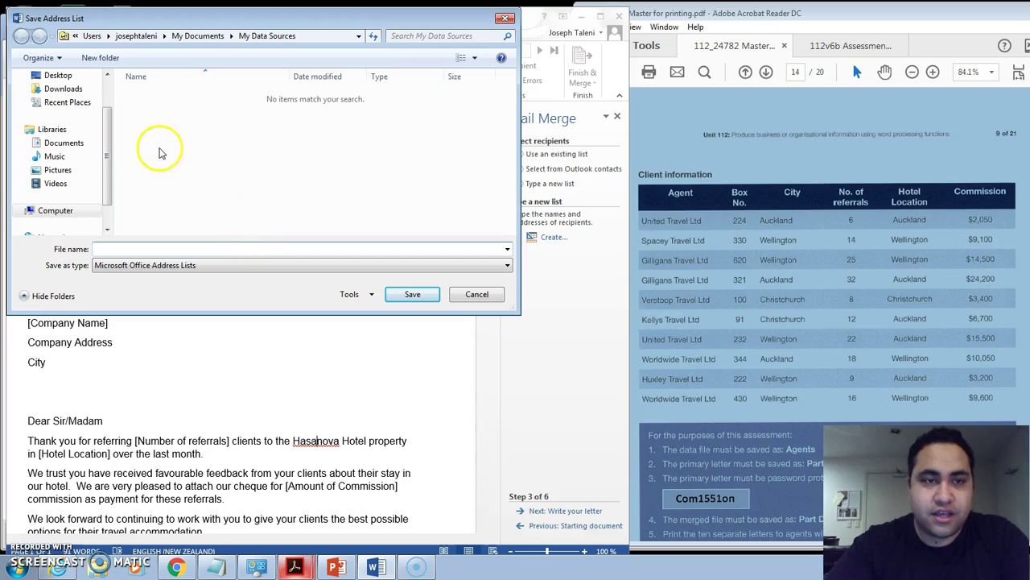
mouse_move(113, 137)
left_mouse_down()
mouse_move(111, 121)
mouse_move(110, 172)
mouse_move(110, 143)
left_mouse_up()
left_click(173, 200)
left_click(81, 262)
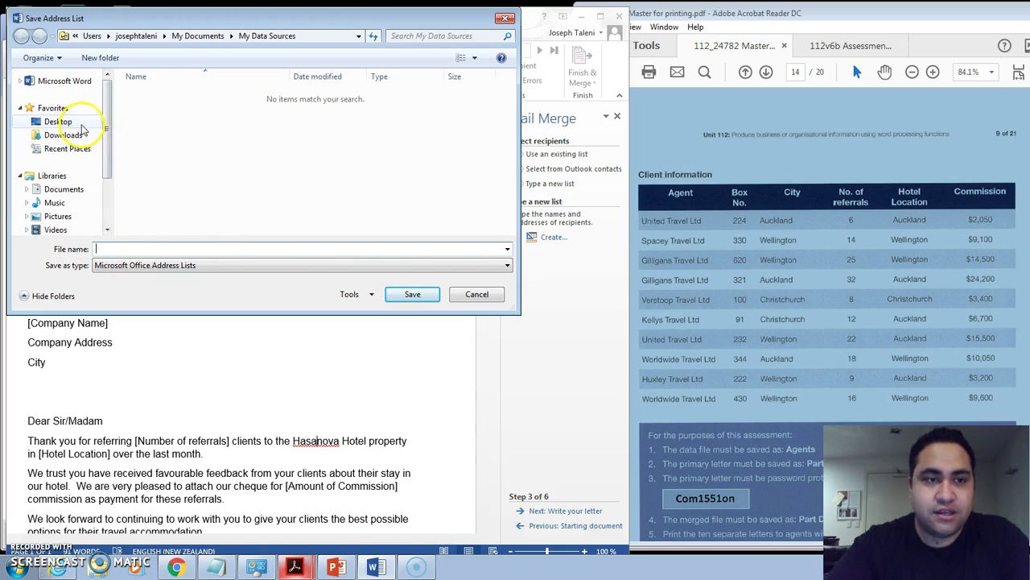
left_click(58, 122)
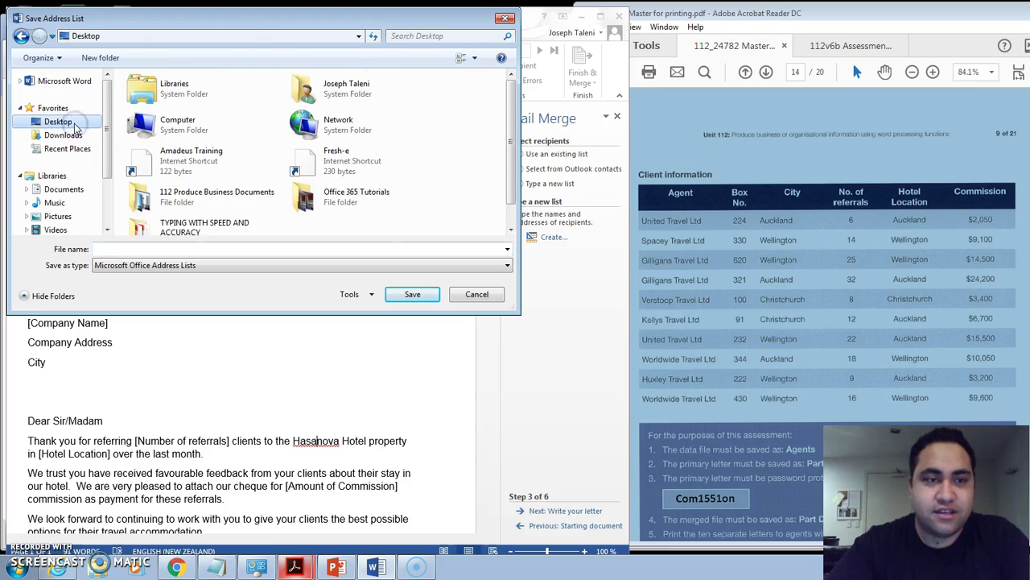
left_click(486, 121)
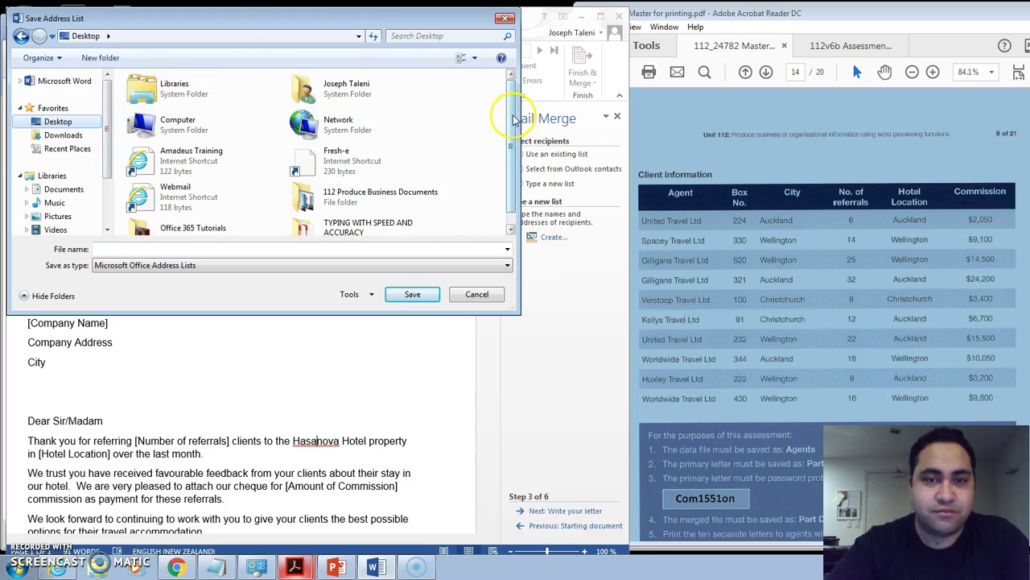
left_click_drag(510, 116, 511, 156)
Begin the address list's file name with TASK in capitals.
left_click(147, 248)
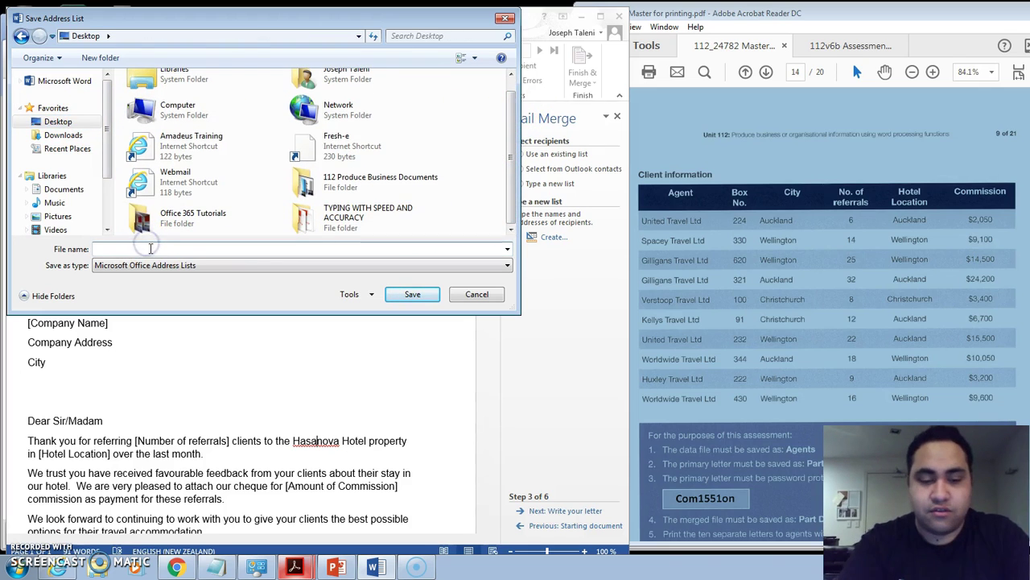
type("D")
type("Tas")
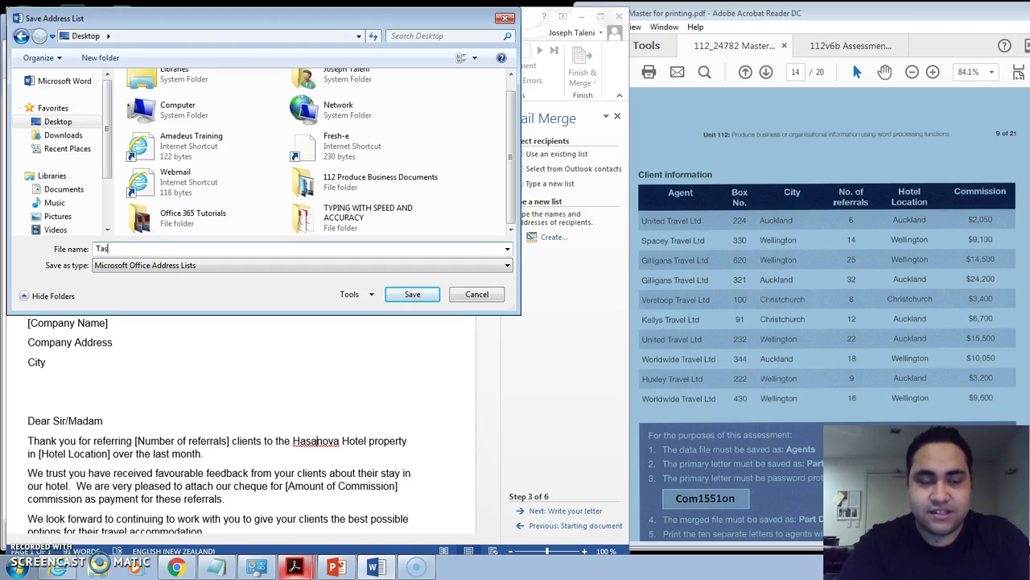
key("BackSpace")
type("ASK")
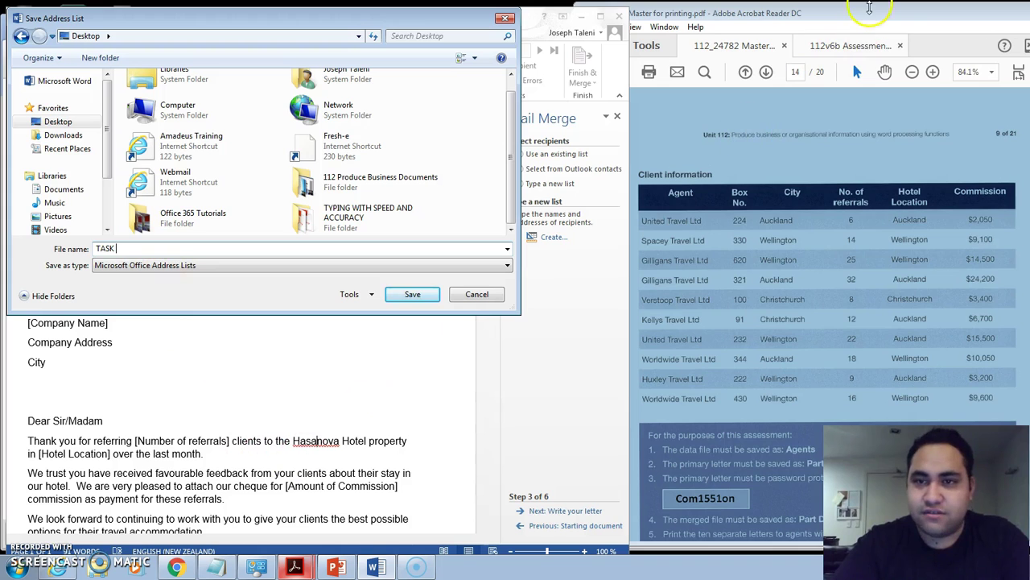
Check the task's lettering and file naming in 112_24782 Master for printing.pdf, and minimize the PDF window.
left_click_drag(857, 13, 819, 23)
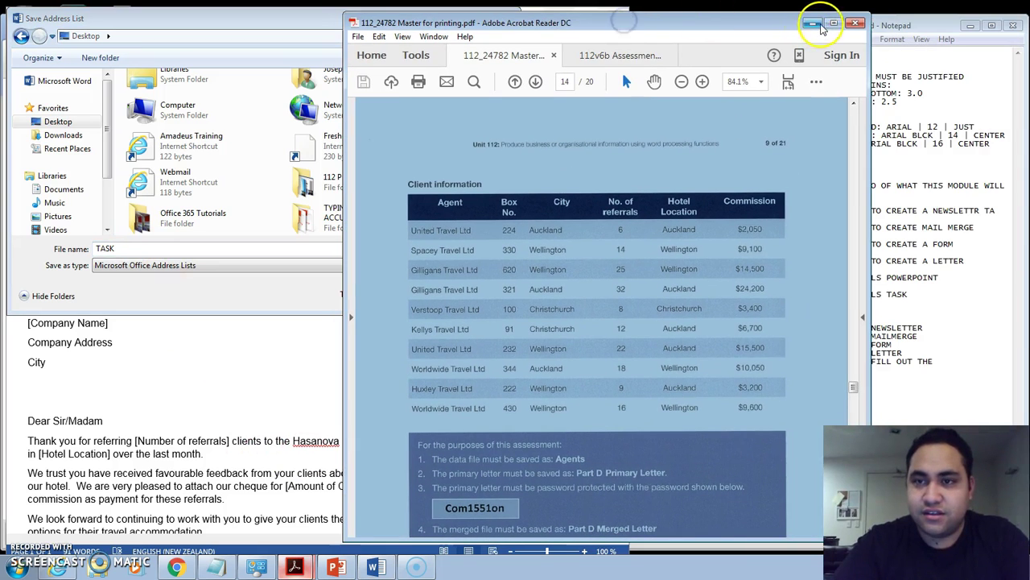
left_click(819, 18)
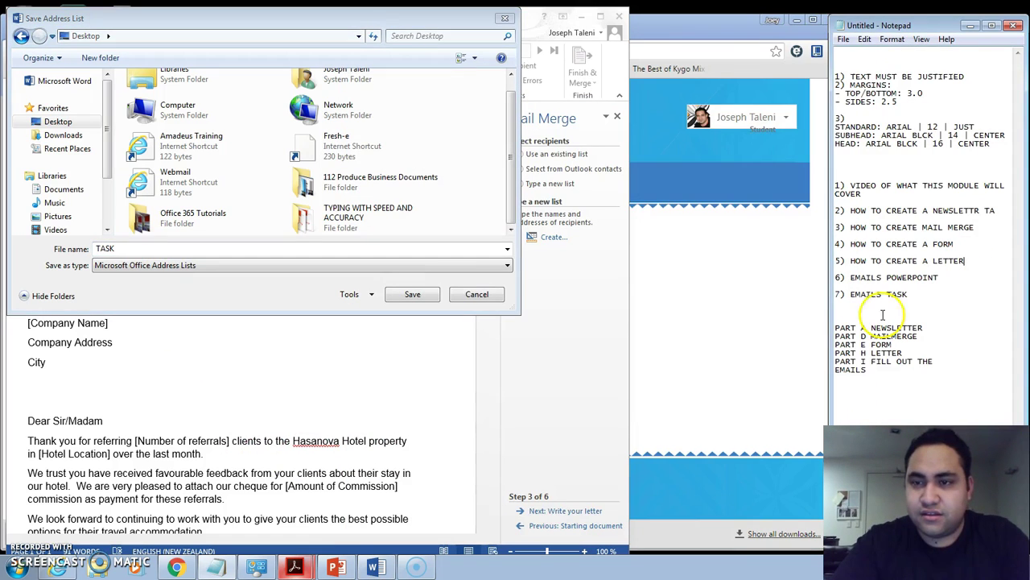
mouse_move(201, 570)
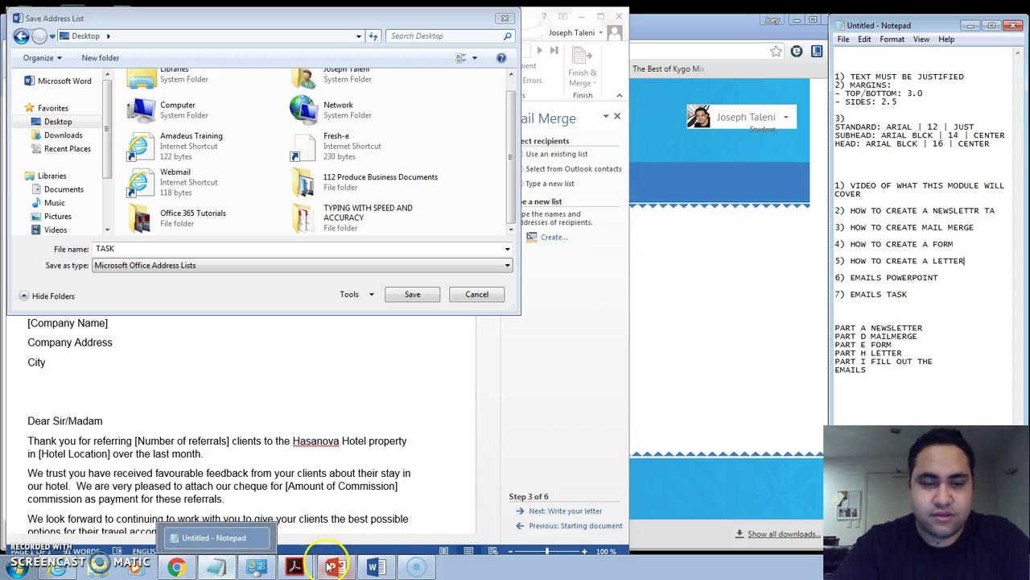
mouse_move(298, 570)
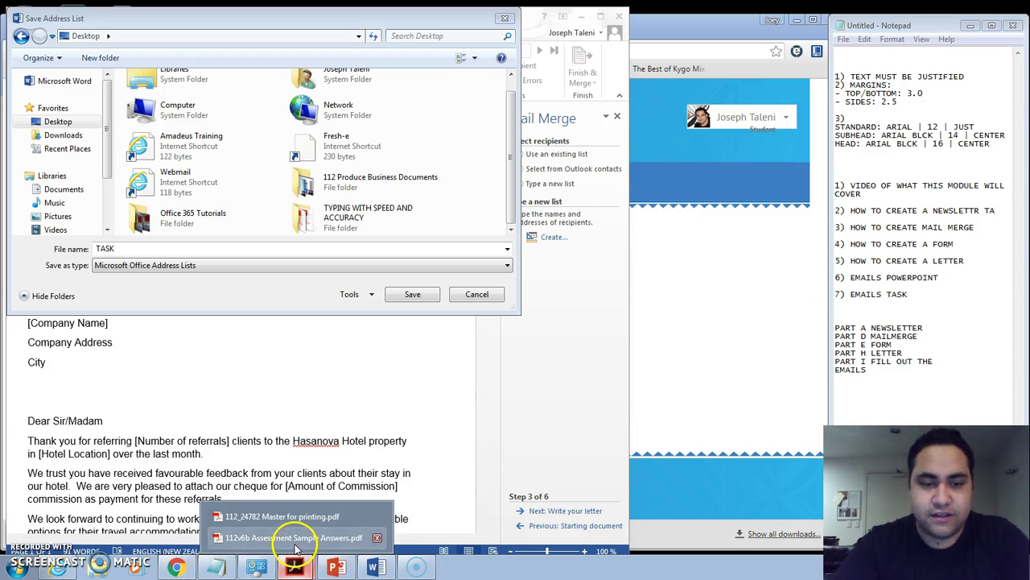
left_click(286, 517)
scroll(656, 246, "up", 10)
left_click(813, 23)
Save the address list as TASK D MAILMERGE DATAFILE and accept all its recipients for the merge.
left_click(226, 254)
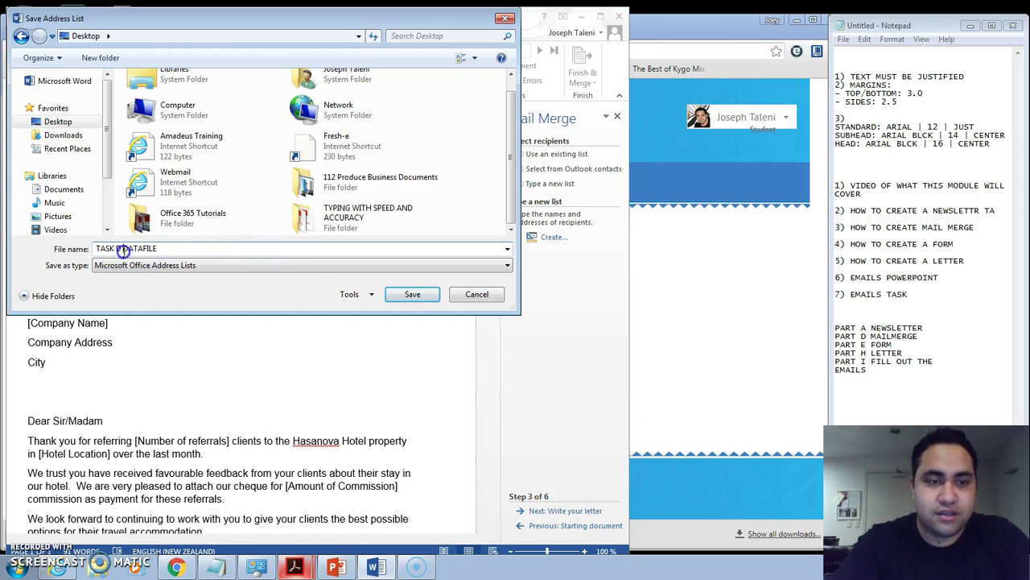
type("MAILMERGE")
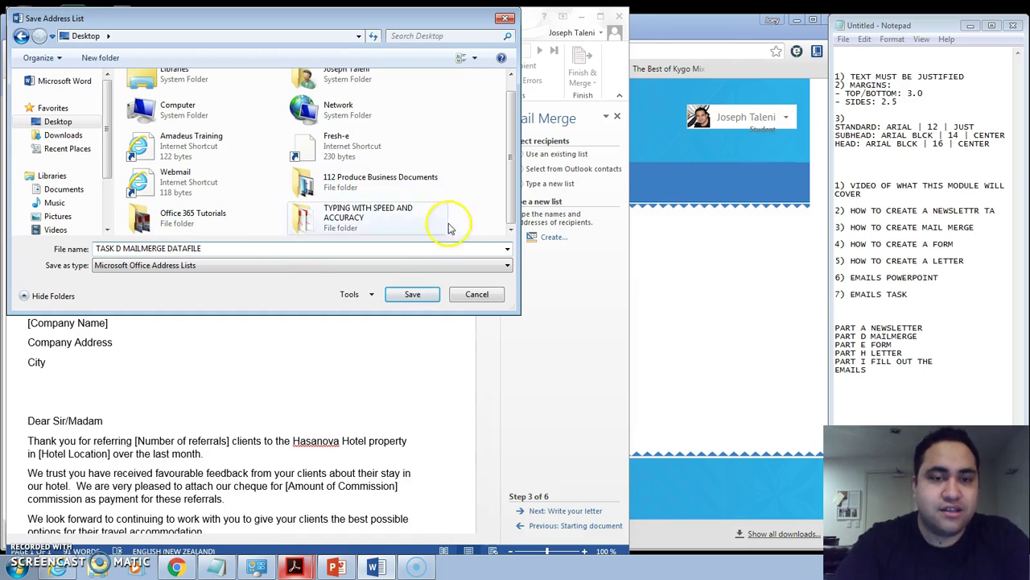
left_click(395, 293)
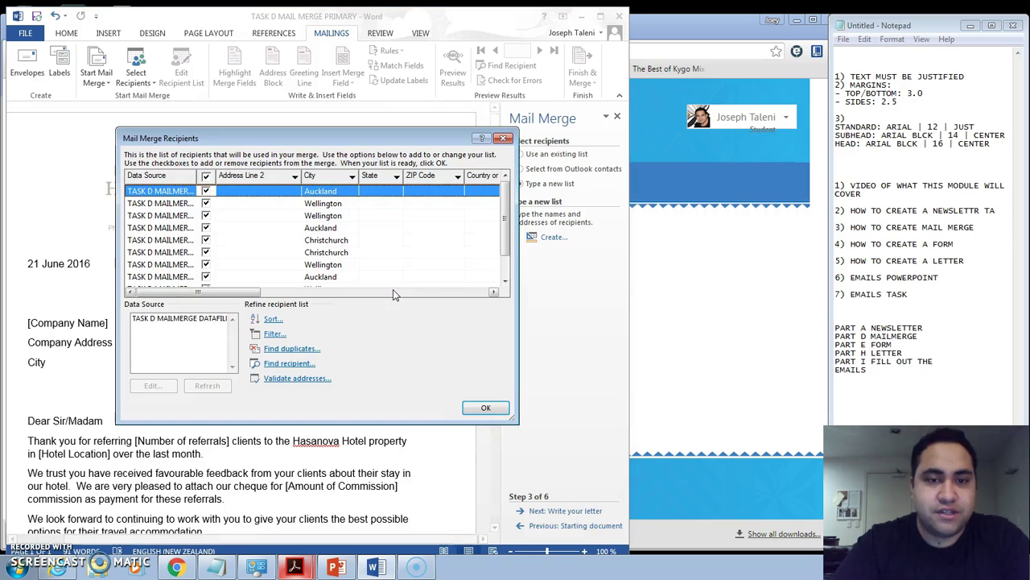
left_click_drag(505, 211, 508, 189)
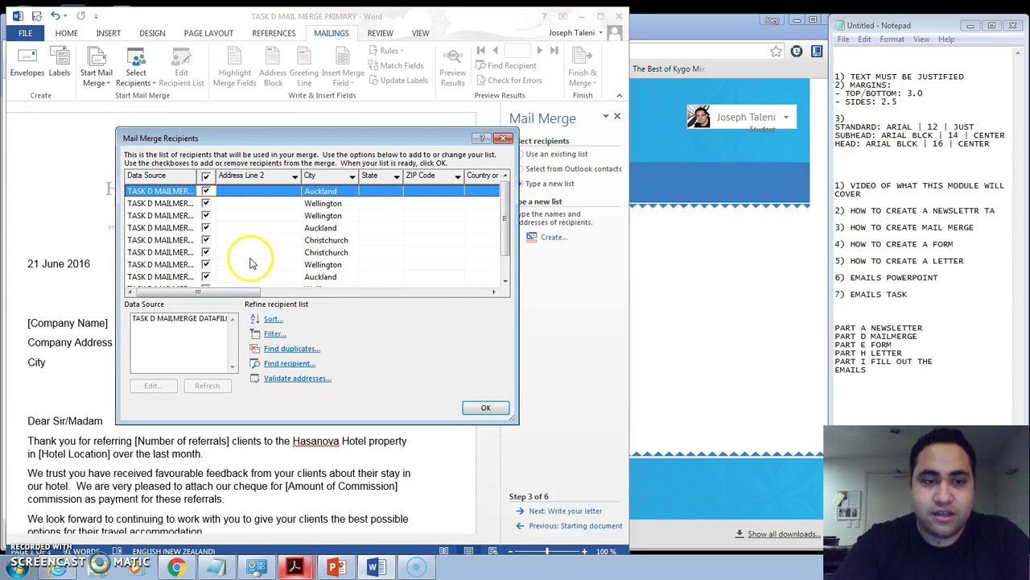
left_click(487, 409)
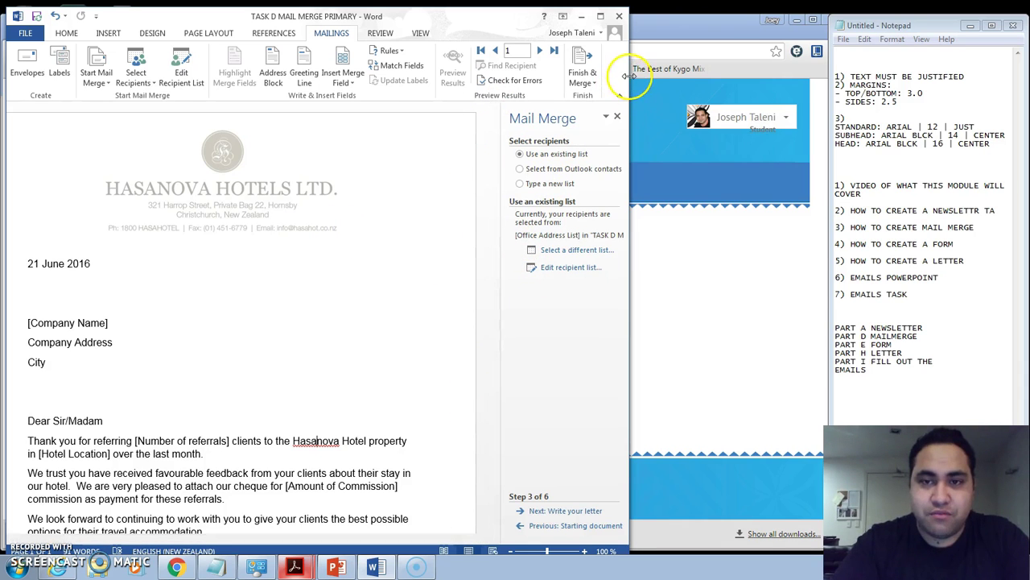
Widen the Word window and replace the letter's [Company Name] placeholder with the Agent merge field.
left_click_drag(630, 75, 775, 75)
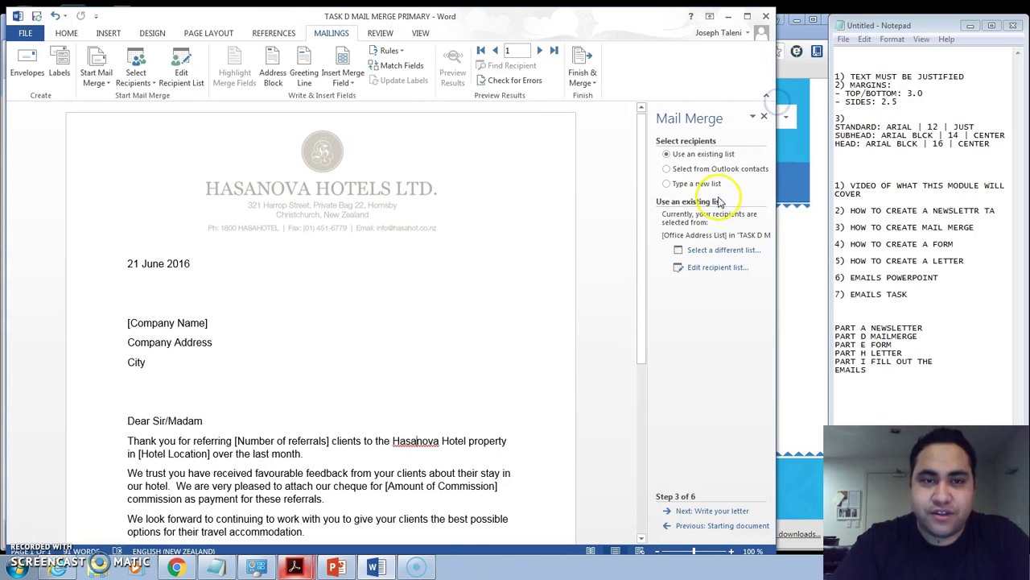
left_click(343, 81)
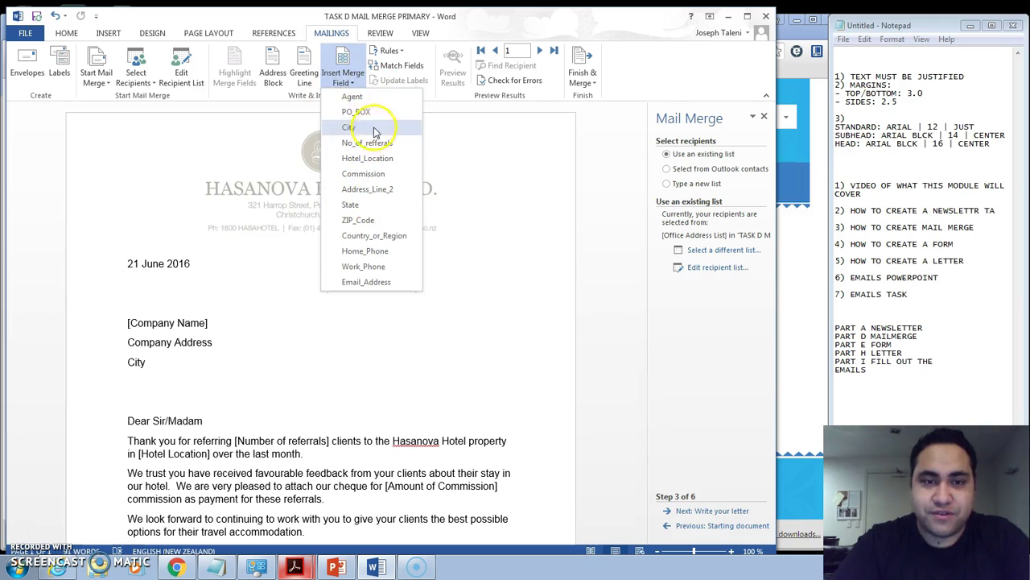
left_click(184, 294)
left_click_drag(219, 326, 120, 327)
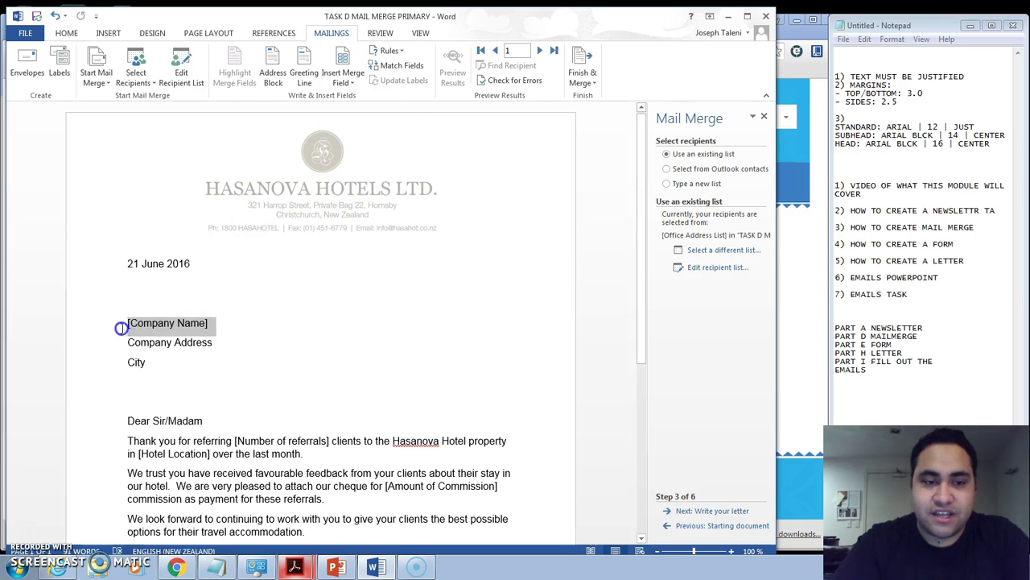
left_click(343, 77)
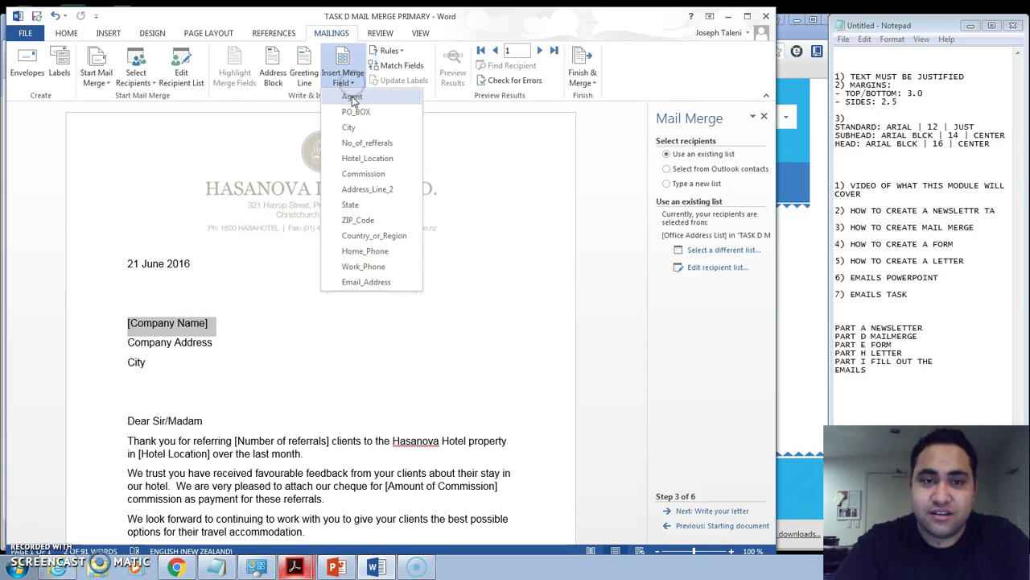
left_click(351, 97)
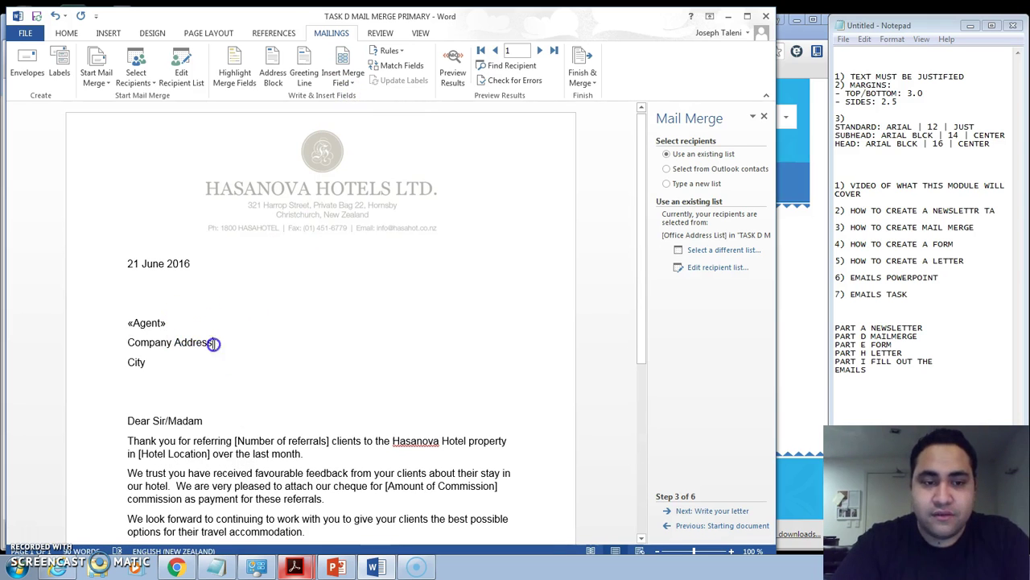
Replace the Company Address line with the text PO BOX followed by the PO_BOX merge field.
left_click_drag(211, 342, 130, 341)
key("BackSpace")
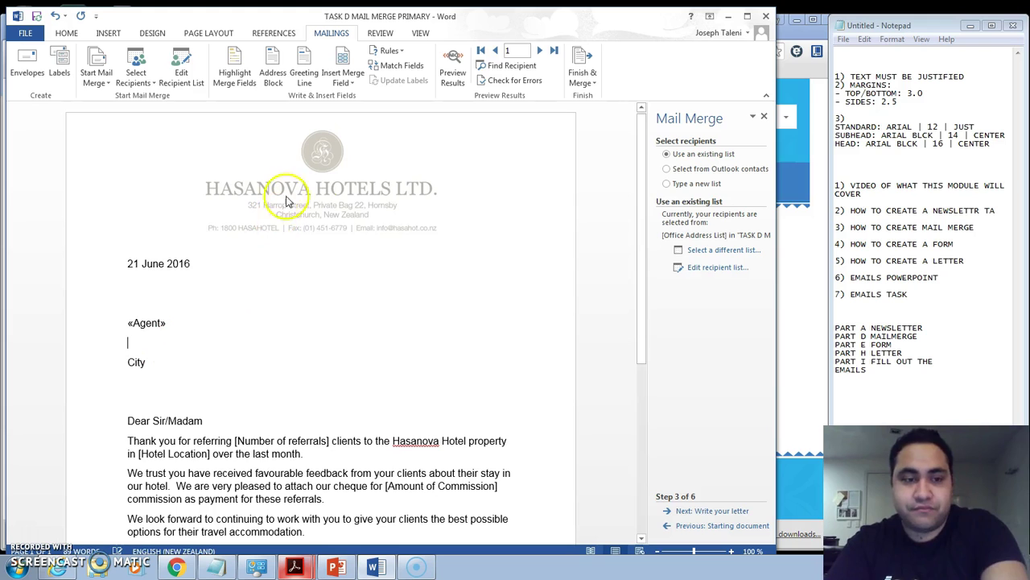
left_click(343, 79)
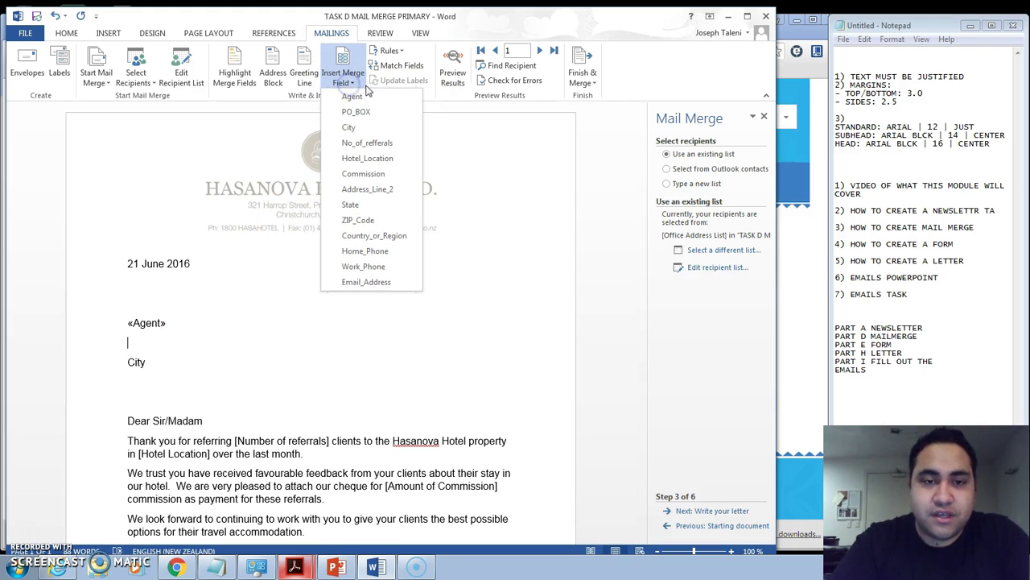
left_click(379, 119)
left_click(380, 112)
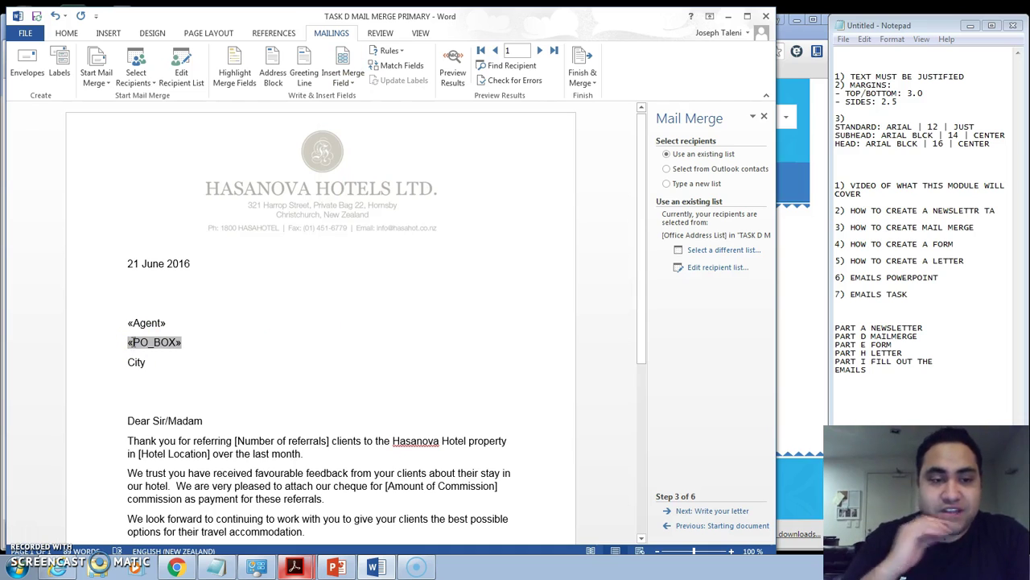
left_click(235, 354)
type("po")
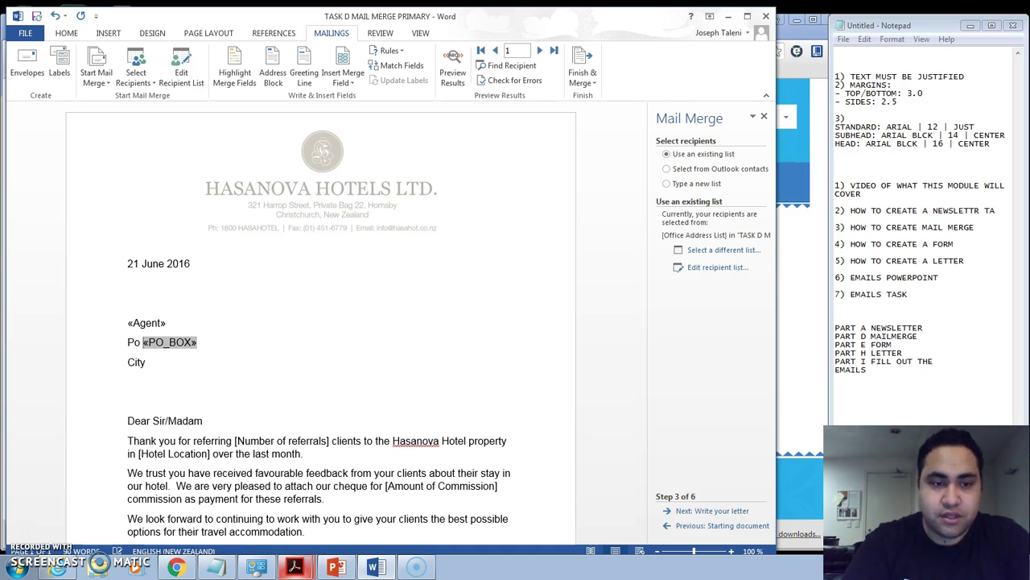
key("BackSpace")
key("BackSpace")
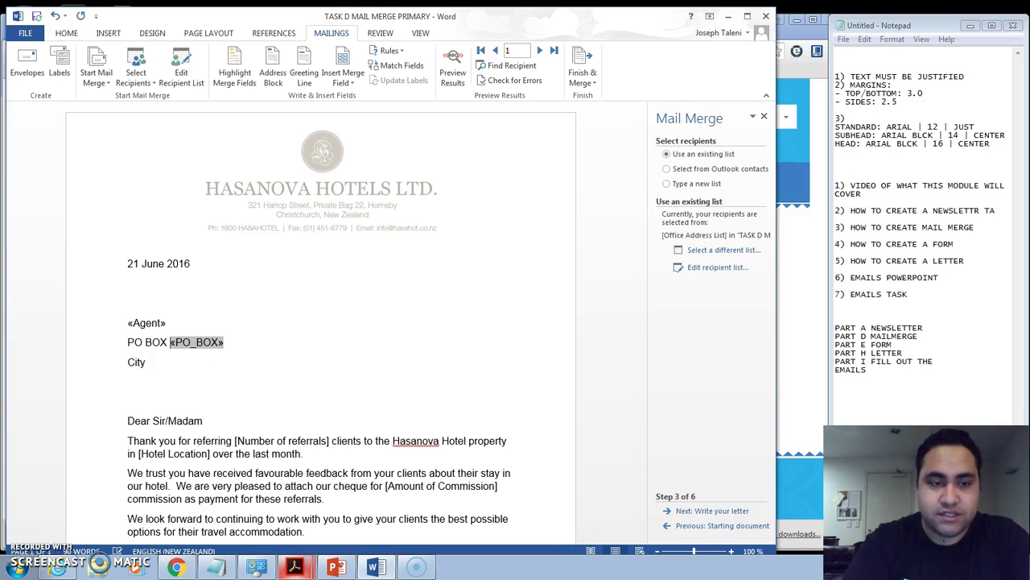
Replace the City line in the address block with the City merge field.
left_click(158, 369)
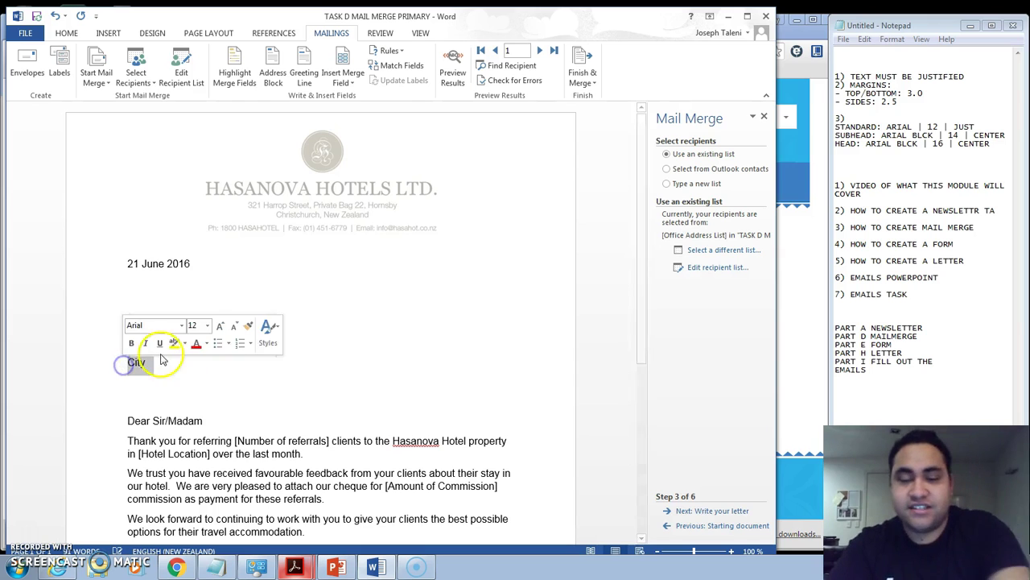
key("BackSpace")
left_click(343, 83)
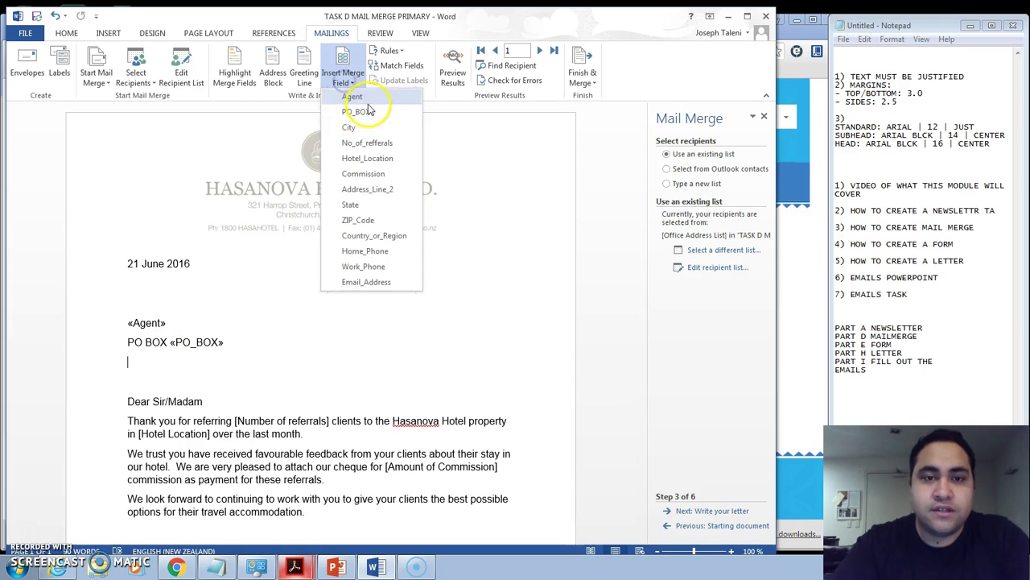
left_click(355, 125)
left_click(311, 309)
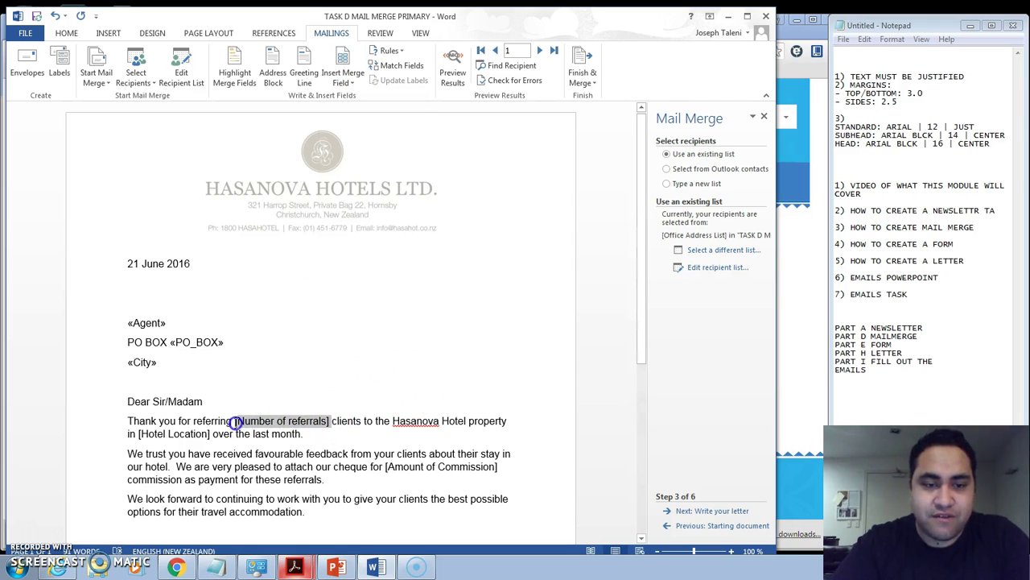
Replace the [Number of referrals] placeholder in the first paragraph with the No_of_refferals merge field.
left_click_drag(236, 422, 234, 421)
key("Delete")
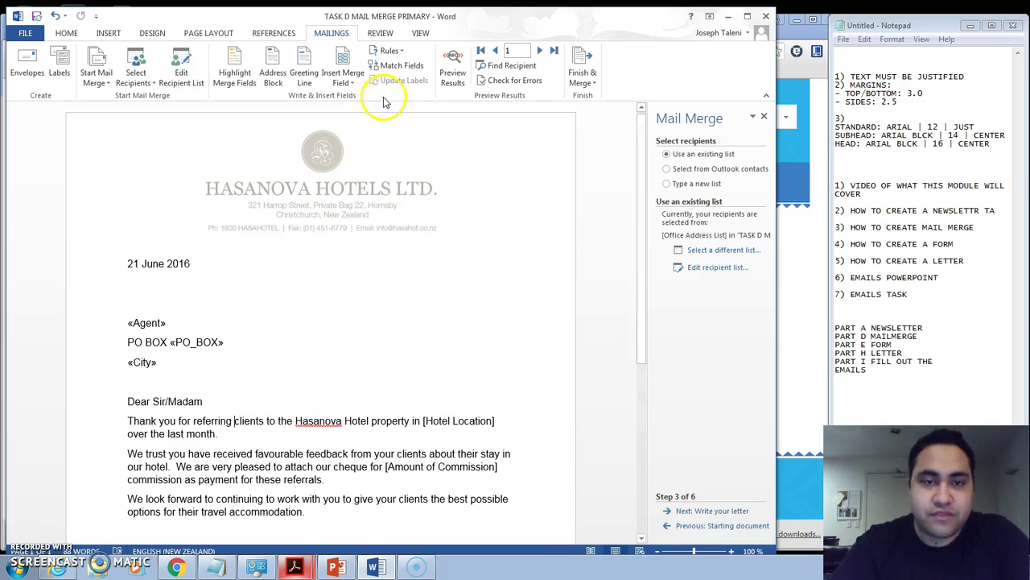
left_click(345, 79)
left_click(364, 143)
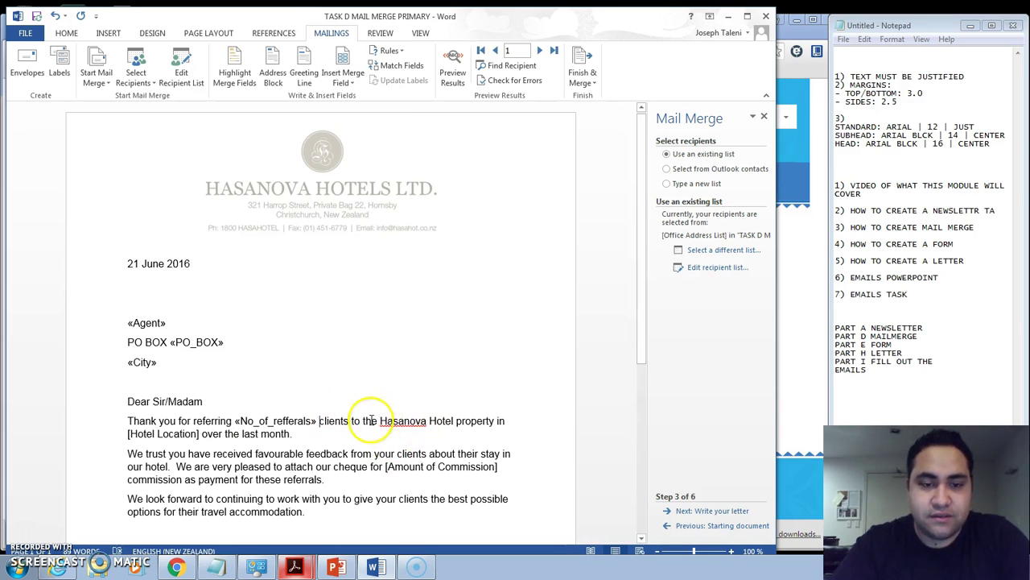
Replace the [Hotel Location] placeholder in the first paragraph with the Hotel_Location merge field.
left_click_drag(200, 433, 162, 435)
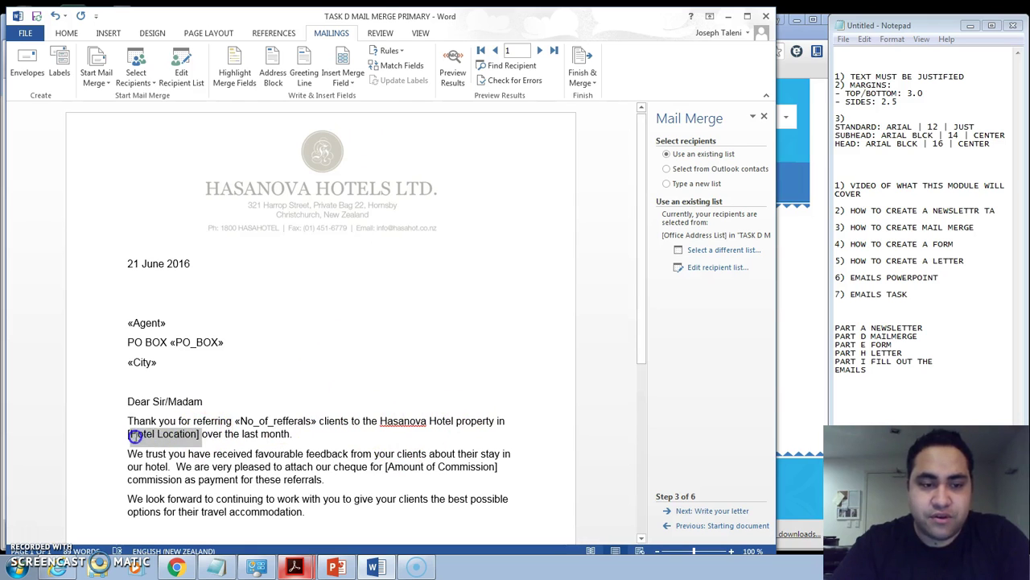
key("Delete")
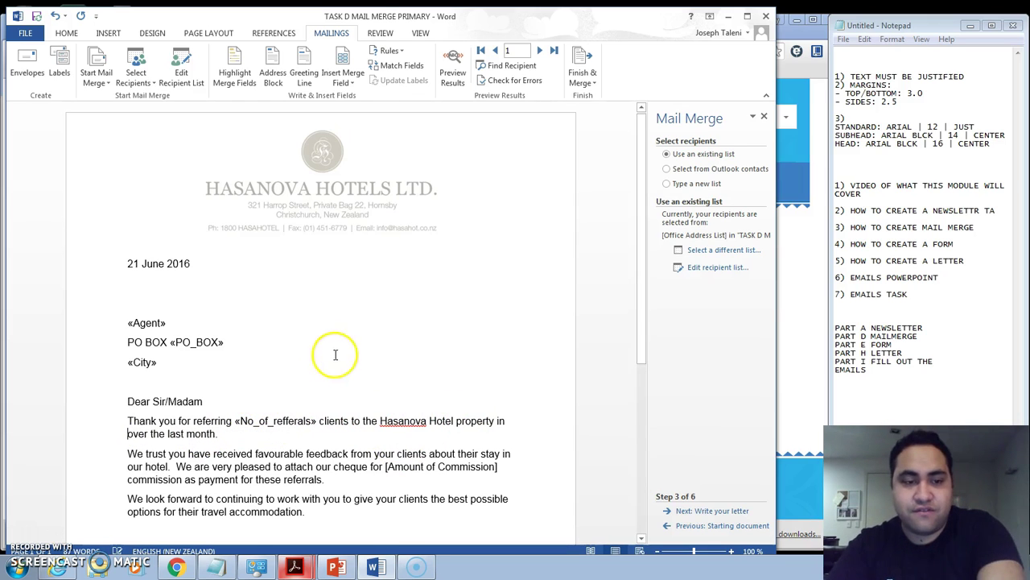
left_click(343, 83)
left_click(377, 156)
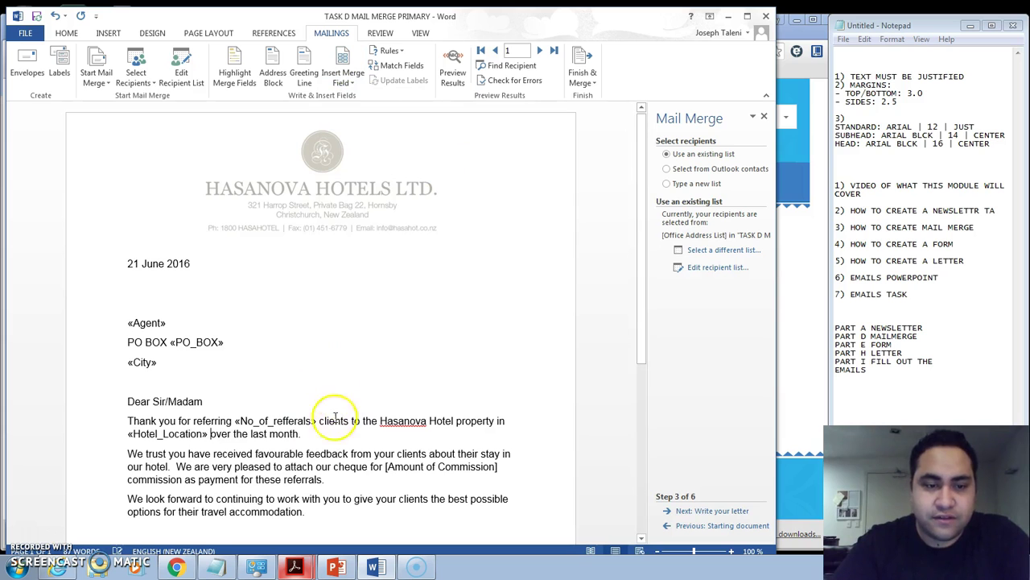
scroll(331, 477, "down", 3)
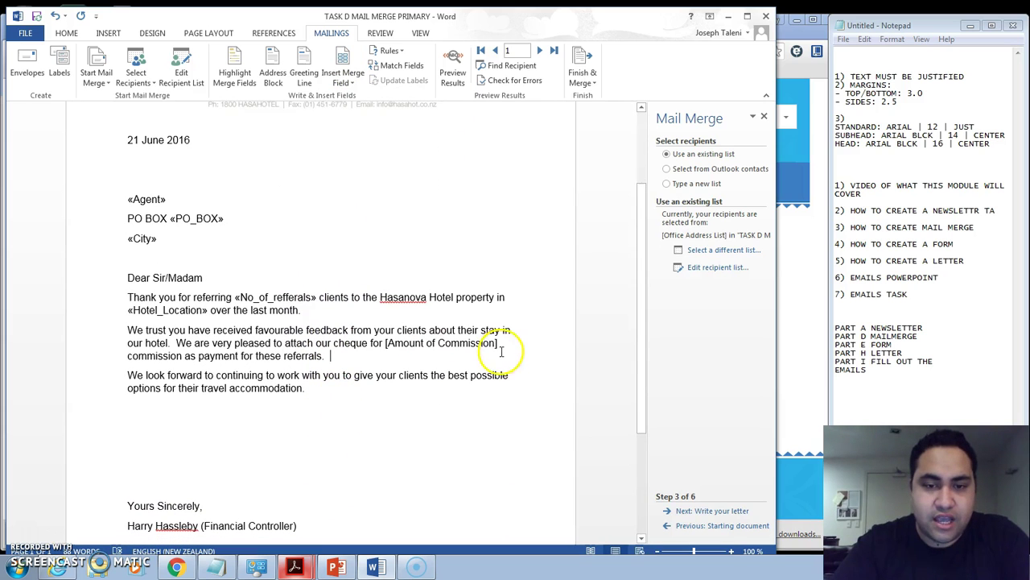
Replace the [Amount of Commission] placeholder in the second paragraph with the Commission merge field.
left_click_drag(499, 344, 449, 342)
key("Delete")
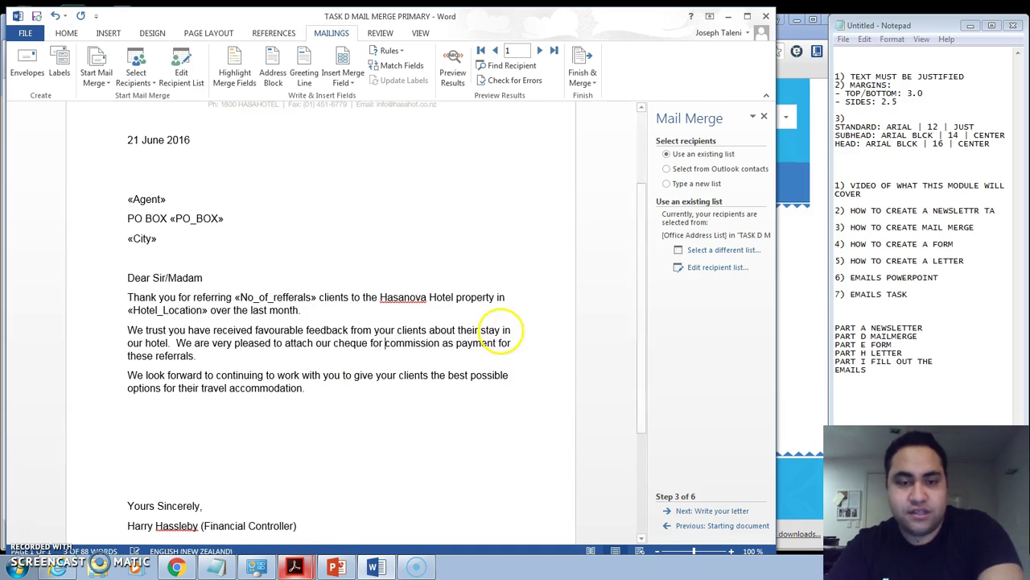
left_click(352, 83)
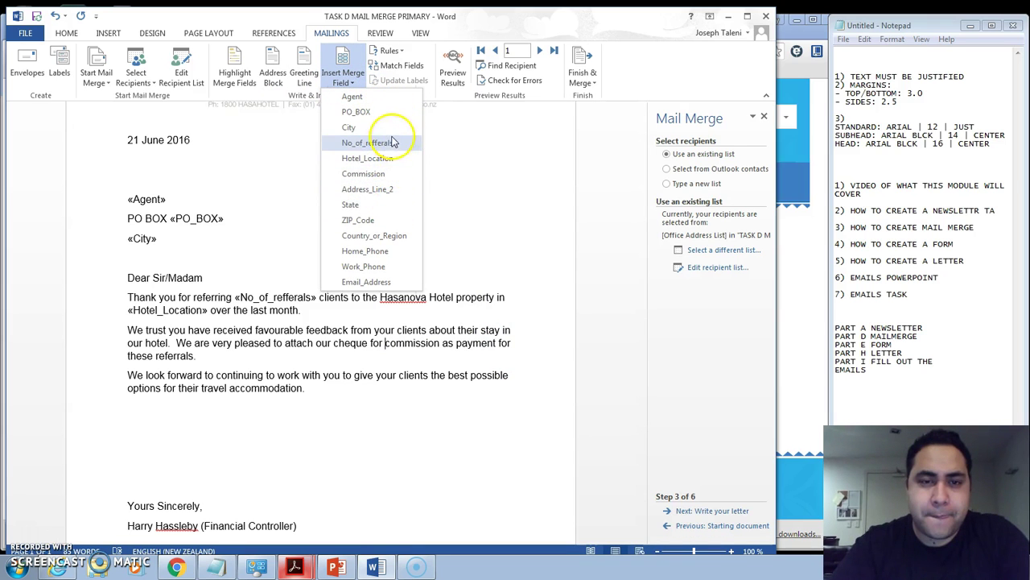
left_click(389, 172)
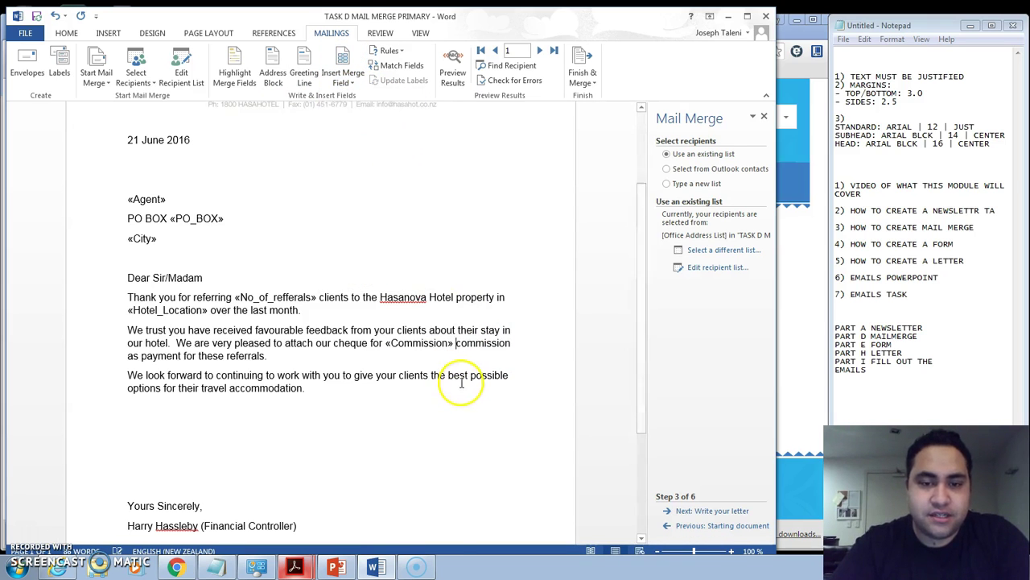
Review the whole letter from letterhead to signature, checking the inserted merge fields against the list of available fields.
scroll(302, 318, "down", 3)
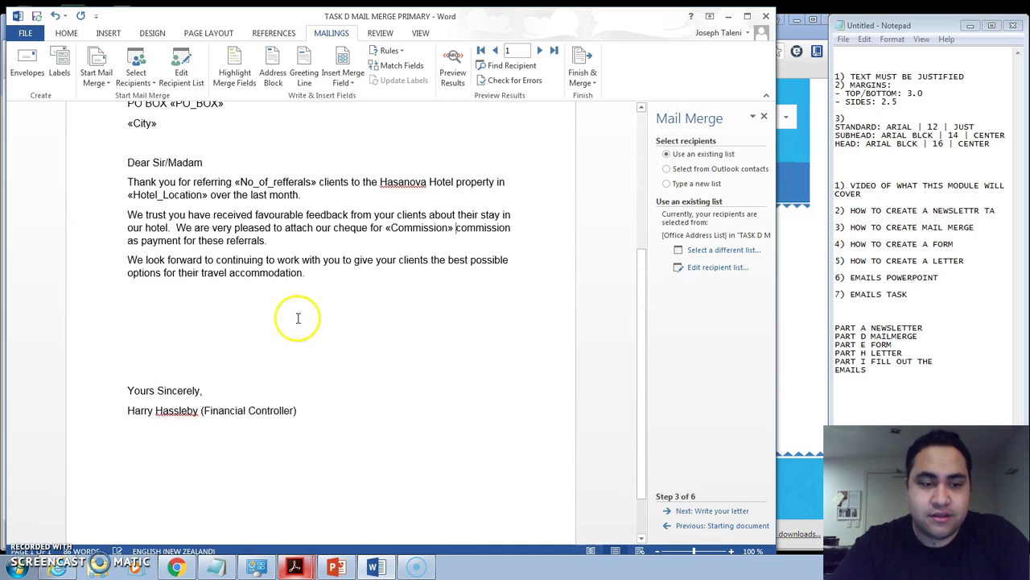
scroll(312, 319, "up", 6)
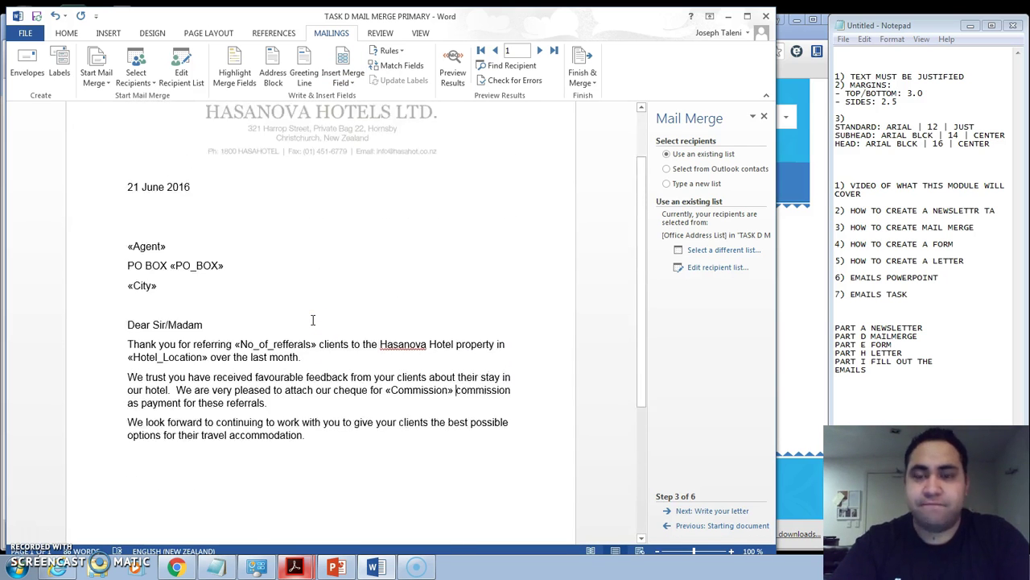
scroll(285, 286, "down", 1)
left_click(343, 78)
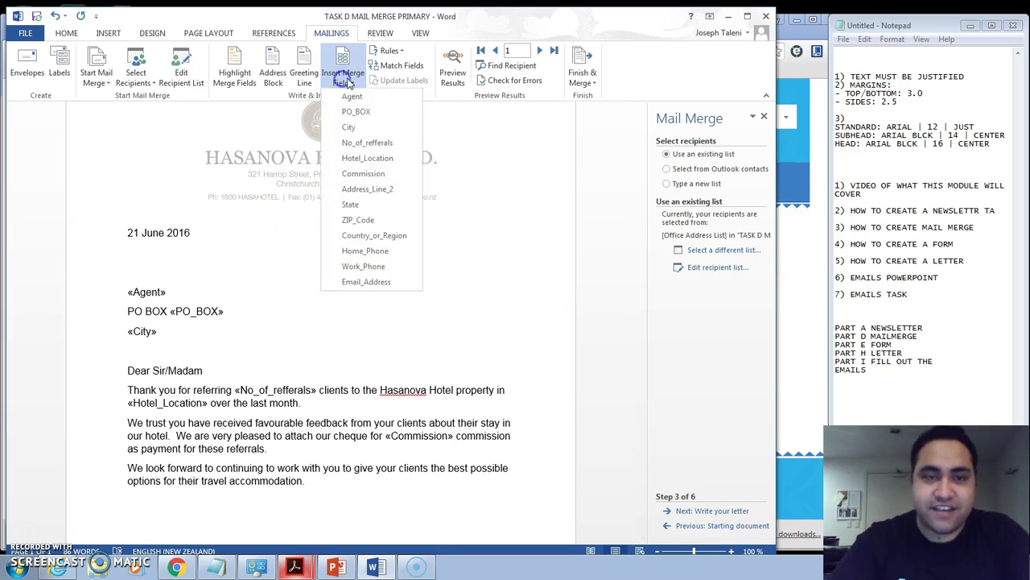
left_click(289, 242)
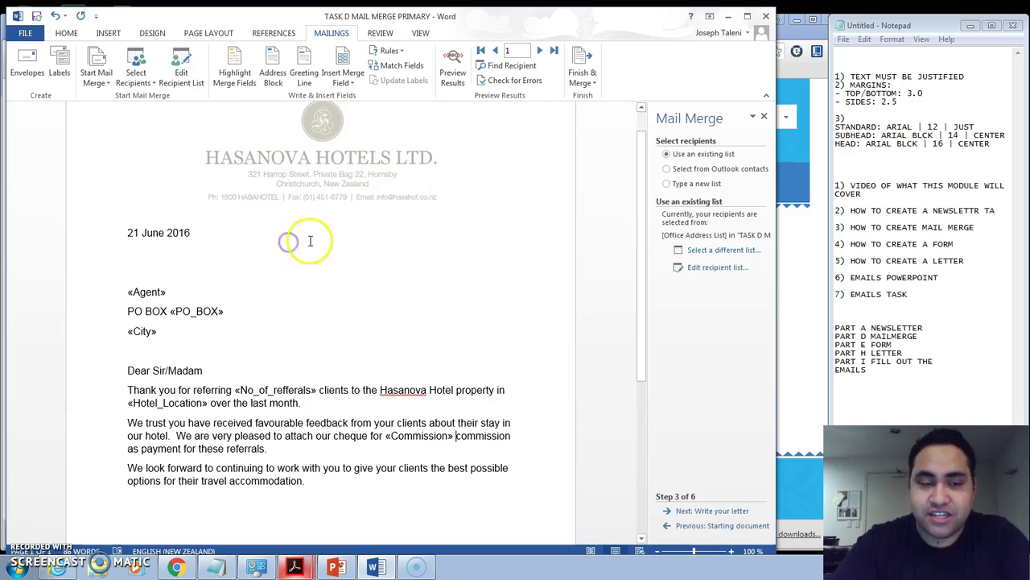
left_click(256, 354)
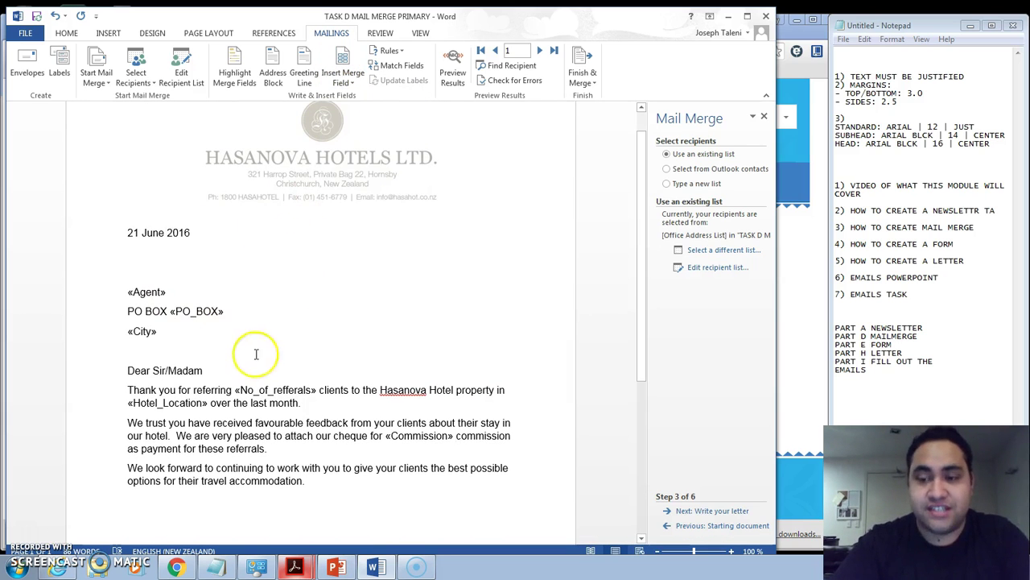
left_click(182, 305)
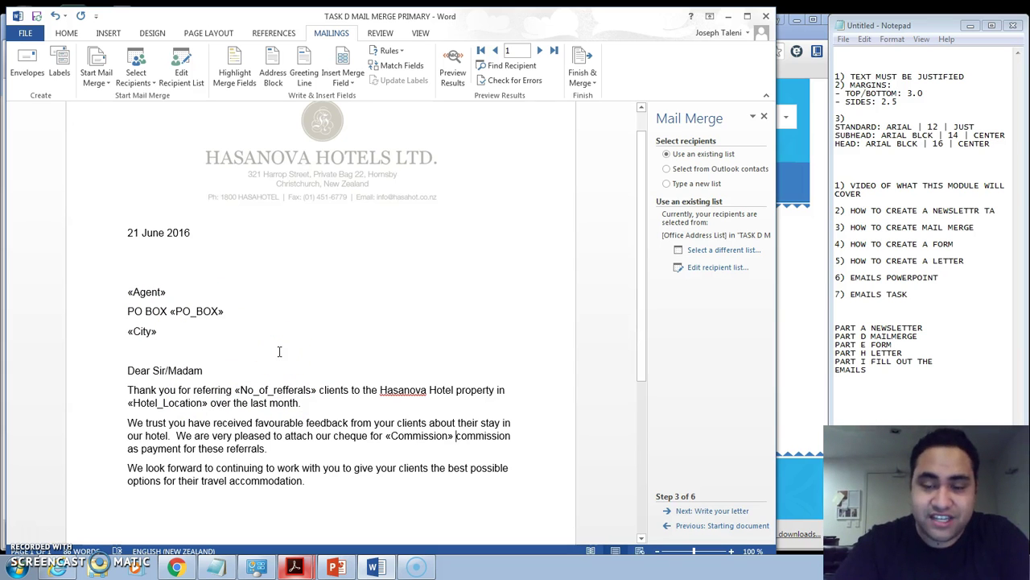
scroll(315, 332, "down", 2)
scroll(306, 307, "up", 3)
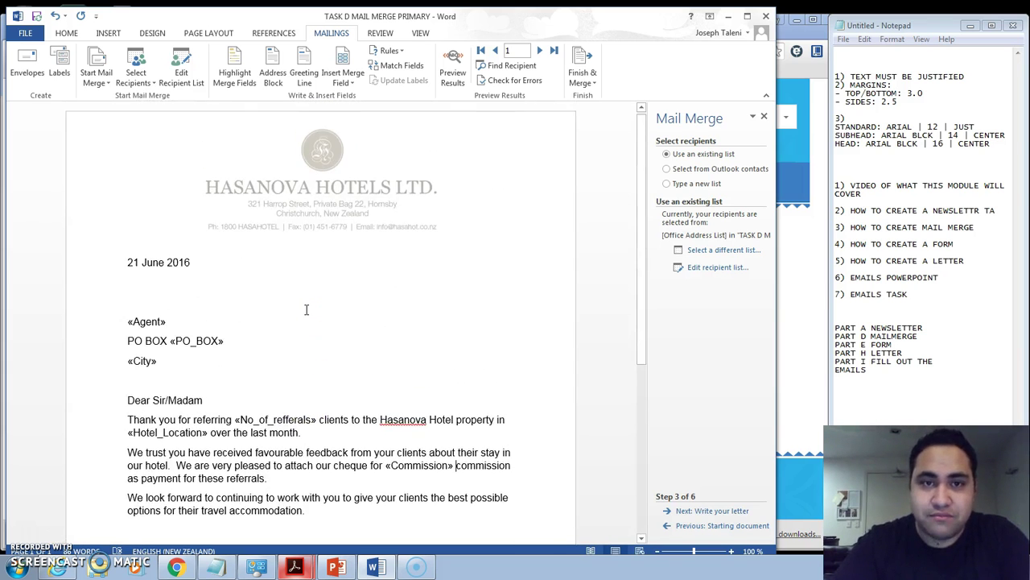
scroll(306, 306, "down", 8)
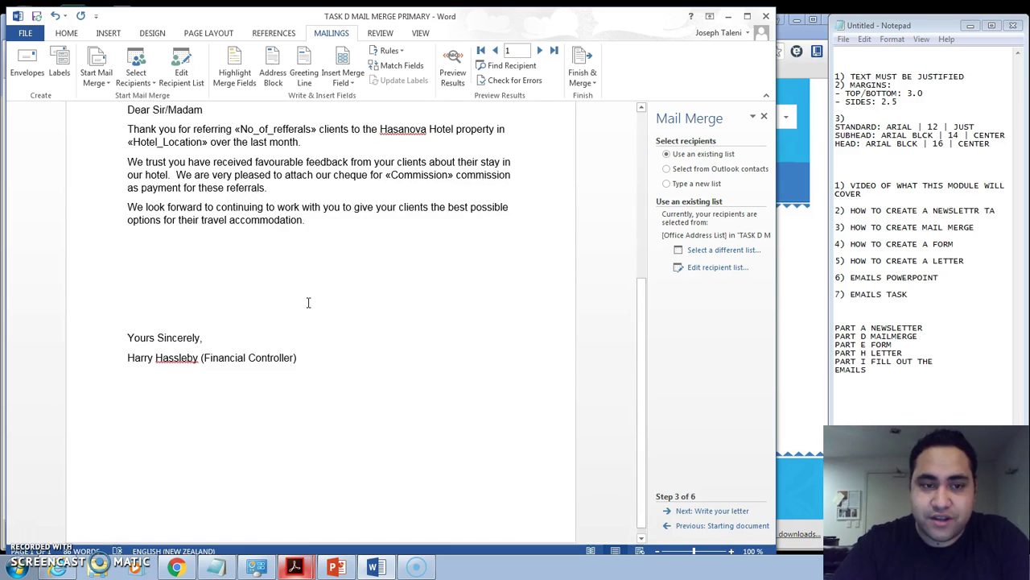
scroll(307, 303, "up", 7)
scroll(307, 303, "up", 1)
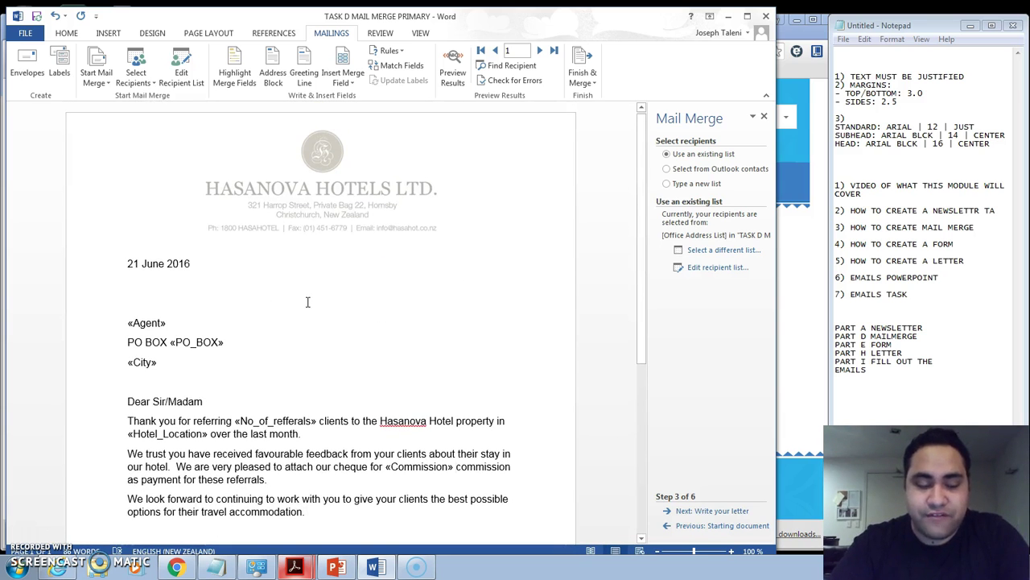
scroll(331, 322, "down", 7)
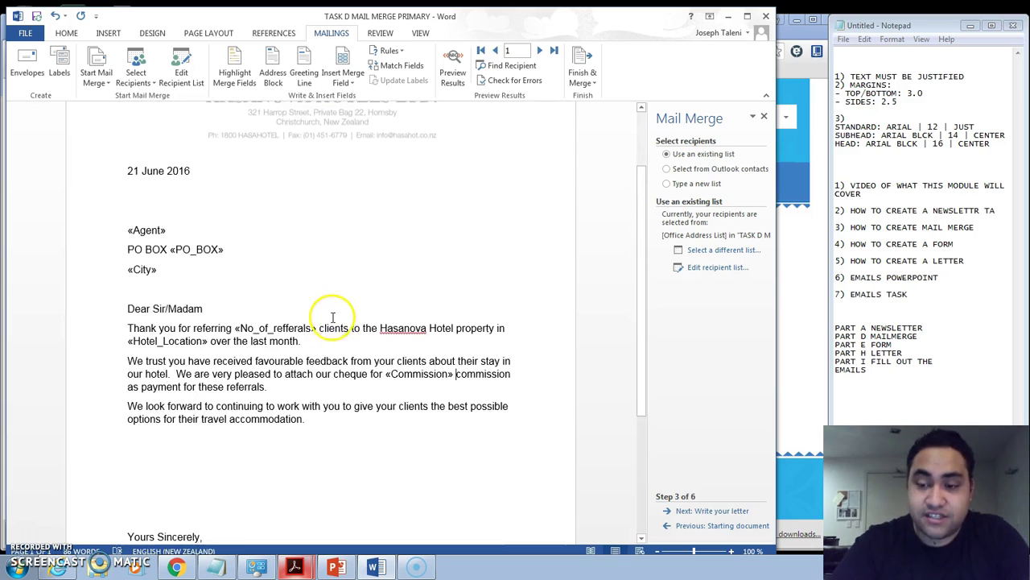
scroll(334, 307, "up", 7)
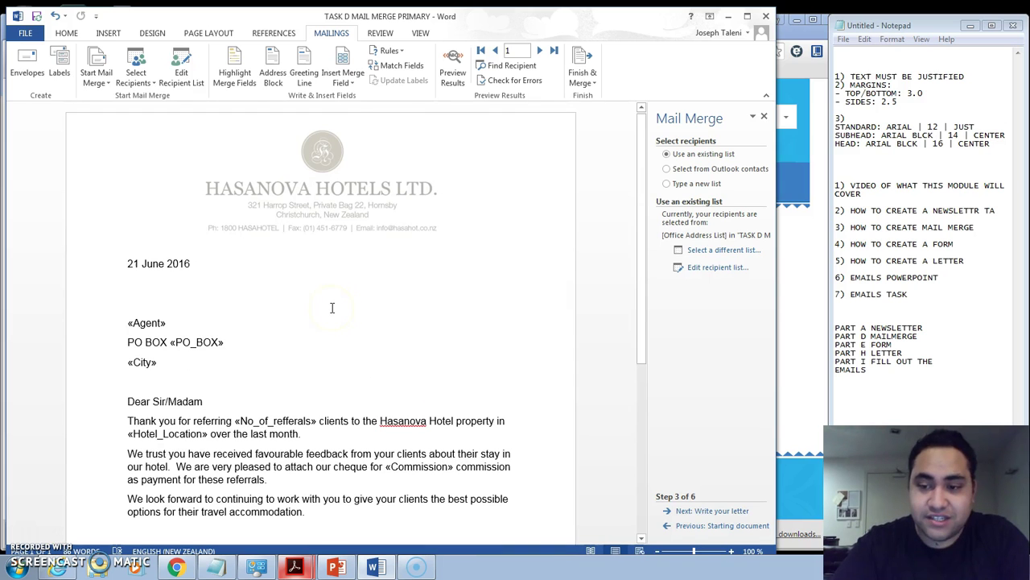
scroll(332, 307, "down", 8)
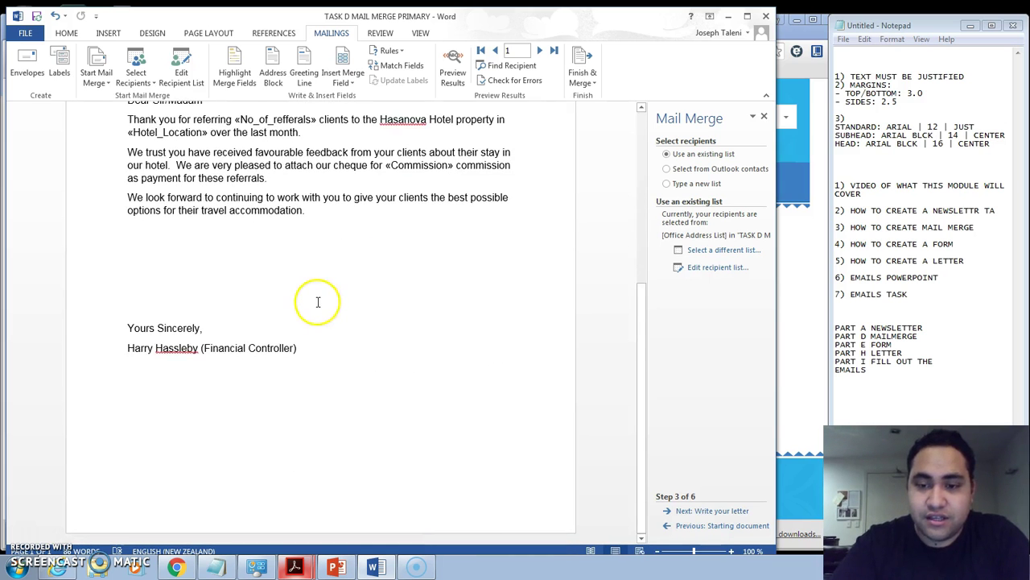
scroll(318, 295, "up", 5)
scroll(348, 326, "up", 3)
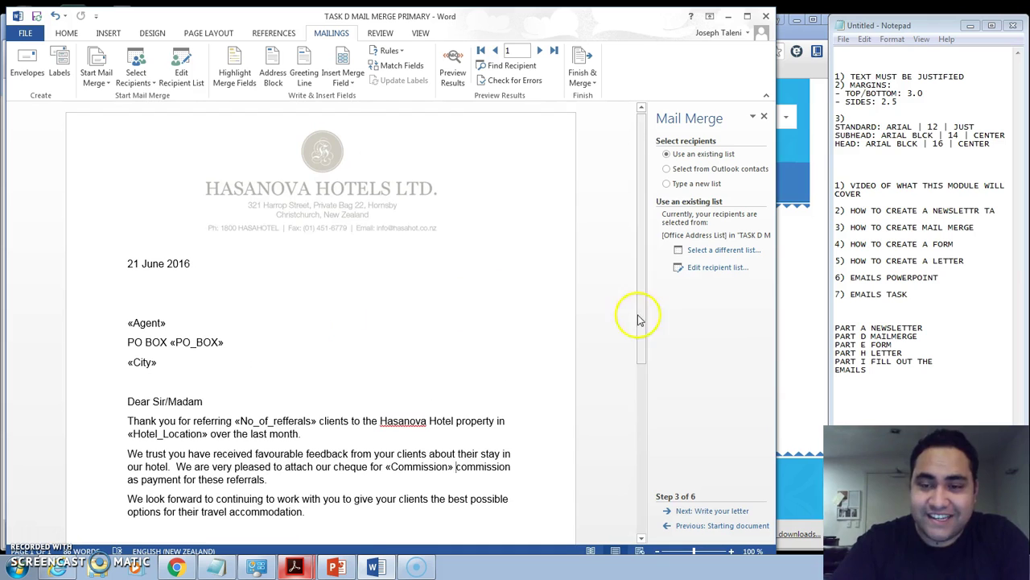
Advance the mail merge wizard to the letter preview and check the first recipient's letter through to the signature.
left_click(712, 510)
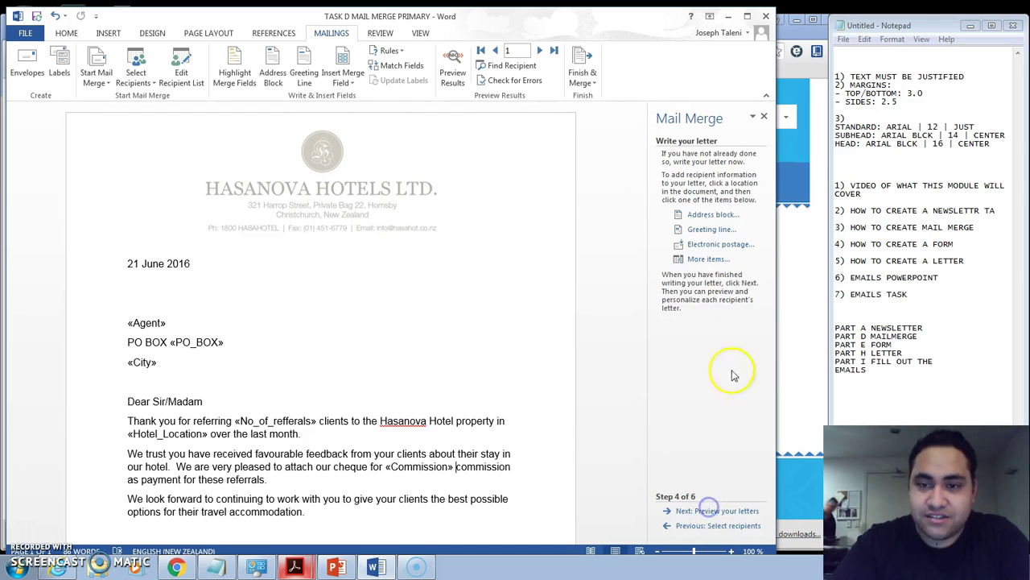
left_click(719, 512)
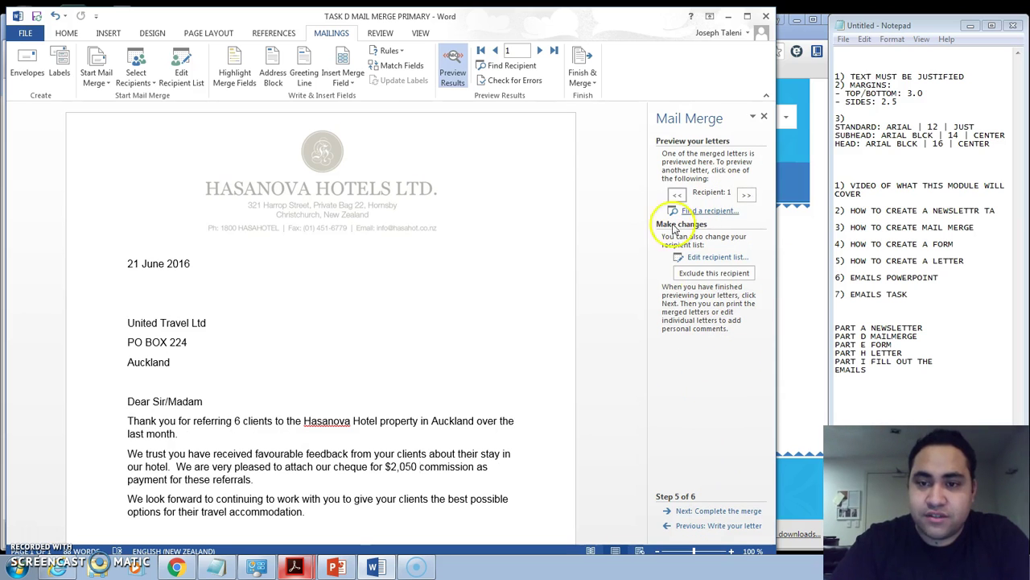
scroll(435, 290, "down", 6)
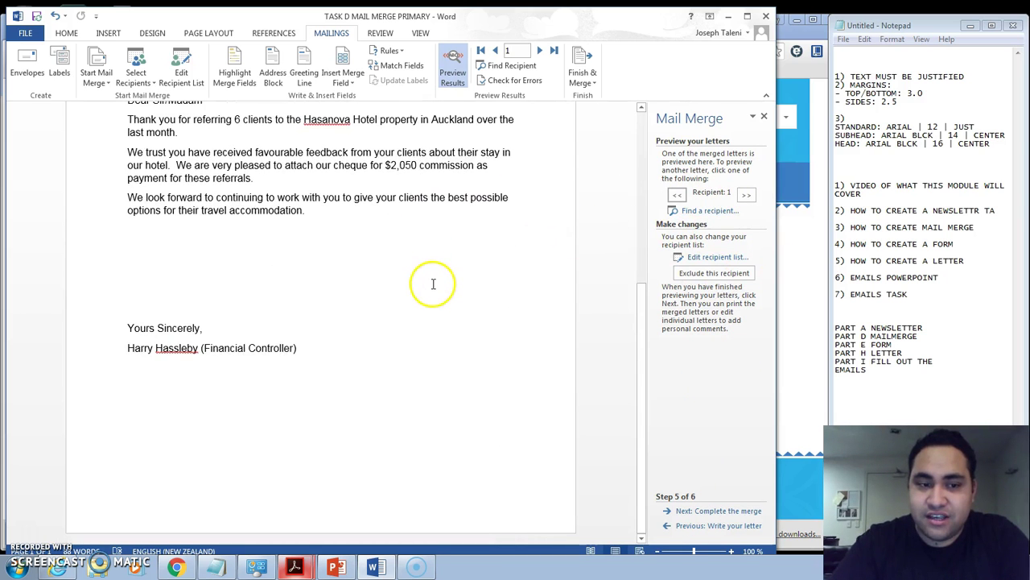
scroll(432, 283, "up", 6)
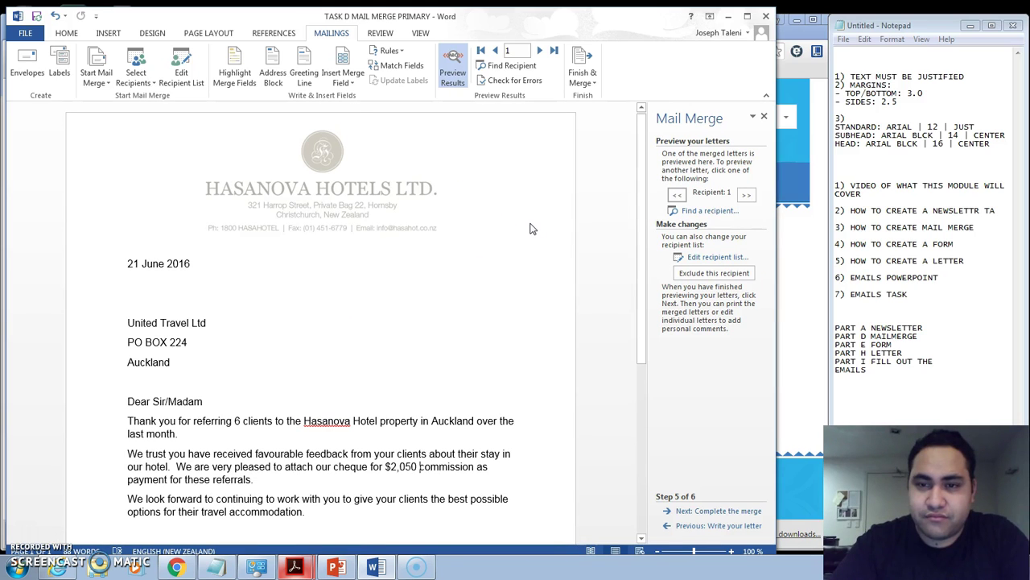
Preview the merged letters one after another up to recipient 10.
left_click(746, 197)
left_click(746, 197)
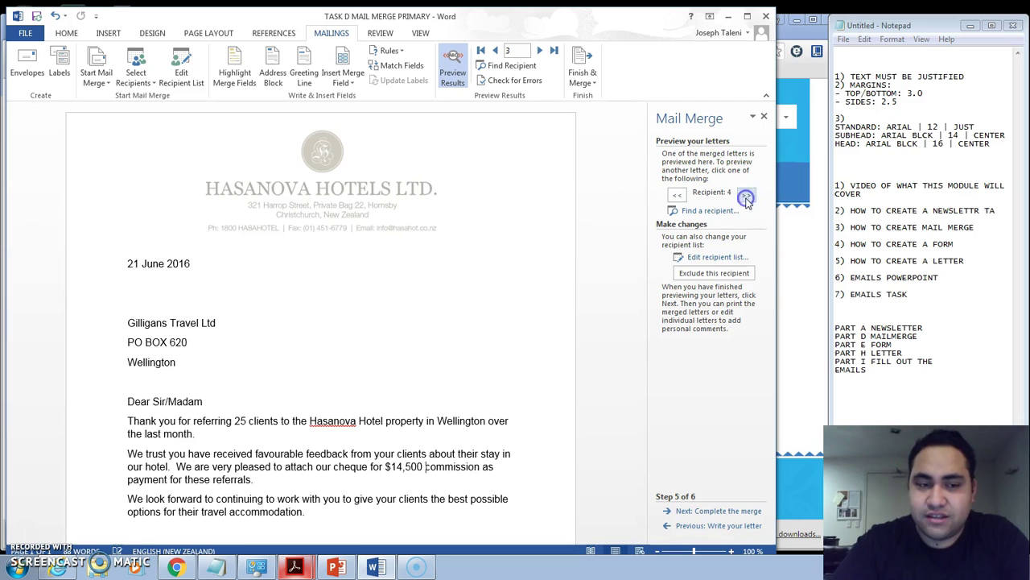
left_click(746, 198)
left_click(747, 198)
left_click(746, 197)
left_click(746, 197)
left_click(747, 197)
left_click(747, 197)
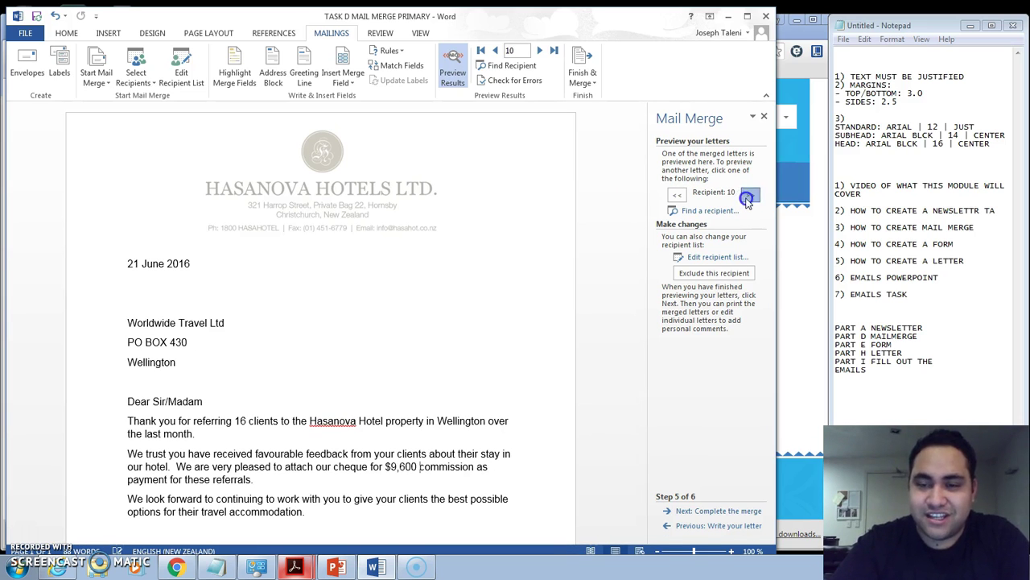
Go back through the previewed letters to recipient 1.
left_click(674, 197)
left_click(674, 197)
left_click(673, 198)
left_click(673, 197)
left_click(674, 197)
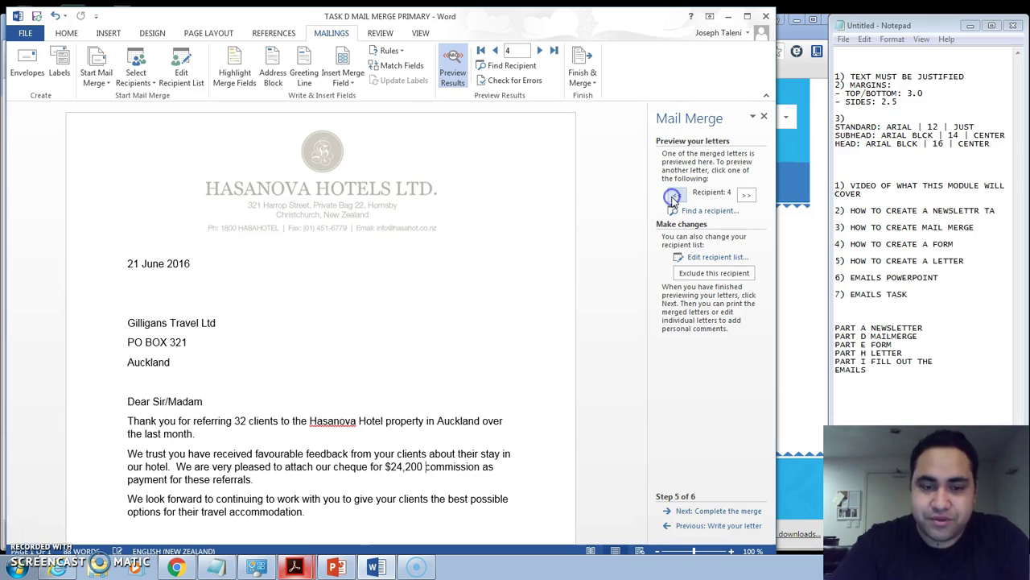
left_click(674, 197)
left_click(673, 197)
left_click(673, 198)
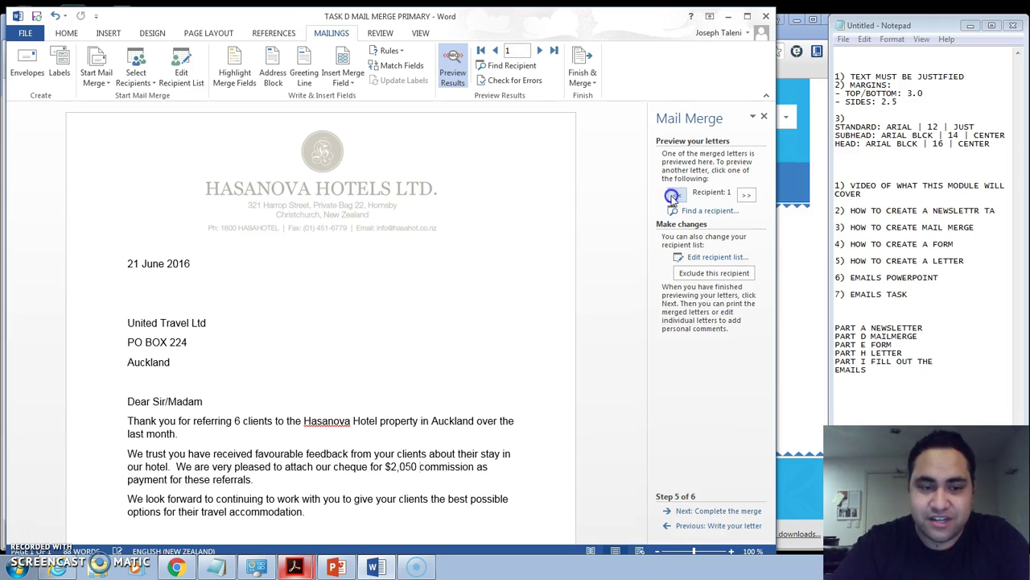
Preview the letters forward again from recipient 1 to recipient 4.
left_click(746, 196)
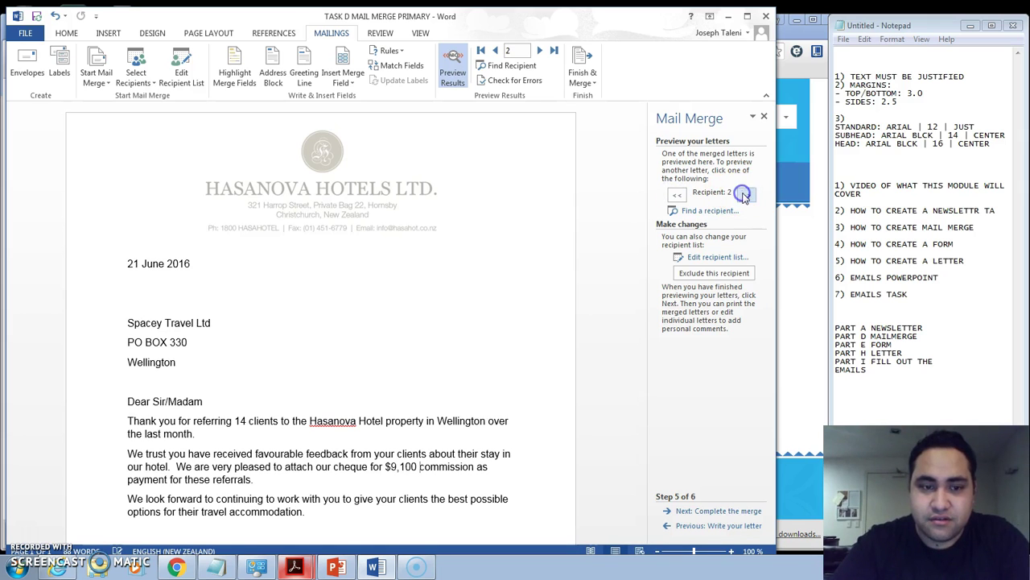
left_click(746, 195)
left_click(746, 196)
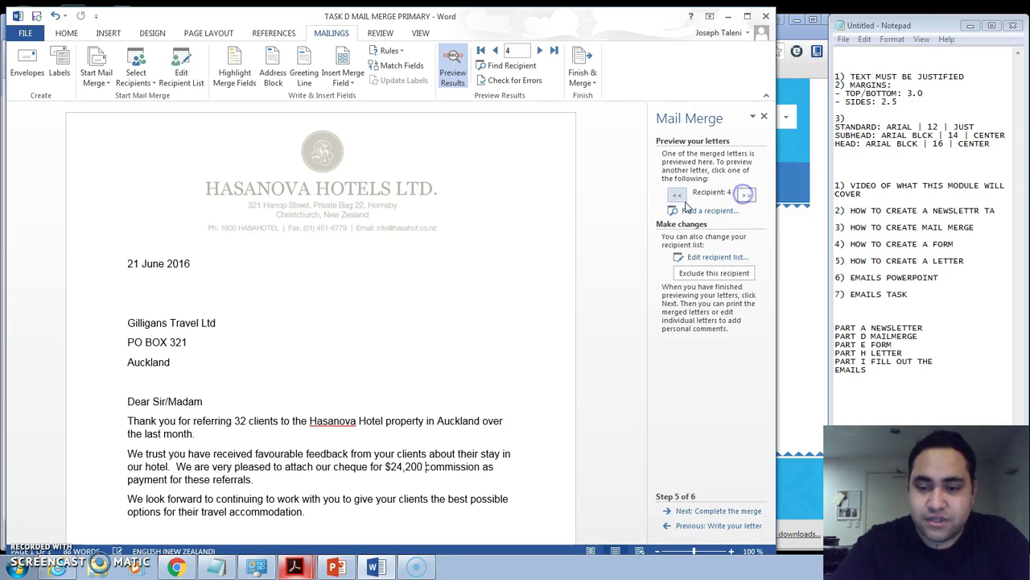
Complete the merge by generating editable individual letters for all records in a new document.
left_click(710, 510)
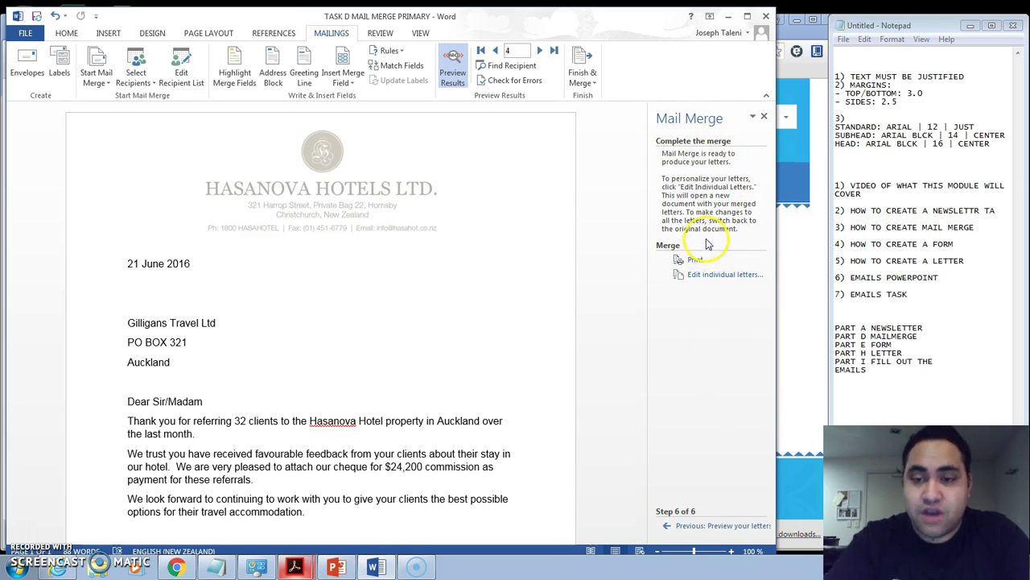
left_click(717, 275)
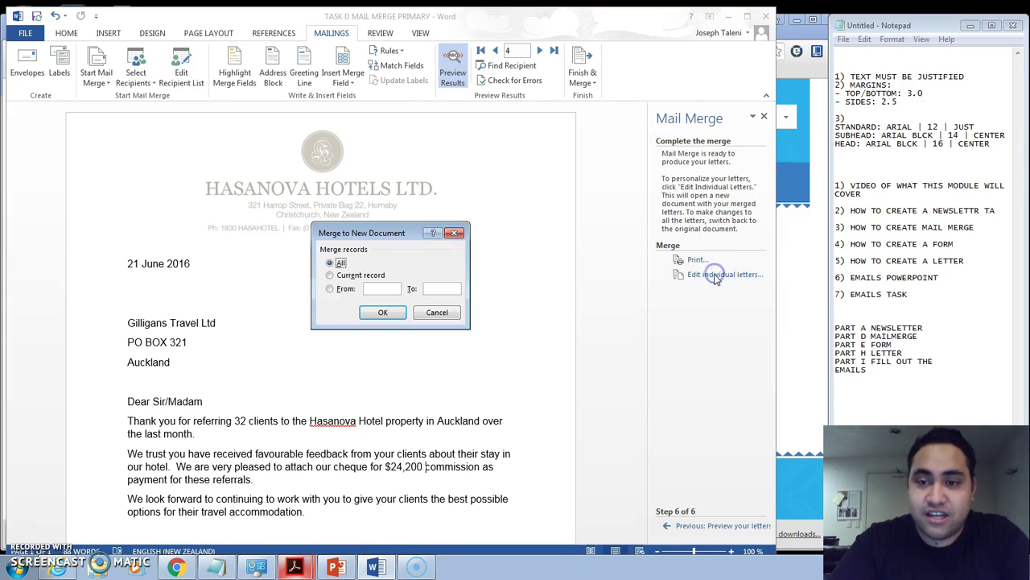
left_click(382, 318)
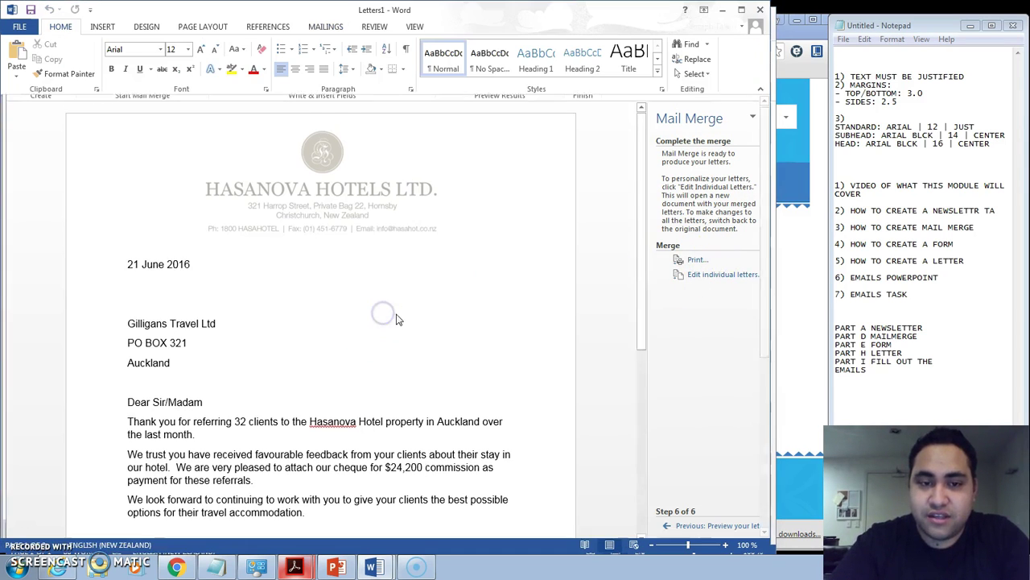
Move the merged document's window aside and look through the individual letters for the different travel agents.
left_click_drag(407, 11, 483, 13)
scroll(405, 295, "down", 3)
scroll(435, 242, "down", 20)
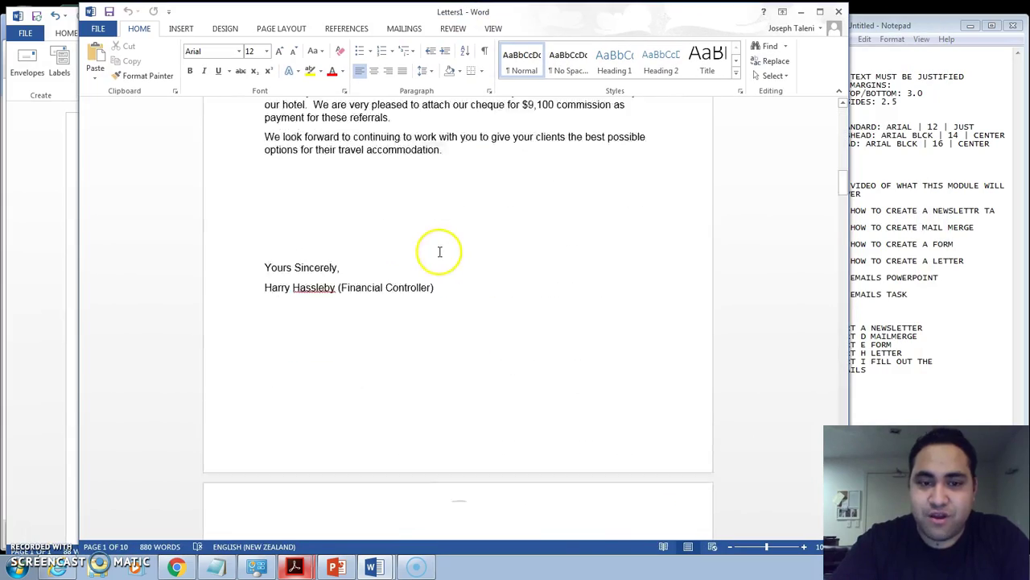
scroll(442, 247, "down", 20)
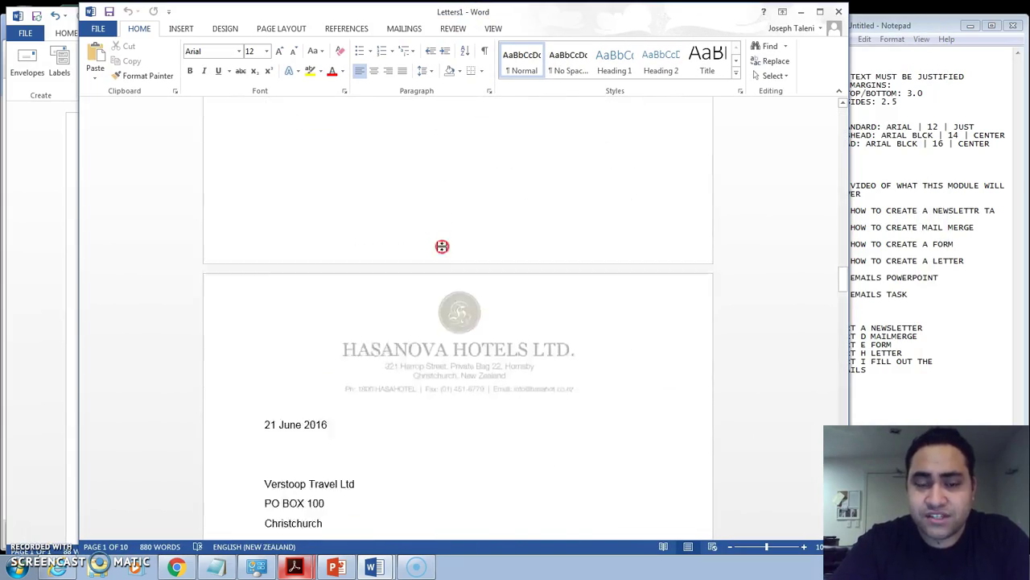
scroll(443, 246, "down", 10)
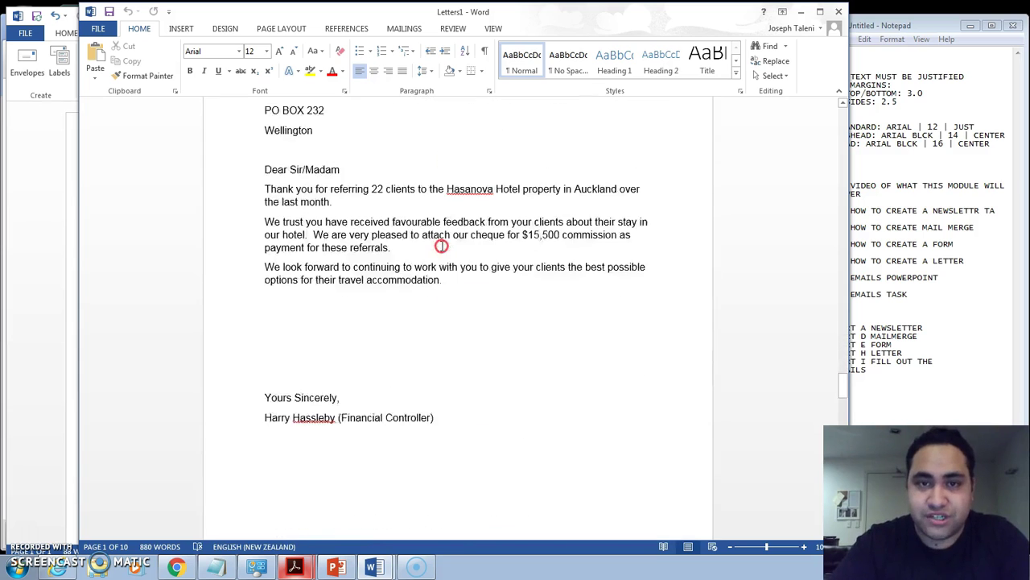
Start saving the merged letters as a new file in the Assessment 112 folder on the institute's OneDrive.
left_click(102, 30)
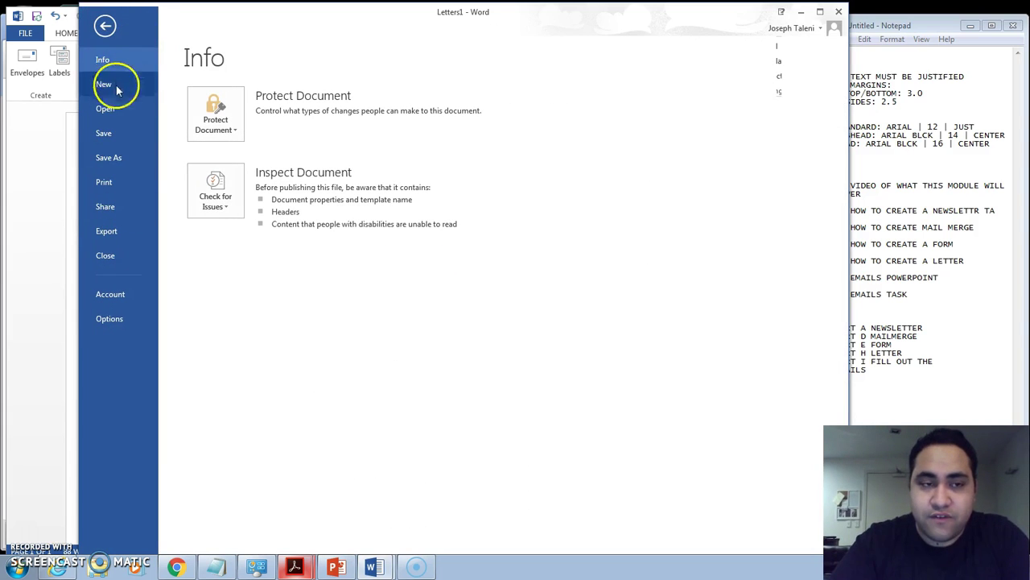
left_click(128, 161)
left_click(298, 148)
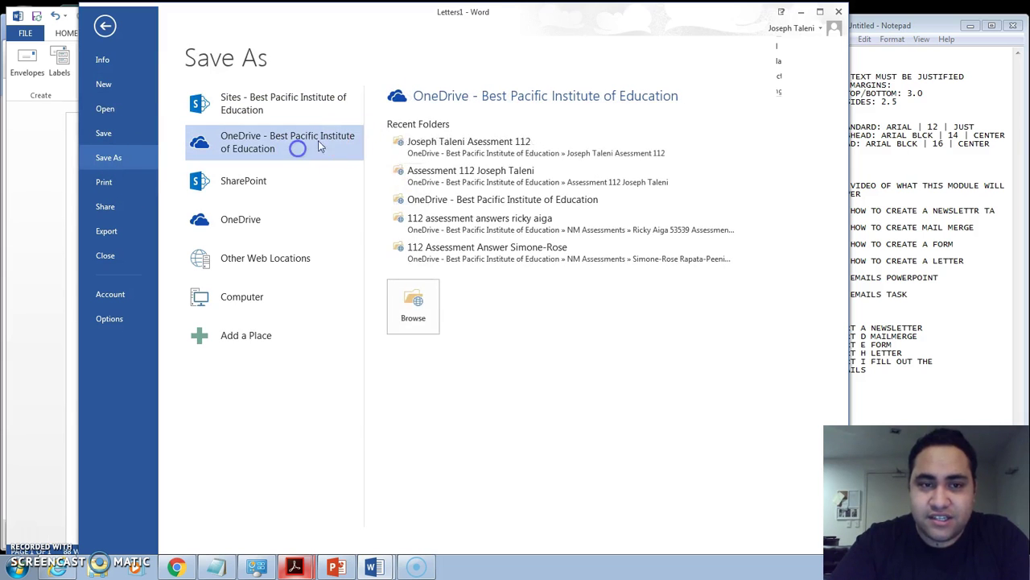
left_click(413, 306)
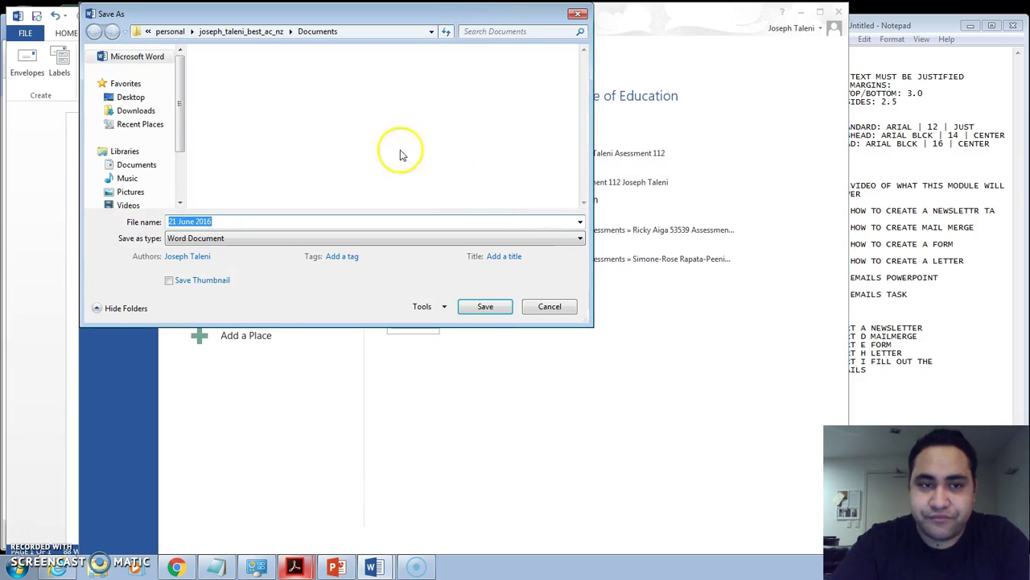
left_click(258, 93)
double_click(257, 93)
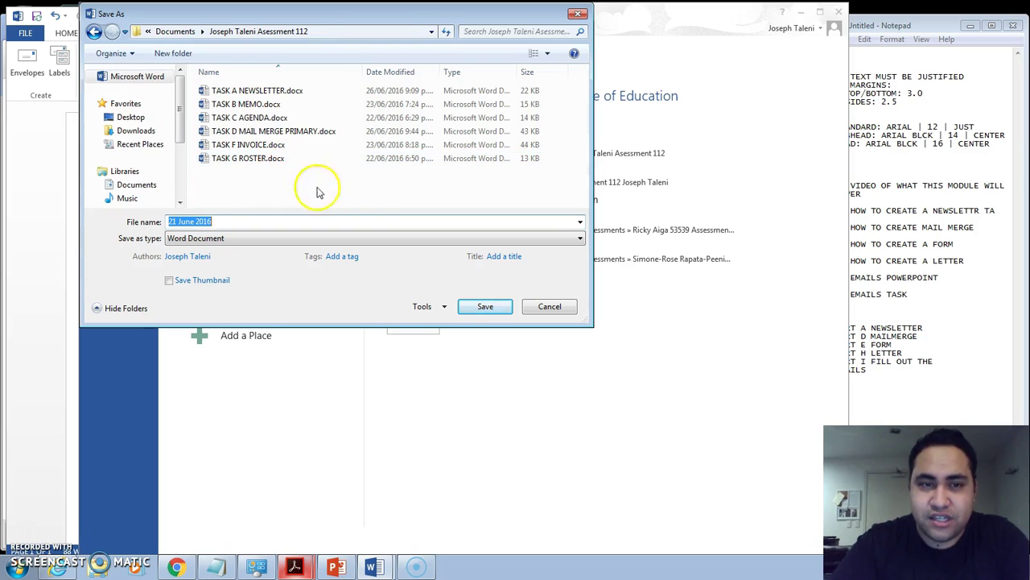
Base the file name on the existing primary file without "PRIMARY" and save the letters as TASK D MAIL MERGE.
left_click(317, 131)
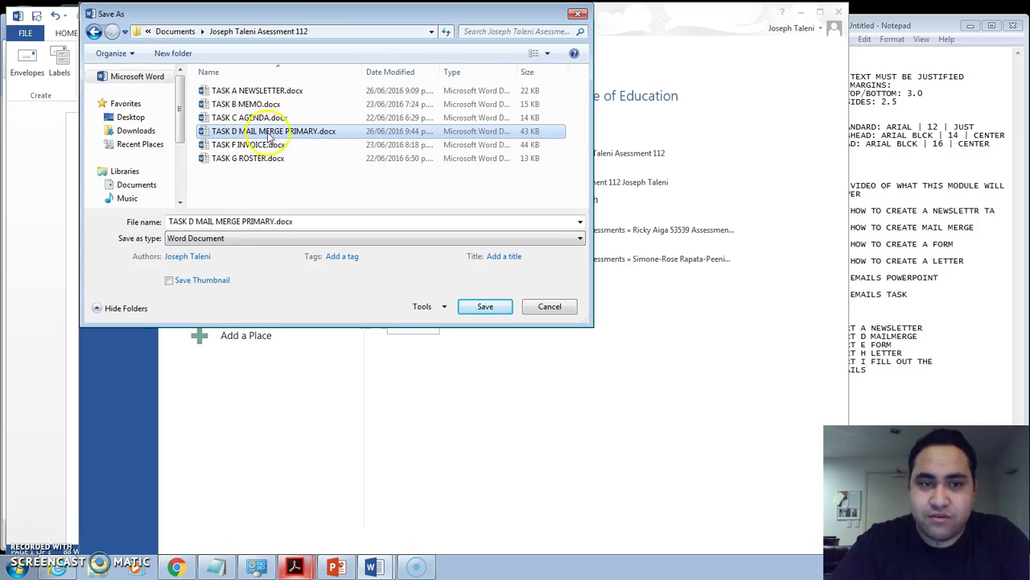
double_click(255, 222)
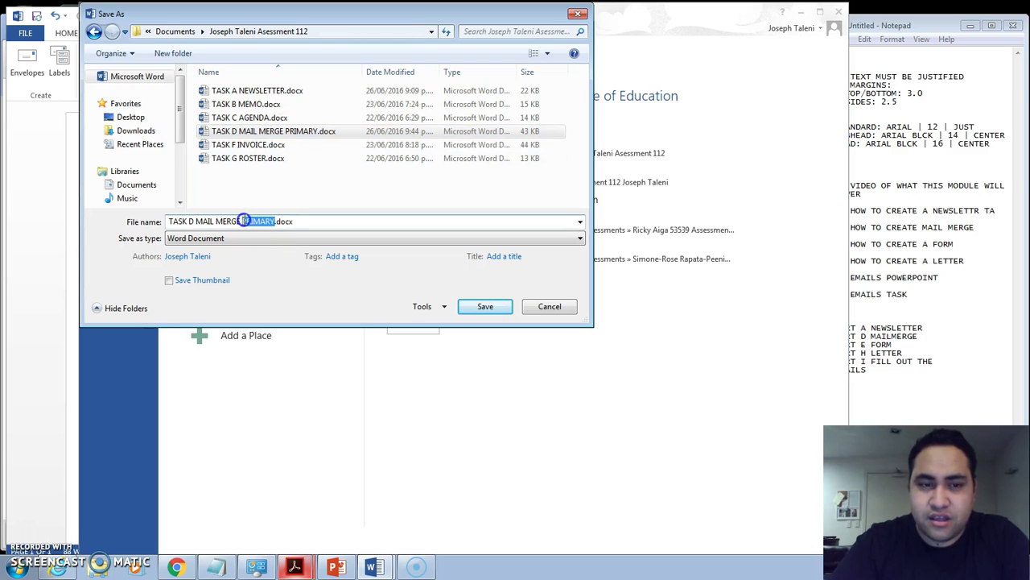
key("BackSpace")
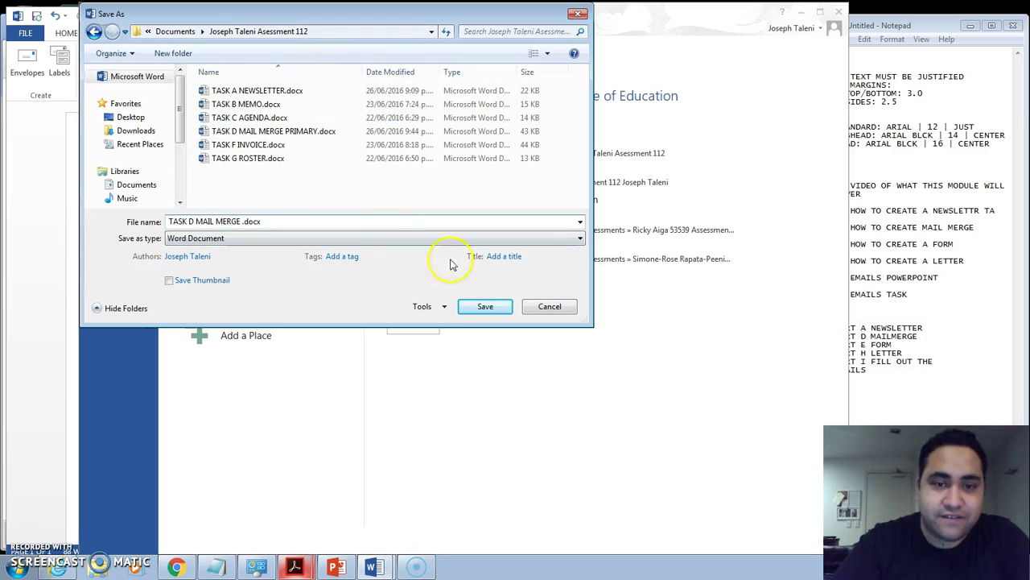
left_click(483, 307)
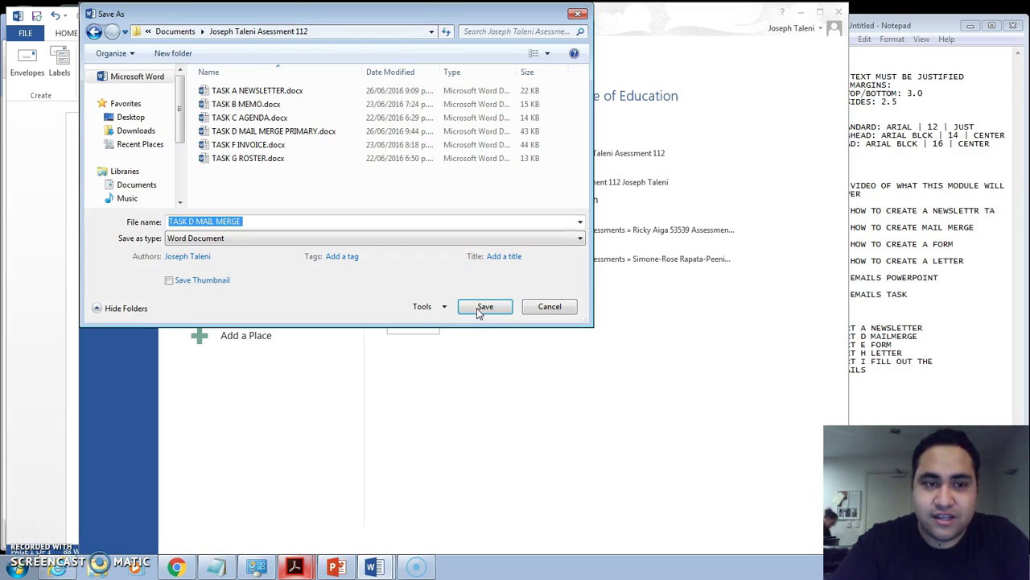
left_click(483, 307)
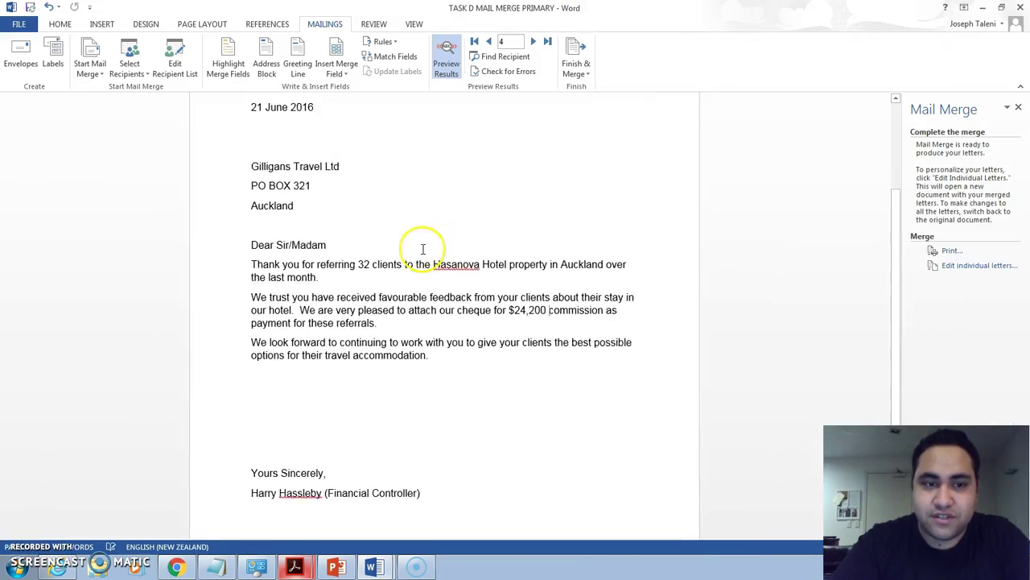
Maximize the saved TASK D MAIL MERGE document and look through its individual letters.
scroll(425, 241, "down", 3)
scroll(425, 241, "up", 6)
scroll(425, 241, "down", 4)
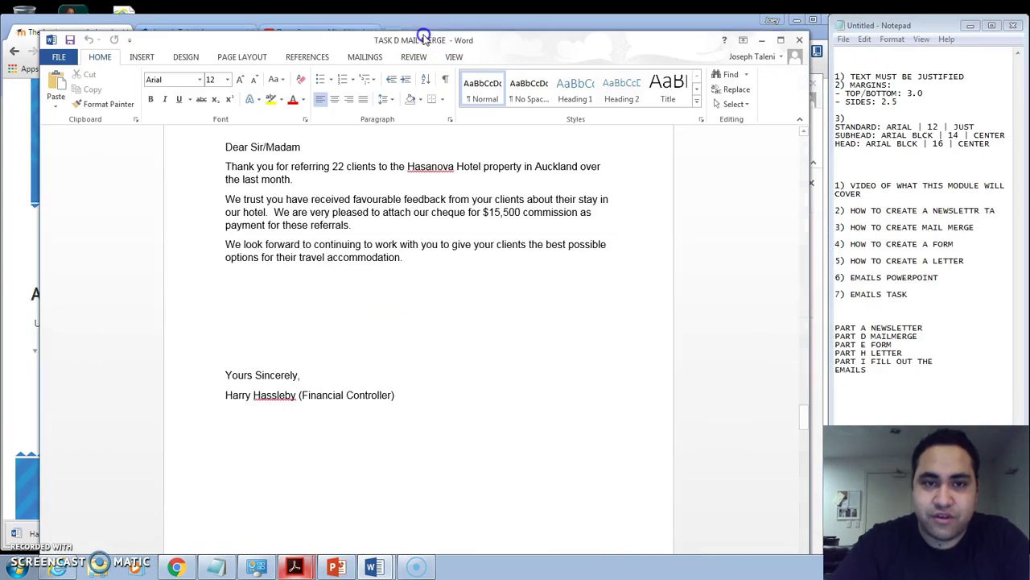
double_click(425, 40)
scroll(483, 266, "down", 7)
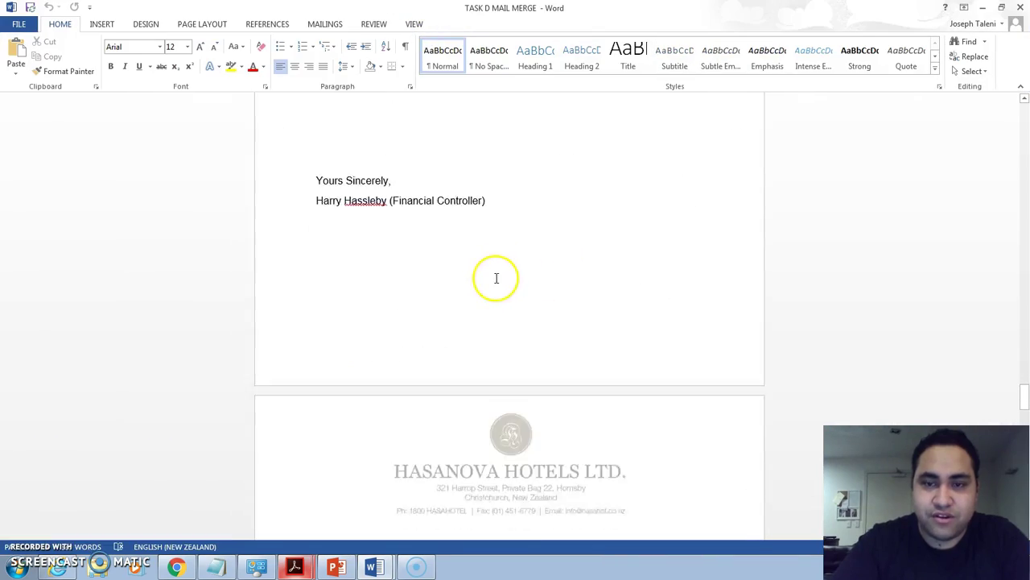
scroll(475, 267, "down", 15)
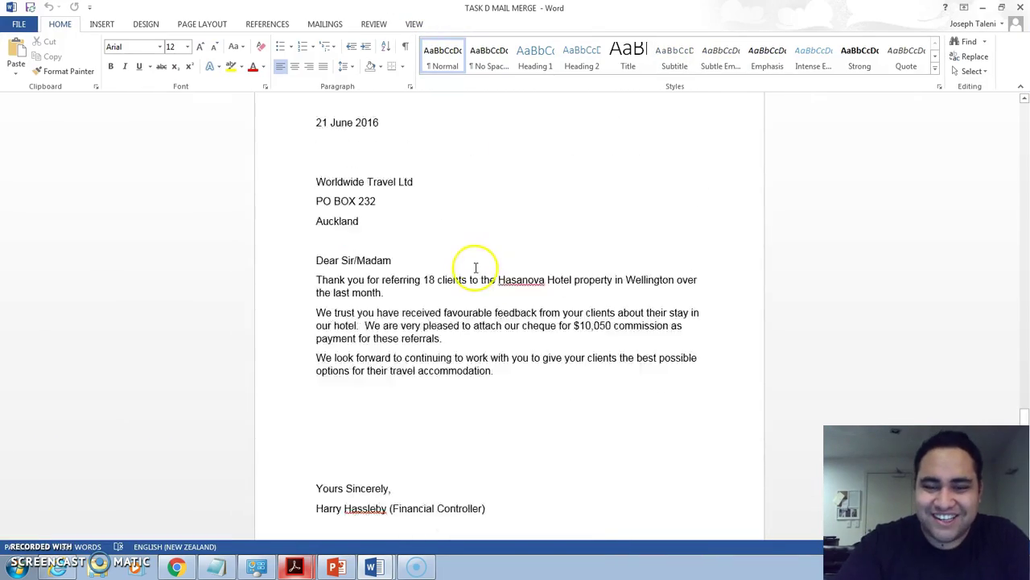
scroll(475, 268, "down", 15)
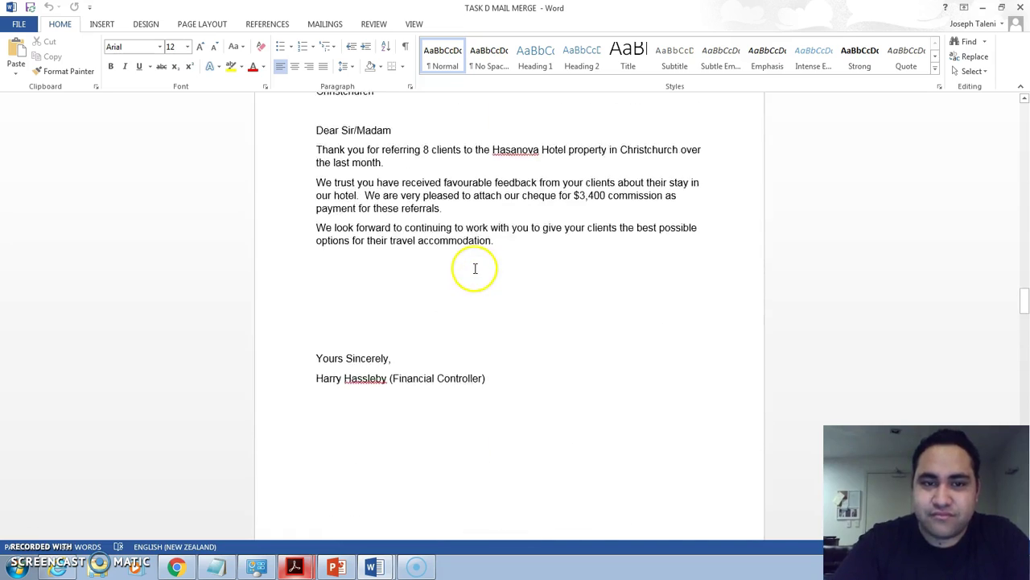
scroll(475, 268, "down", 7)
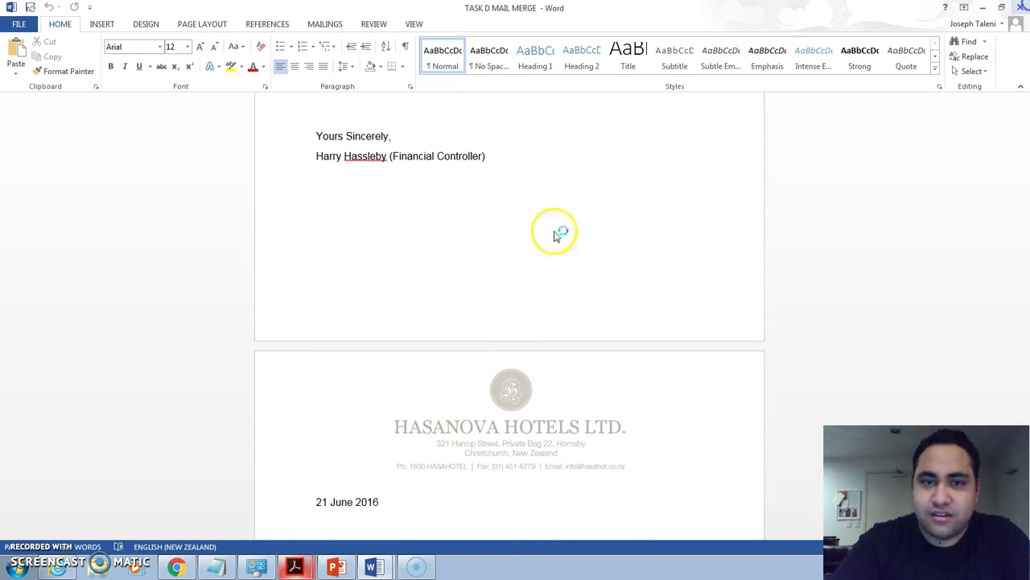
Close the merged letters document, and close TASK D MAIL MERGE PRIMARY with its changes saved.
key("ctrl+w")
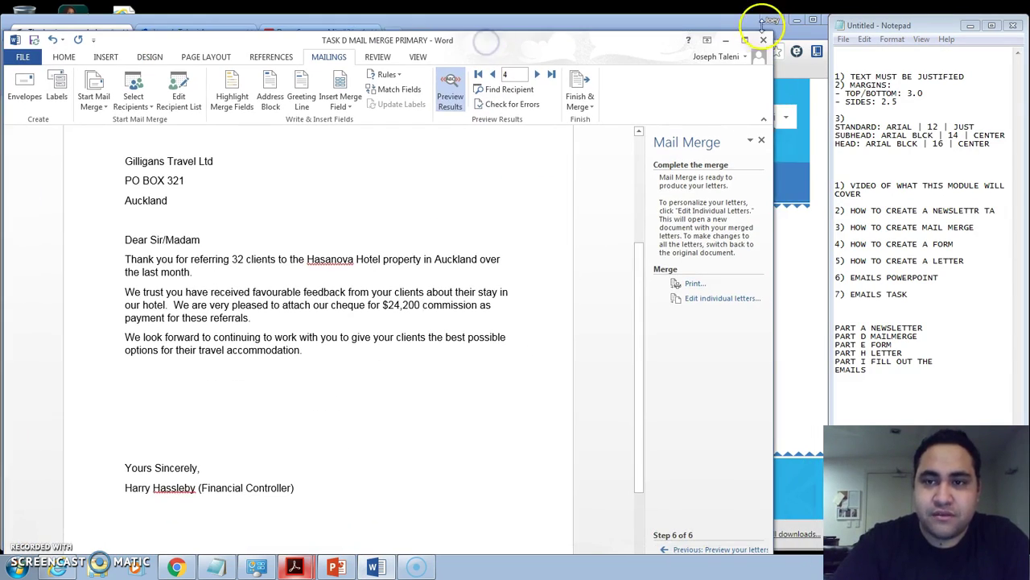
left_click(763, 38)
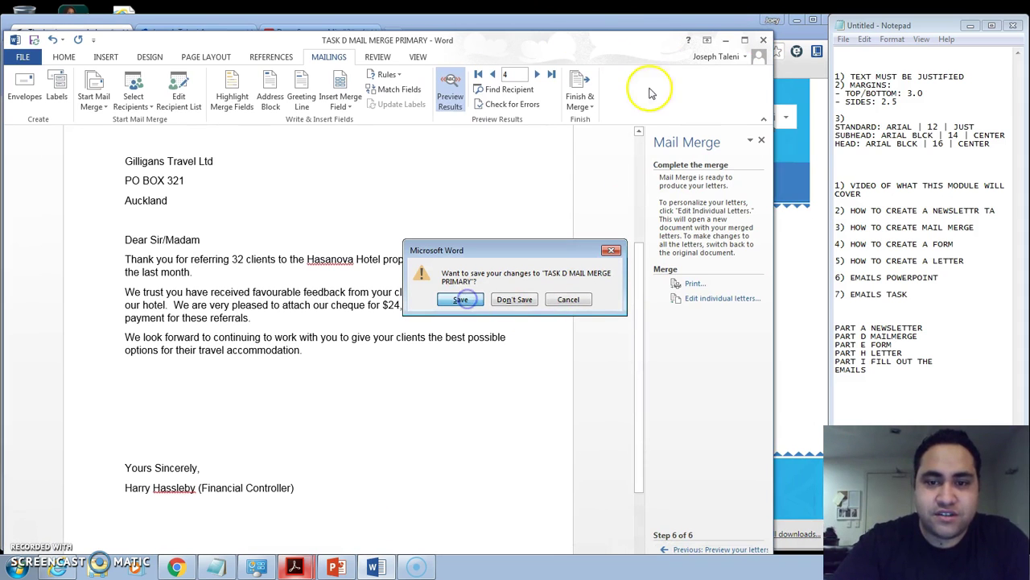
key("Escape")
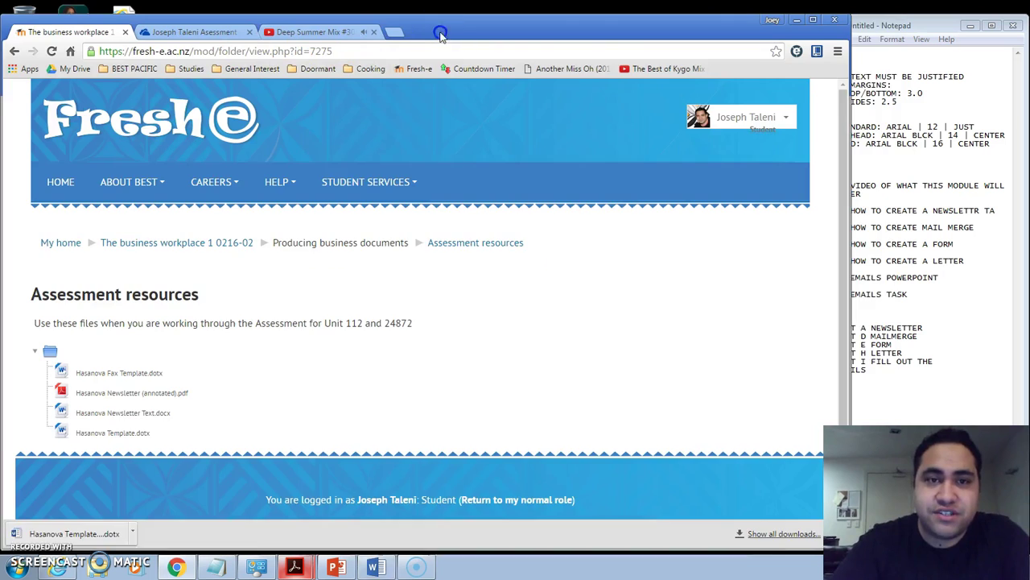
Bring up the OneDrive page in Chrome and move the browser window aside to uncover the desktop files.
left_click_drag(352, 32, 400, 42)
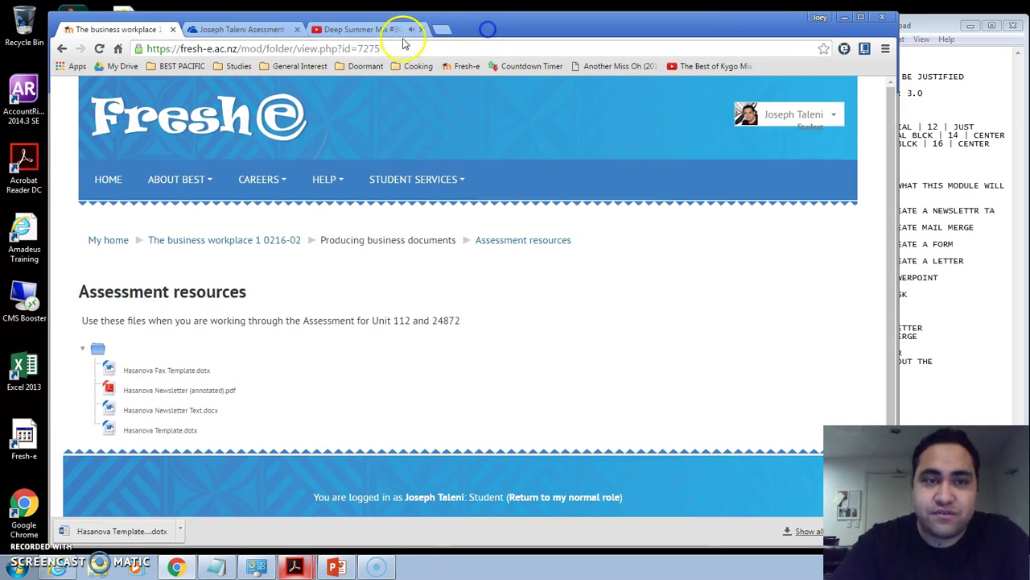
left_click(245, 29)
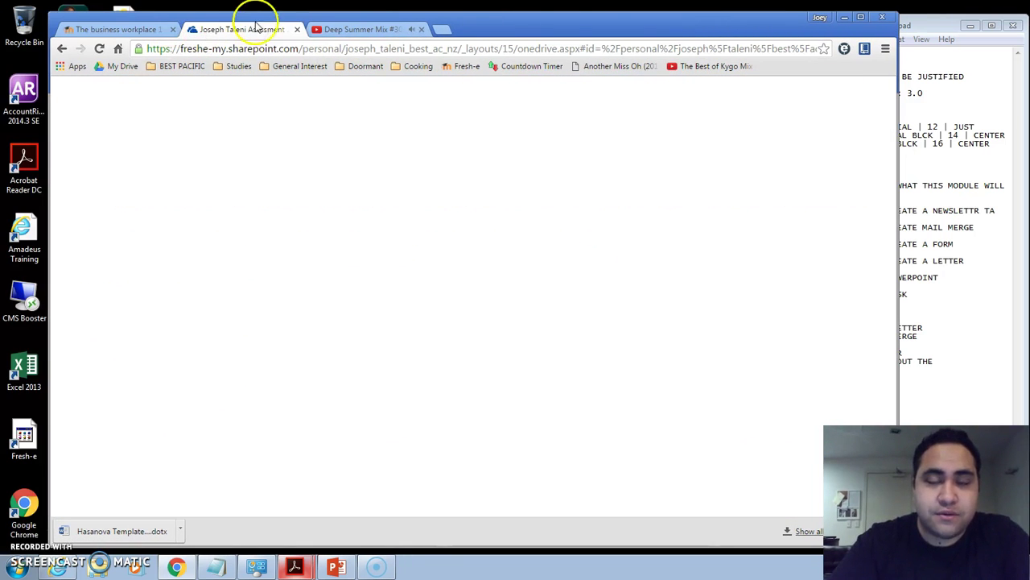
left_click_drag(535, 28, 672, 17)
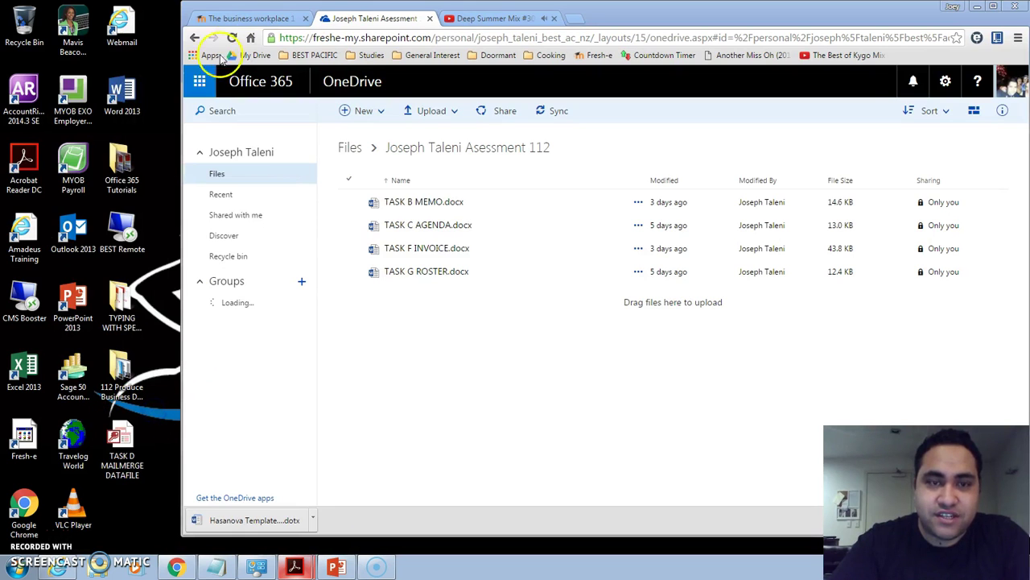
Reload OneDrive through the Office 365 app launcher and open the Assessment 112 folder.
left_click(212, 80)
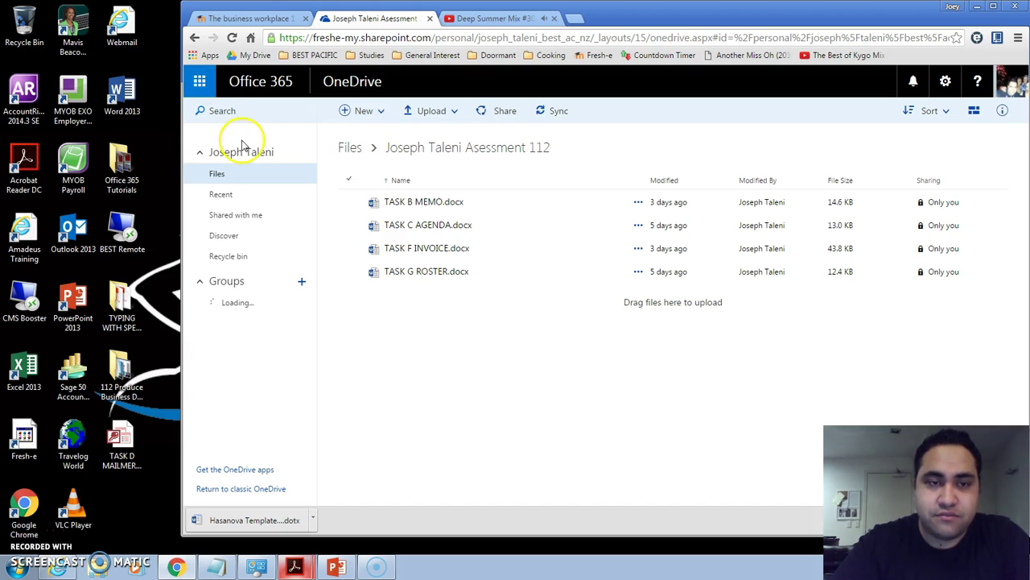
left_click(200, 80)
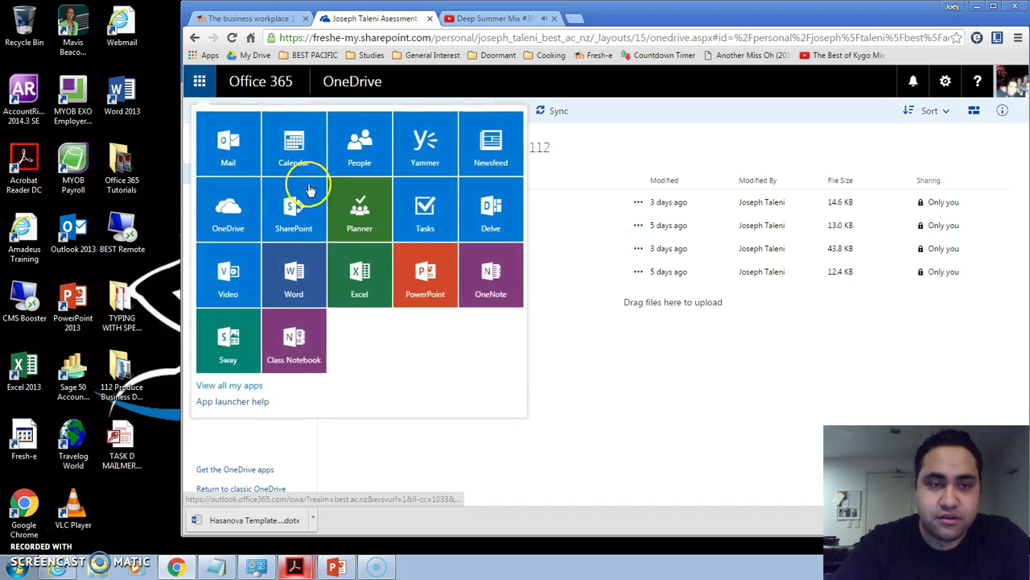
left_click(199, 80)
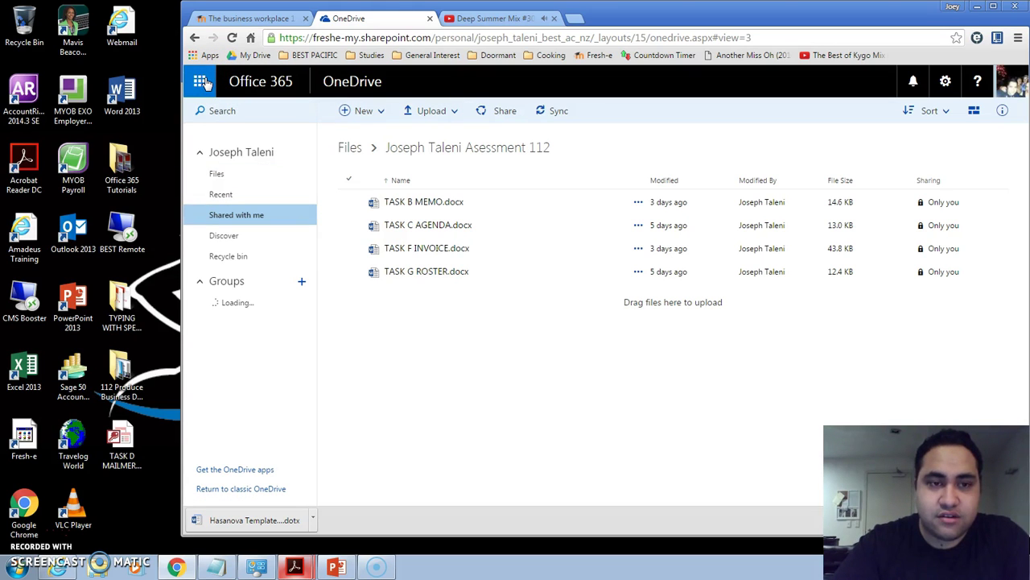
left_click(201, 81)
left_click(201, 82)
left_click(201, 81)
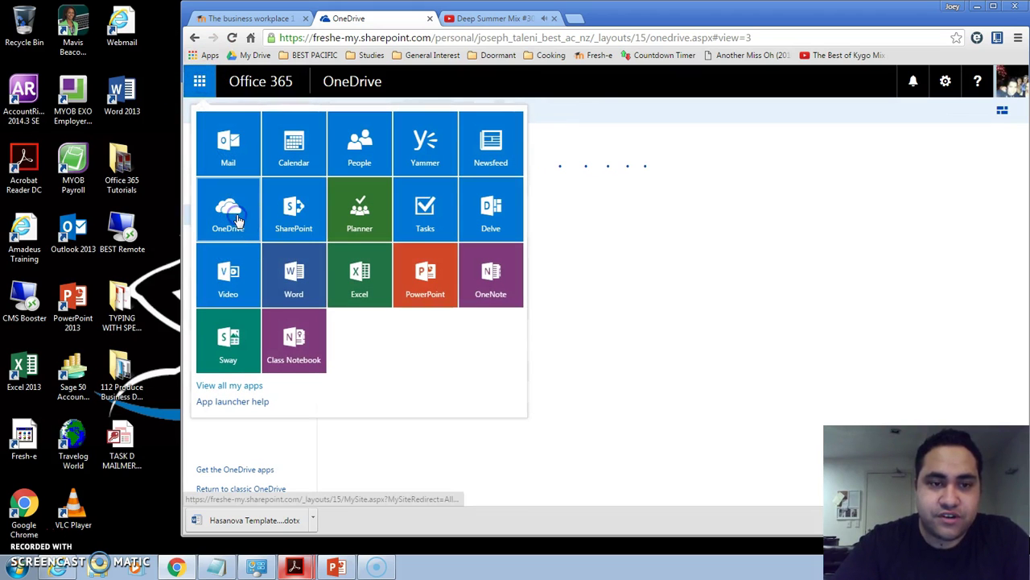
left_click(238, 220)
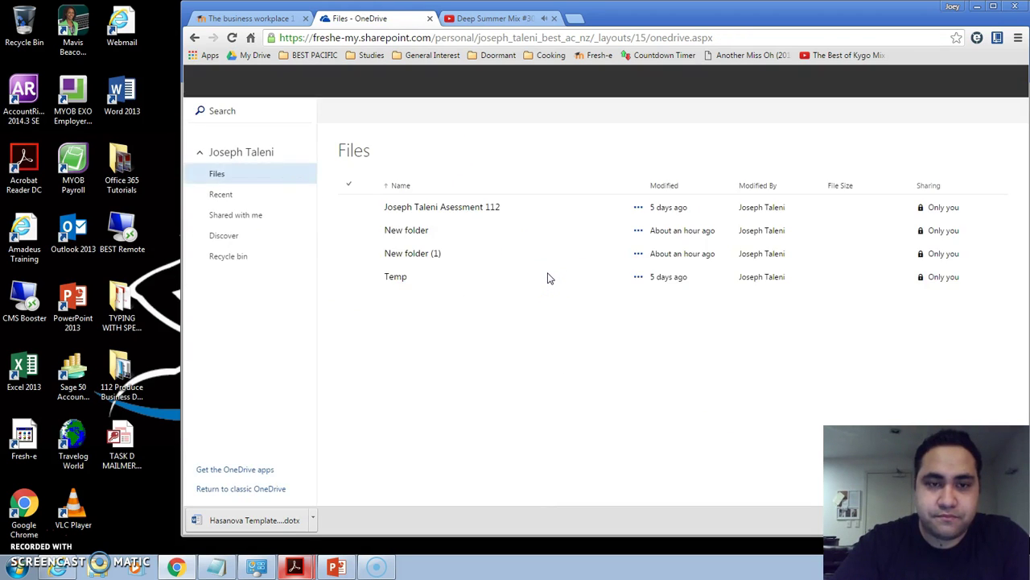
left_click(462, 207)
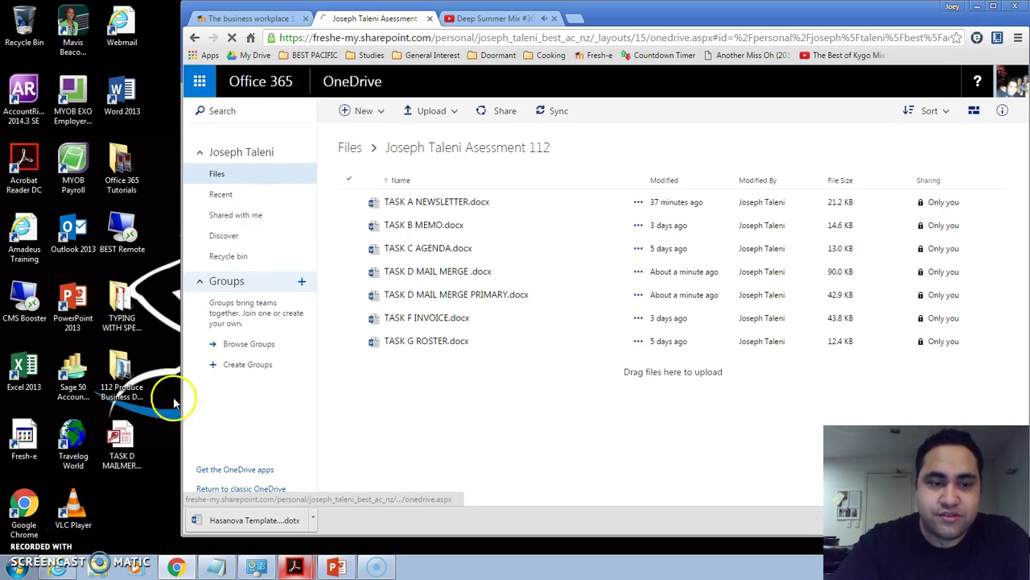
Upload TASK D MAILMERGE DATAFILE from the desktop to the Assessment 112 folder on OneDrive.
double_click(135, 435)
left_click_drag(326, 408, 454, 386)
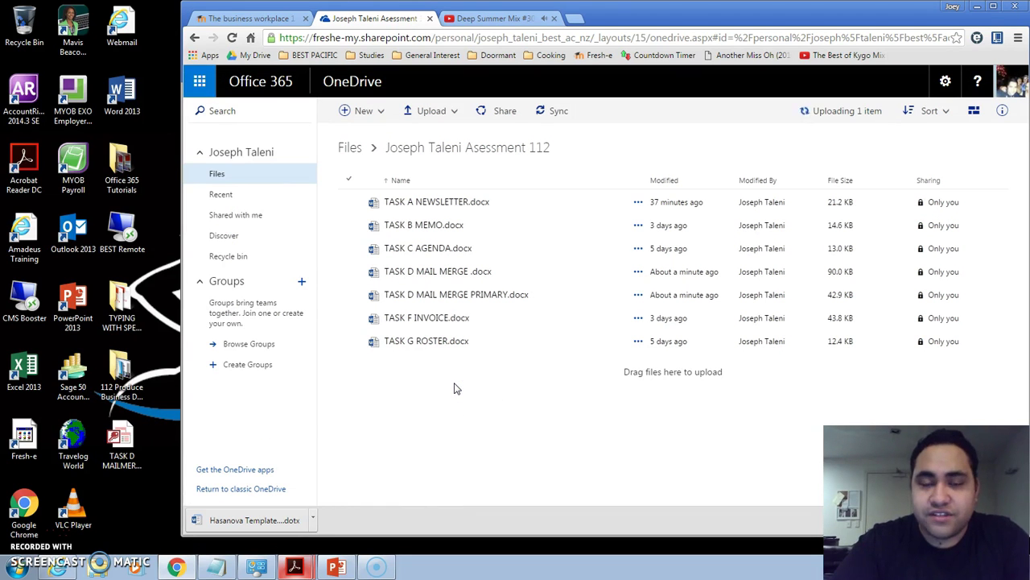
left_click(449, 342)
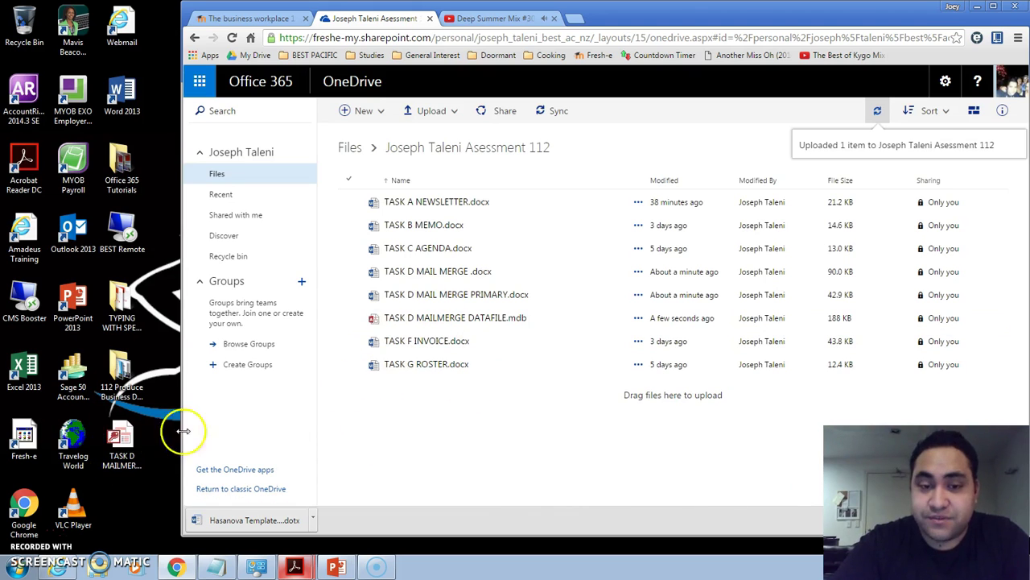
Move the browser window back over the desktop and switch to the Notepad task list.
left_click_drag(710, 18, 536, 28)
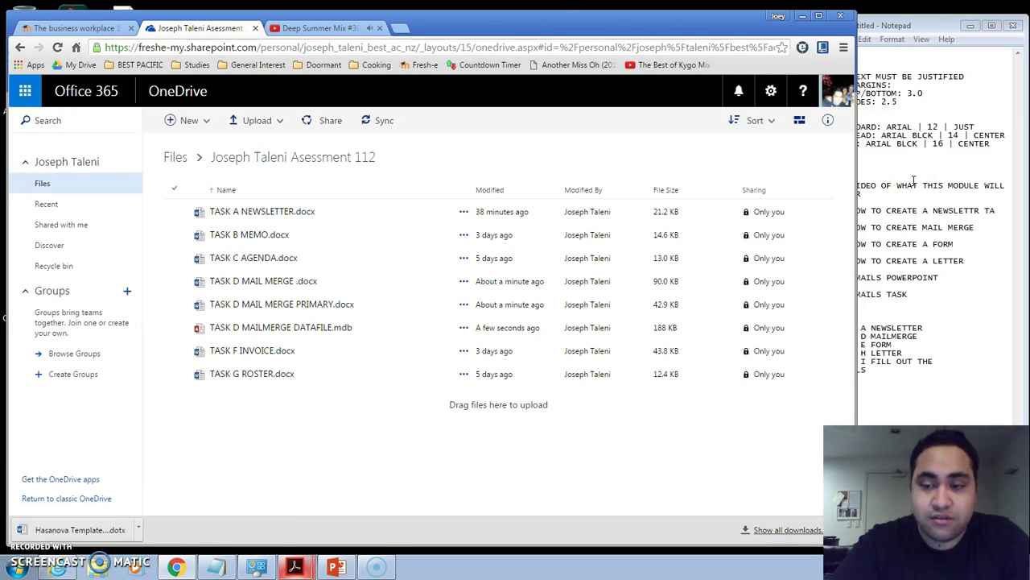
left_click(987, 248)
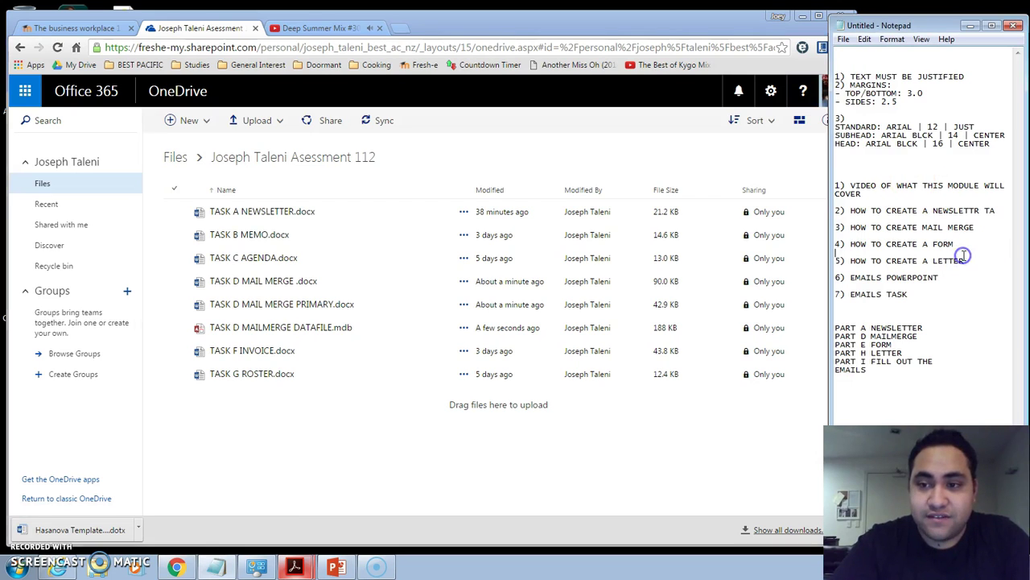